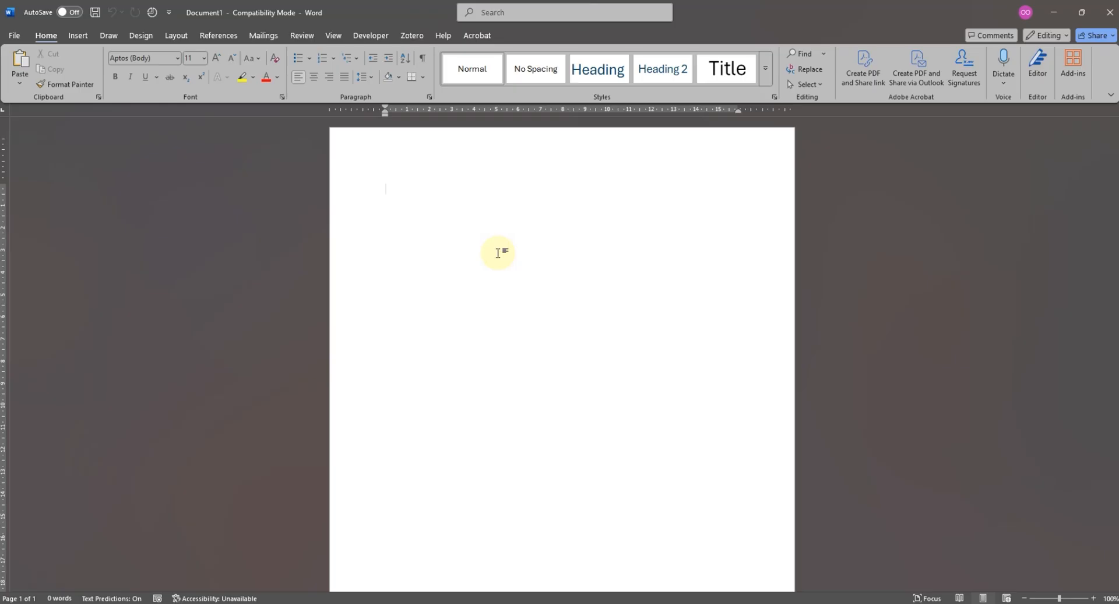
- Enter the title "Research on Water Pollution" and, on the line below, the subtitle "Discoveries and Analysis"
text(Research o)
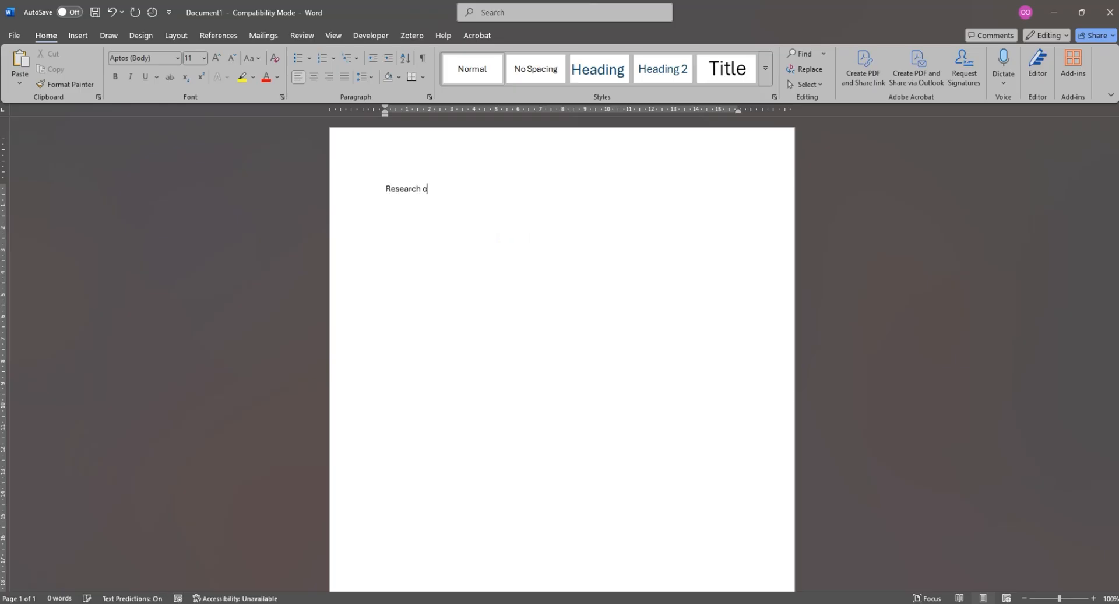
text(n Water P)
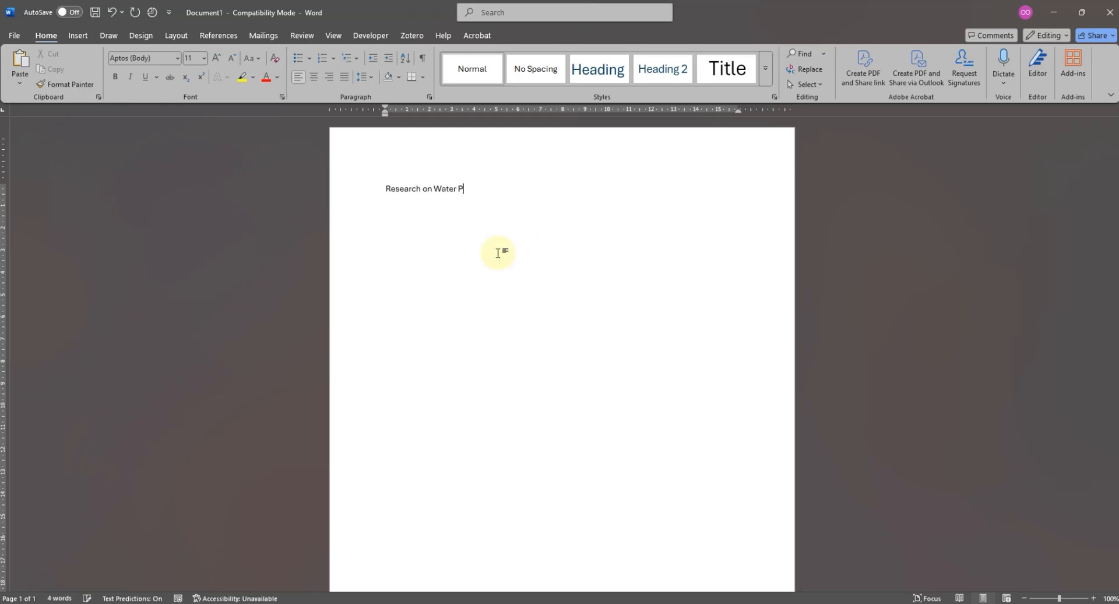
text(ollution)
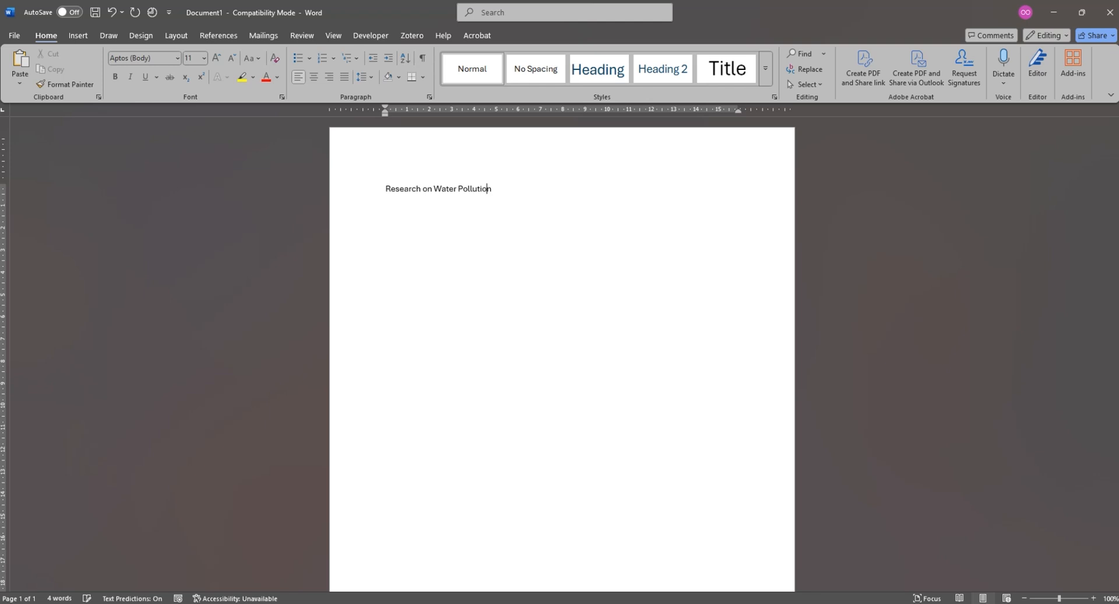
key(Return)
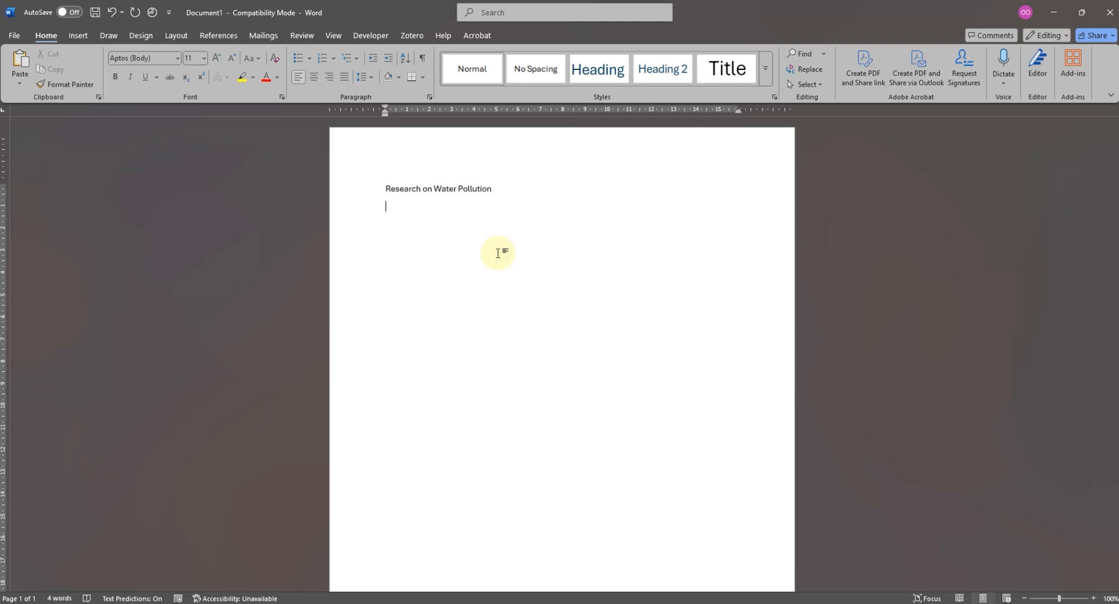
text(Discoverie)
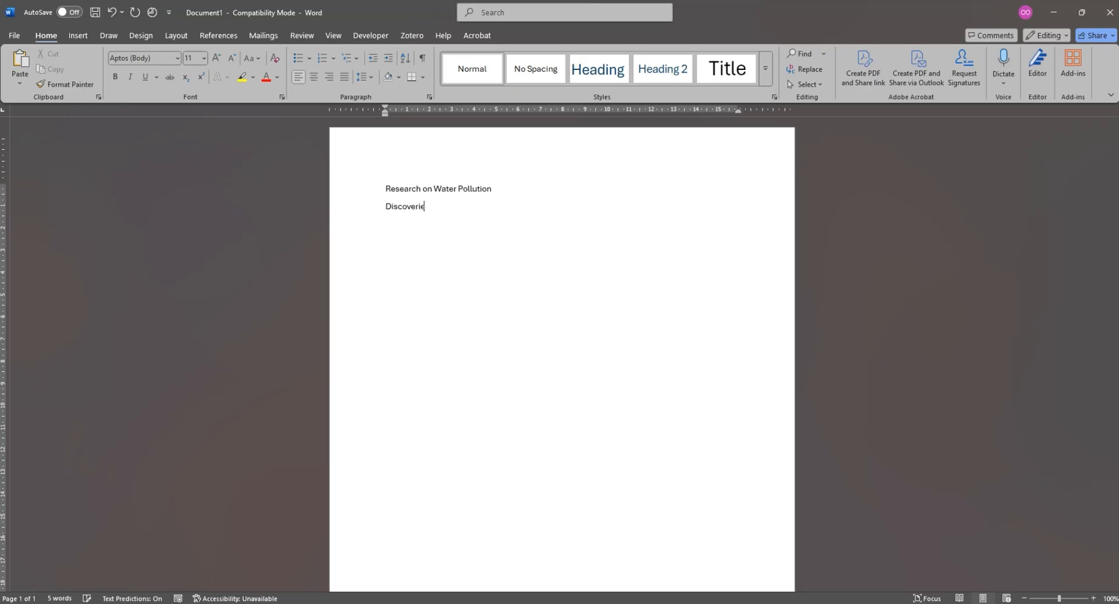
text(s and Analysis)
- Enter the author's name well below the subtitle on the first page
click(497, 253)
key(ctrl+d)
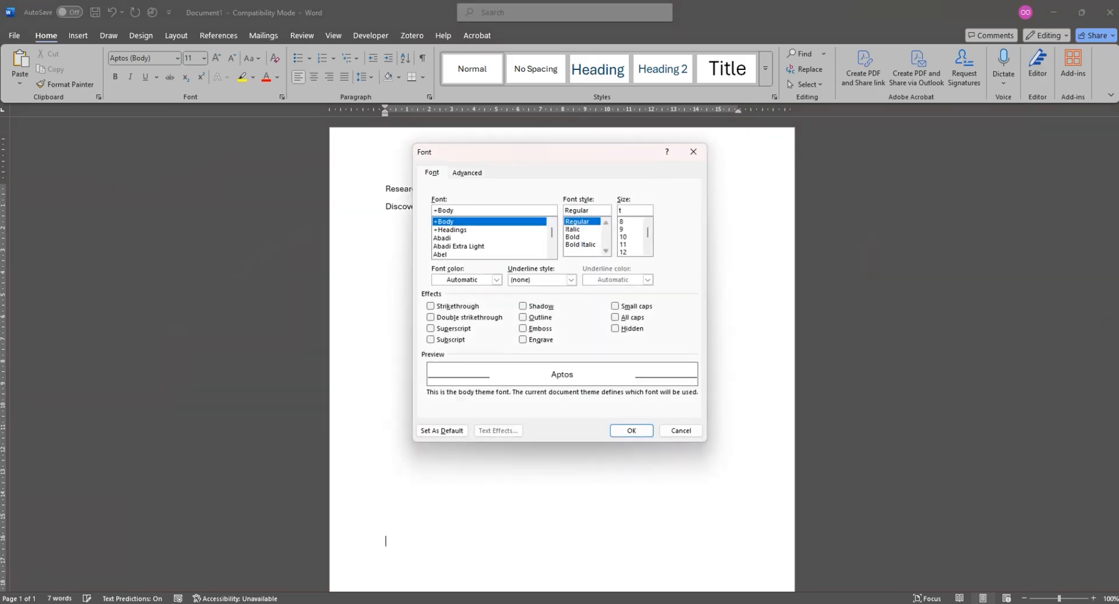
click(692, 152)
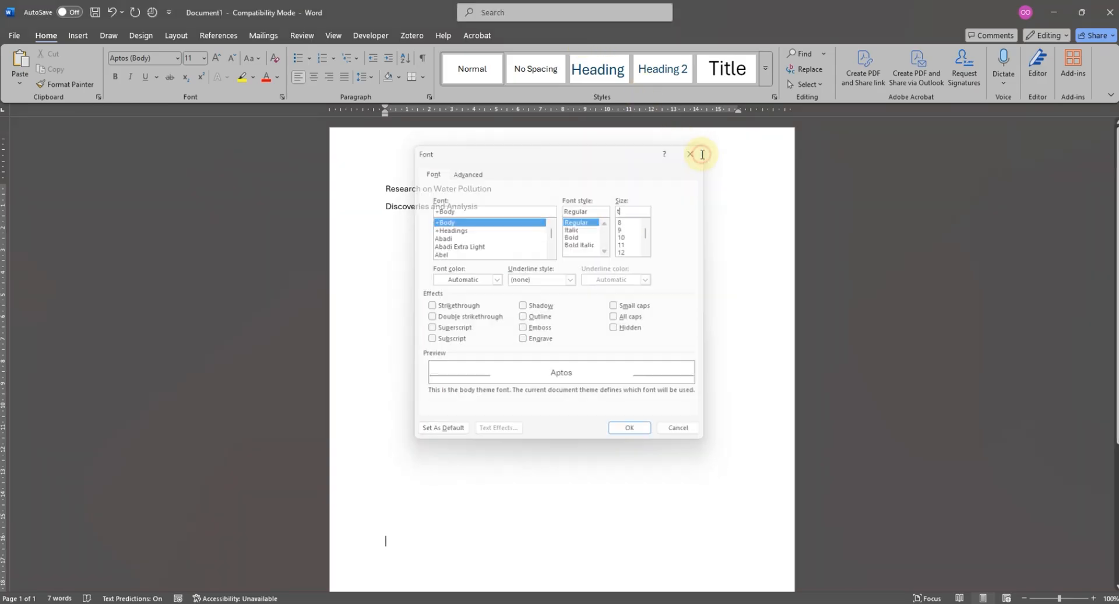
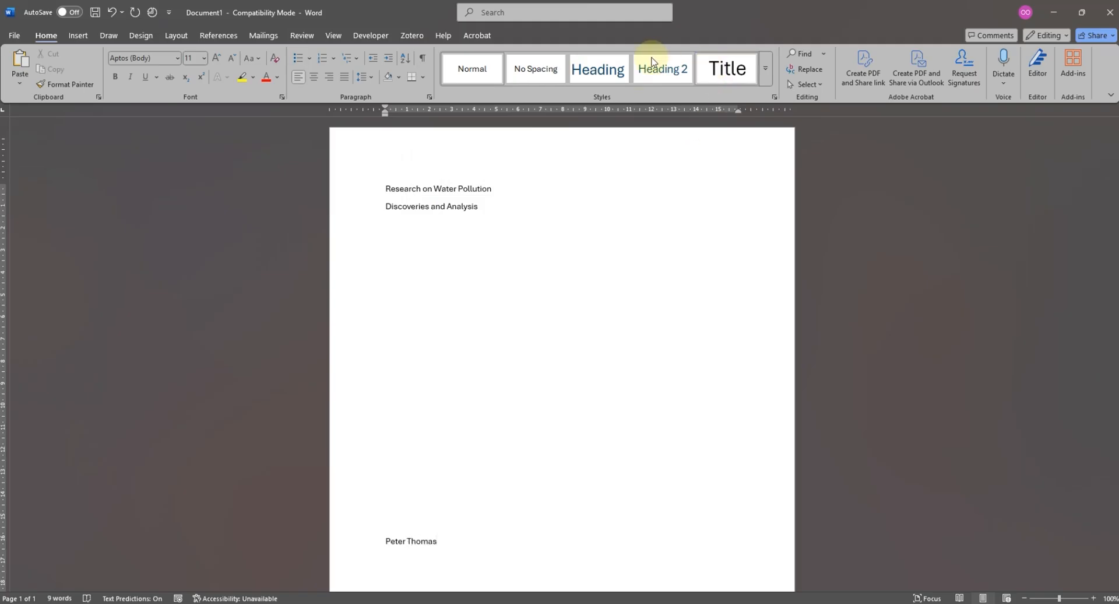
- Move the author's name down near the foot of the page with blank lines and centre it
scroll(426, 520, down, 5)
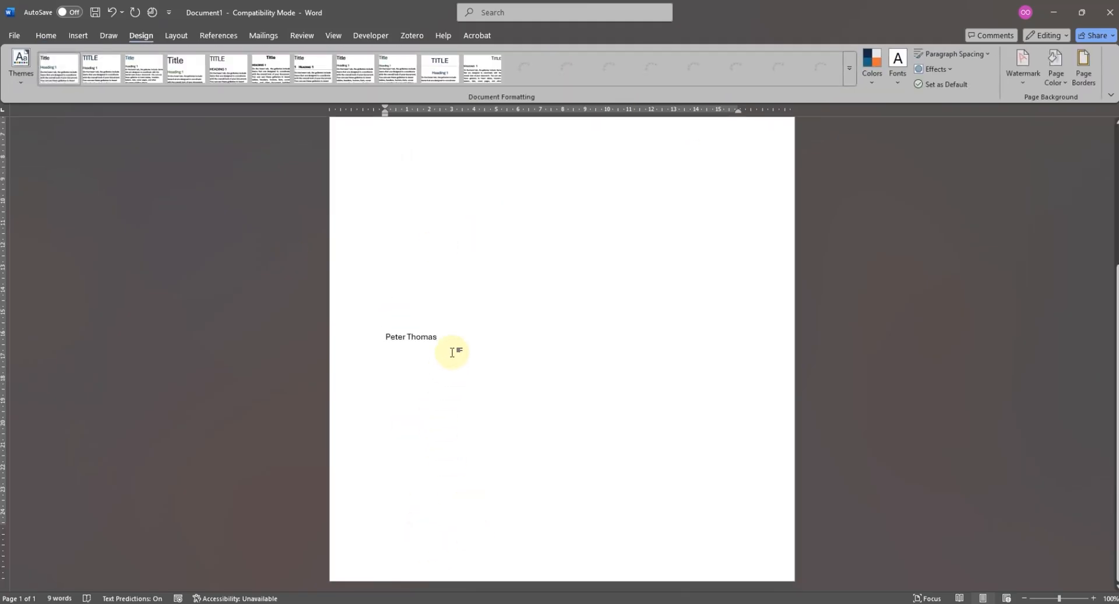
click(386, 337)
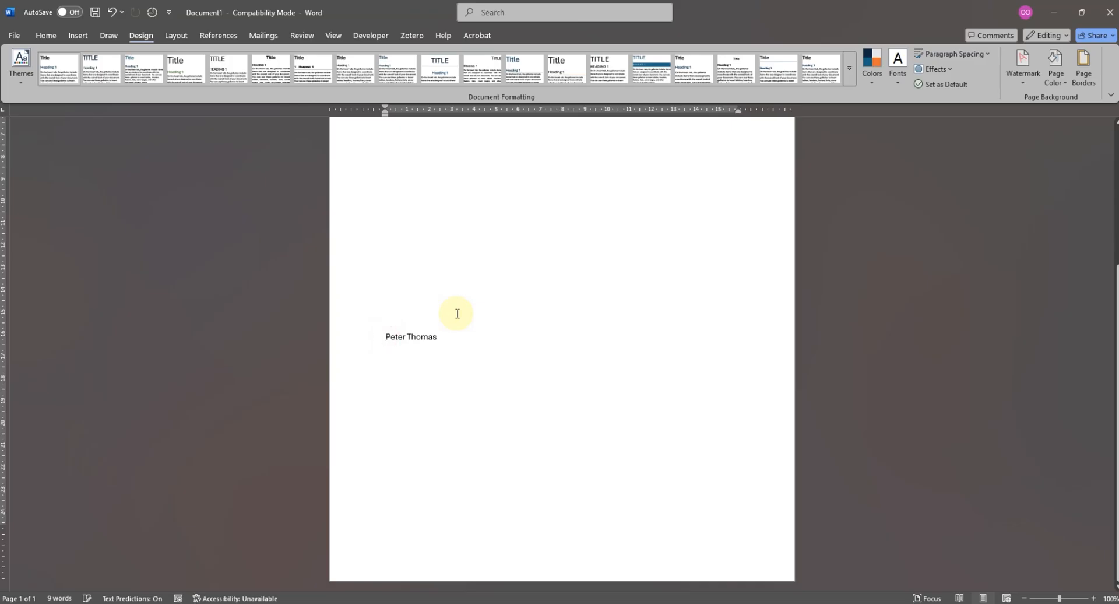
key(Return)
key(Return)
key(Return)
key(Return)
key(Return)
key(Return)
key(Return)
key(Return)
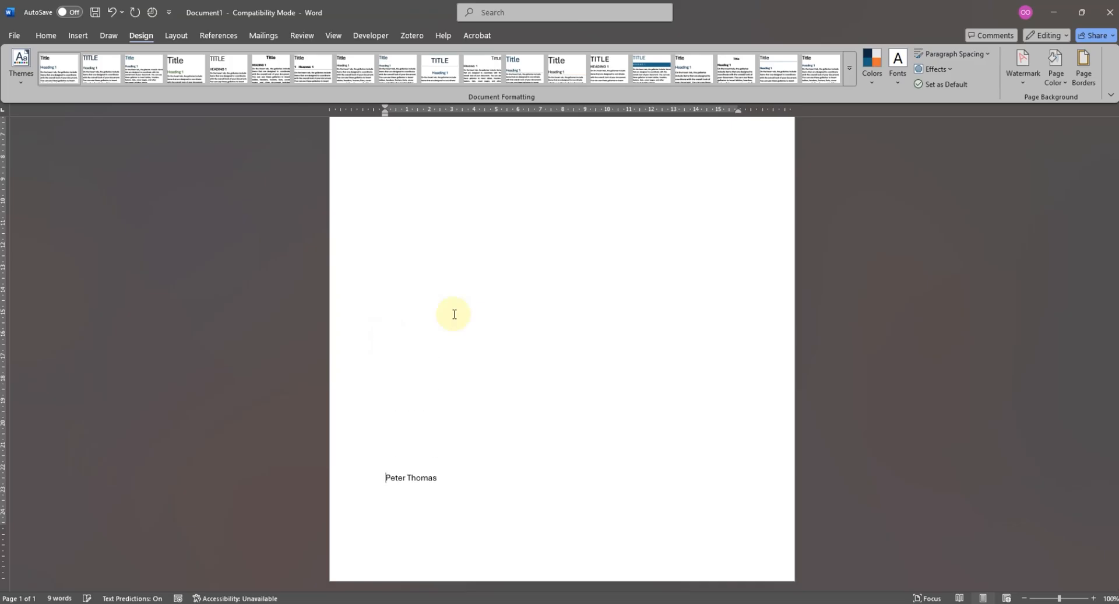
click(46, 35)
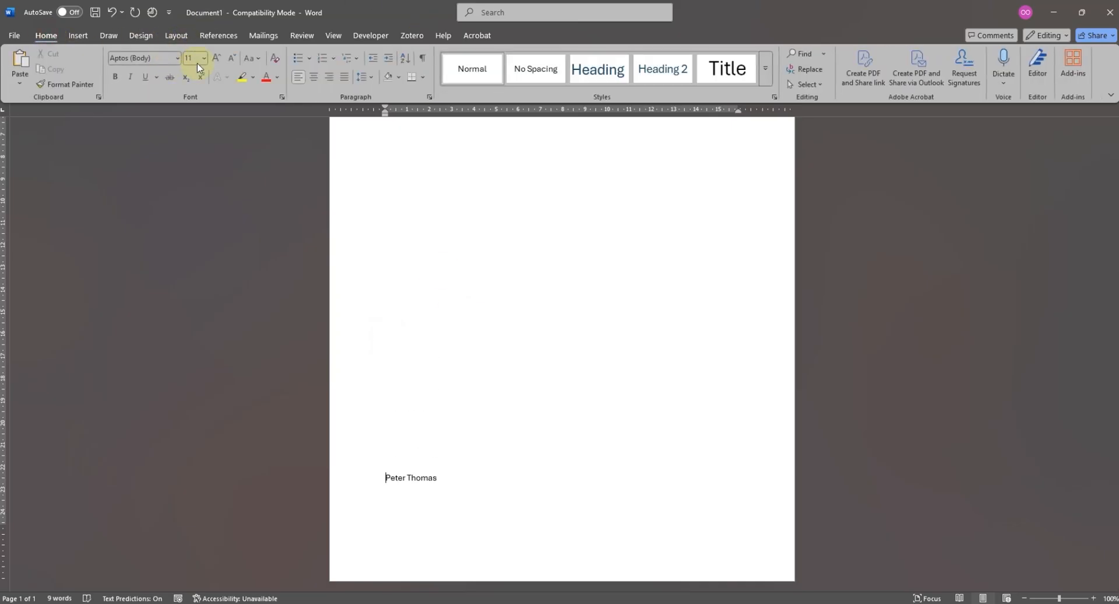
click(315, 77)
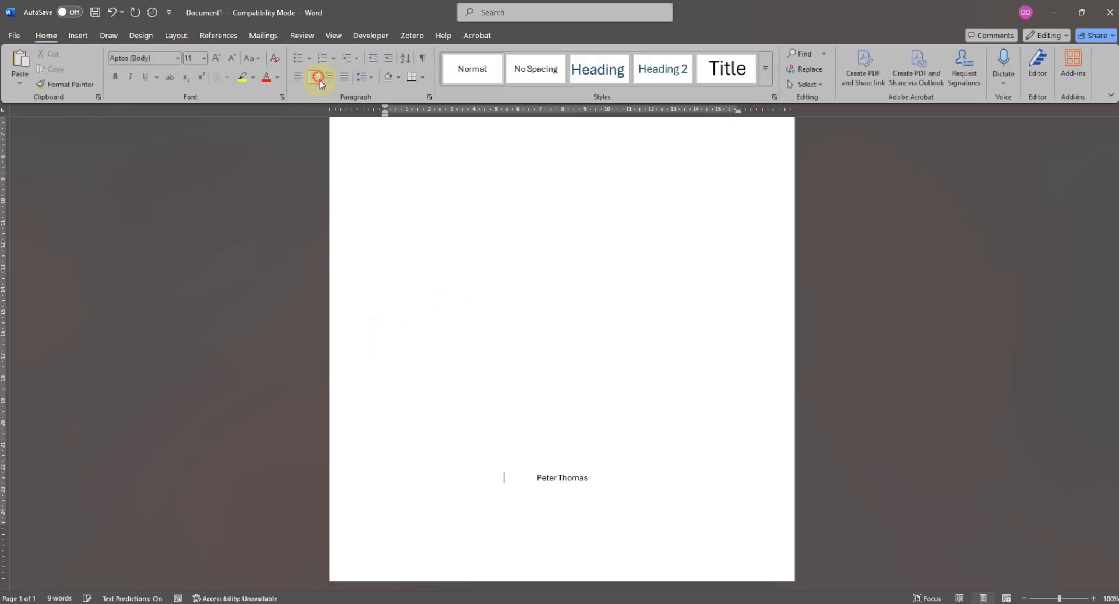
- Add the date line "April 2025" beneath the author's name
click(615, 480)
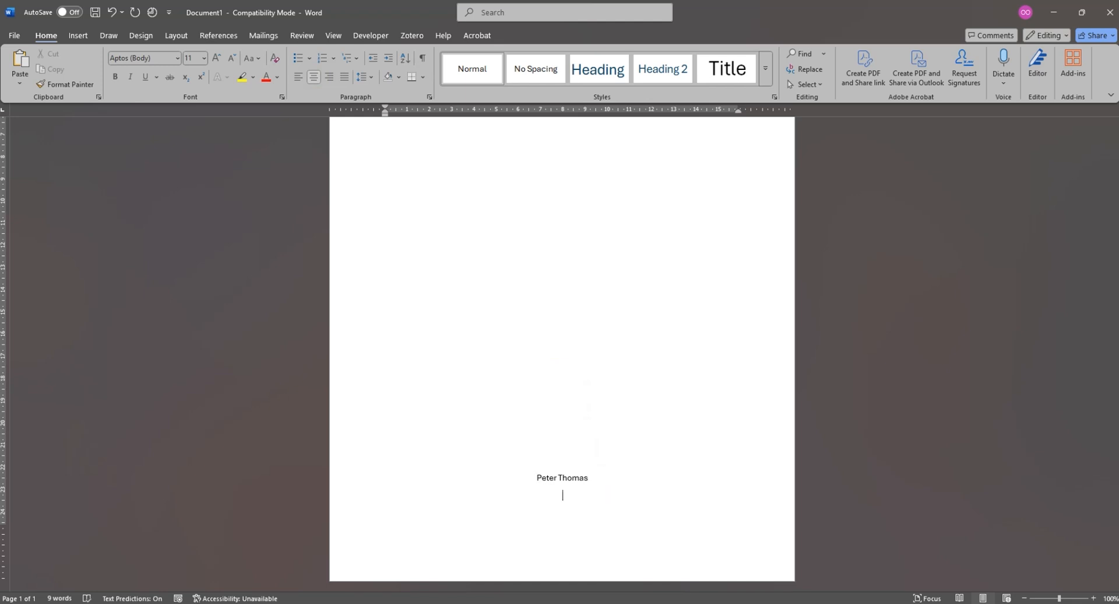
key(Return)
text(April)
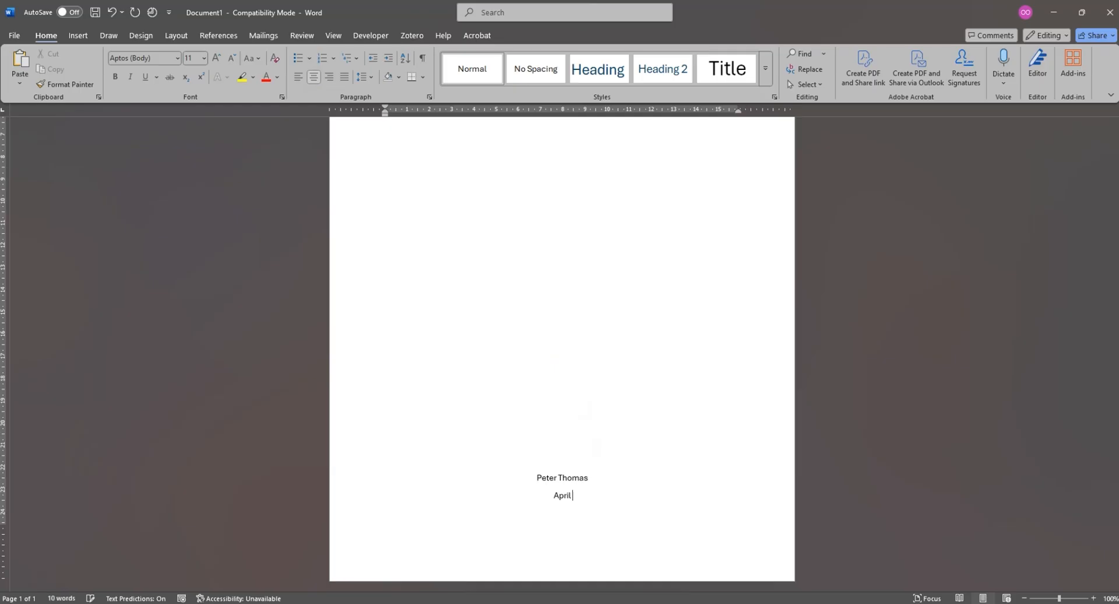
text( 205)
key(BackSpace)
text(25)
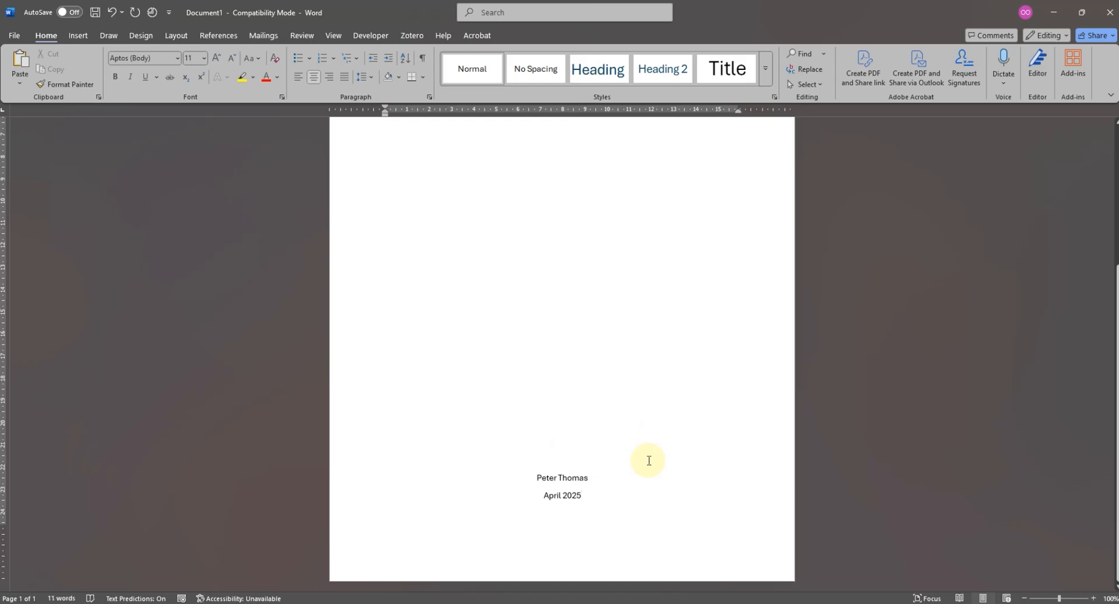
- Add an empty line below the date and insert a blank page after the cover page
key(Return)
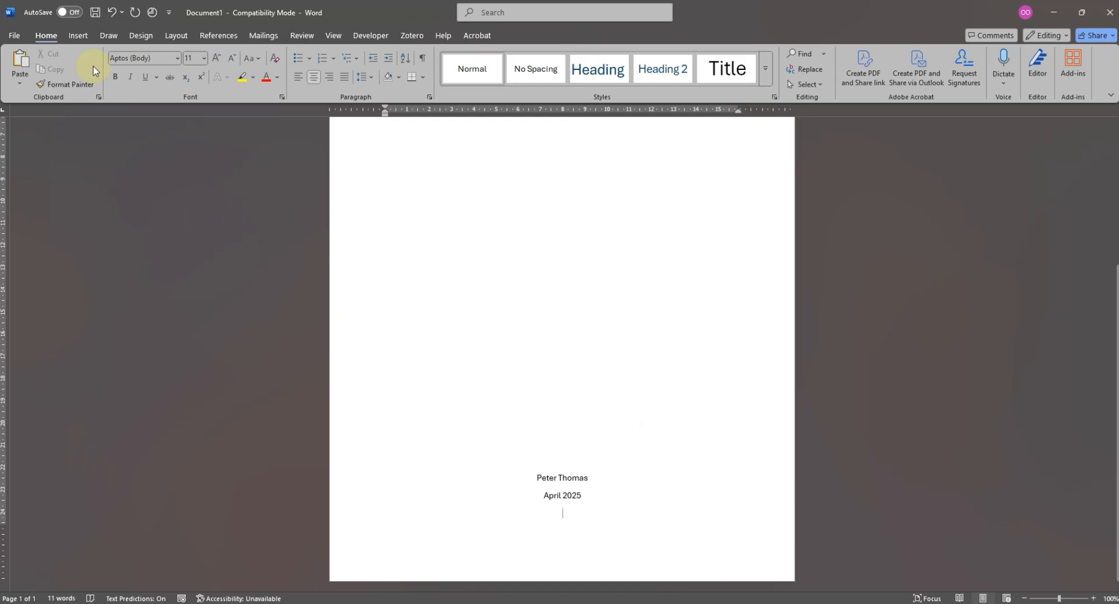
click(78, 35)
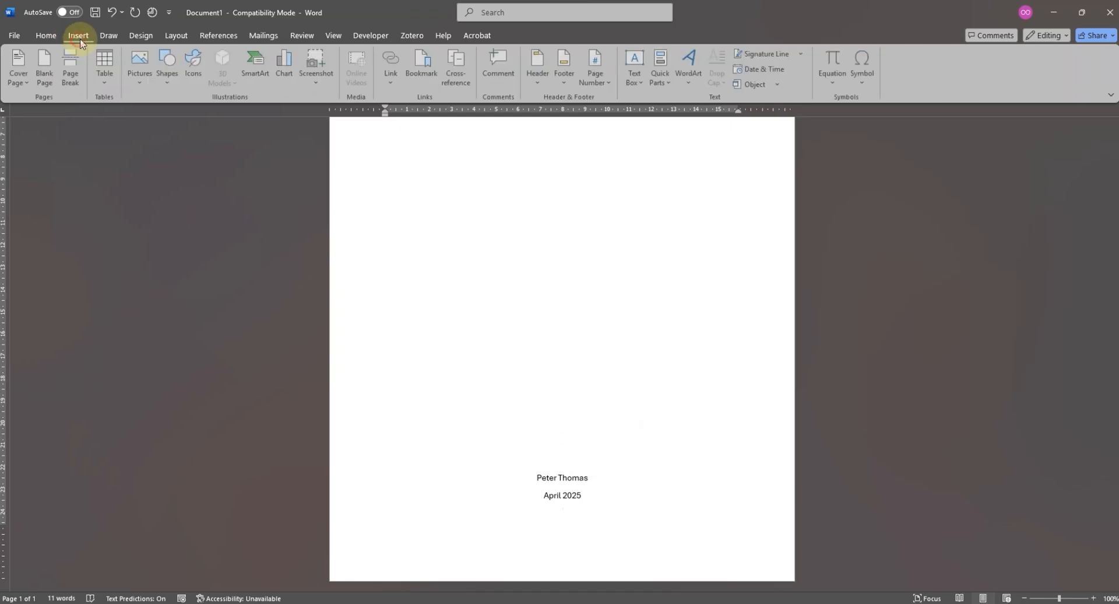
click(47, 79)
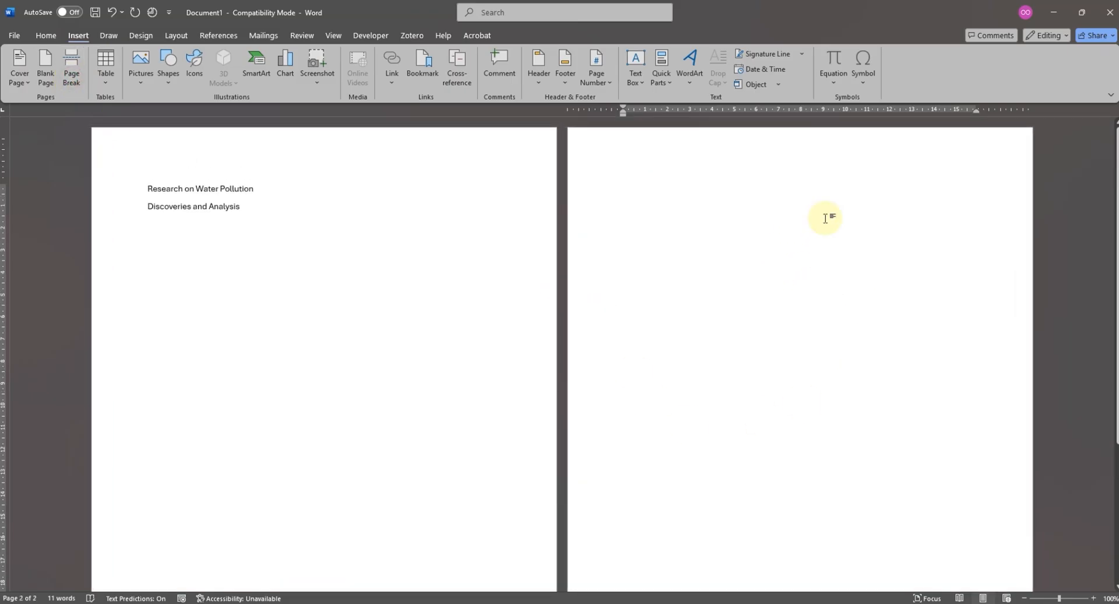
- Enter "Table of Contents" at the top of the second page, left-align it and leave blank space below it
key(ctrl+e)
text(Tabl)
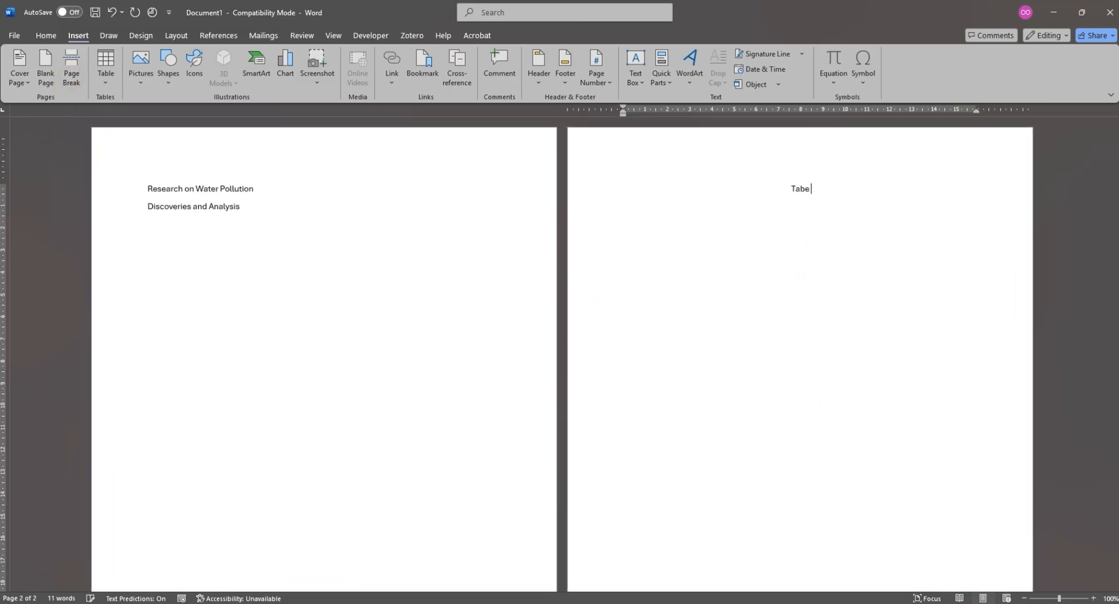
text(e of C)
key(Tab)
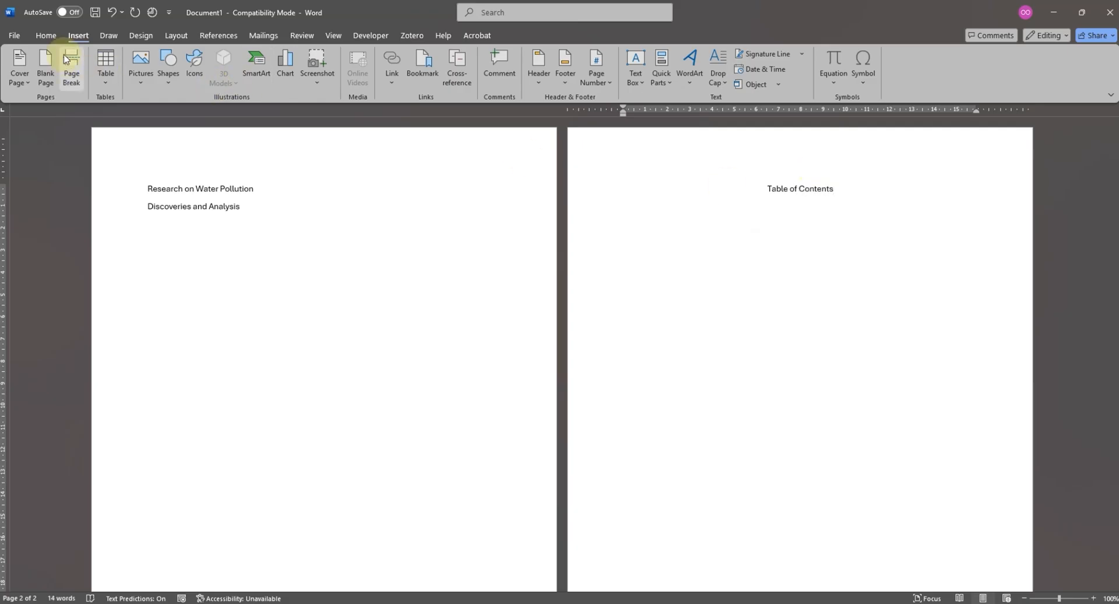
click(46, 35)
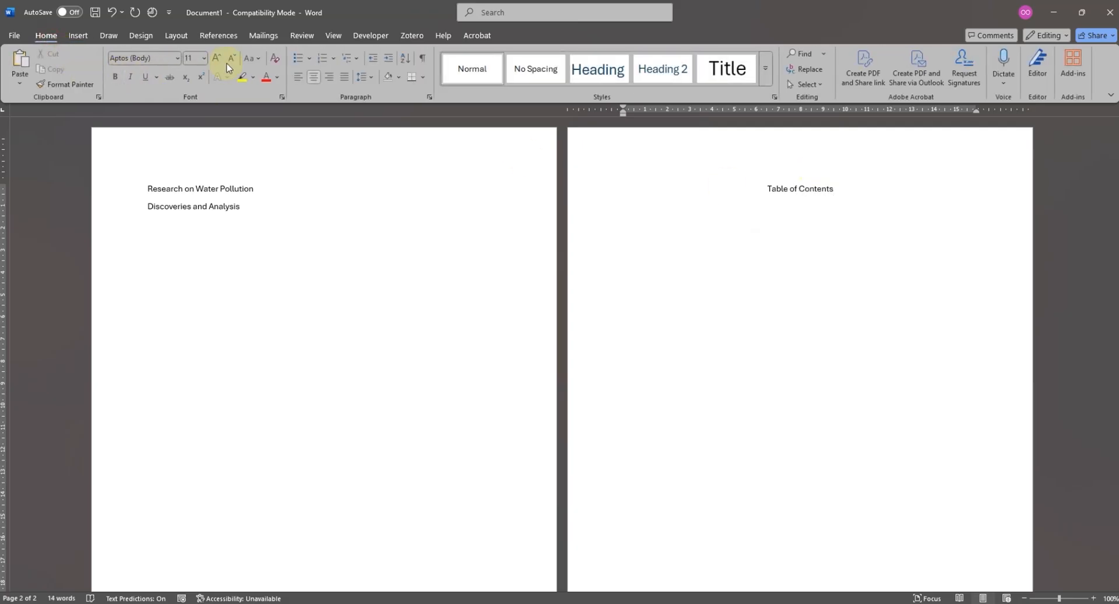
click(299, 78)
key(Return)
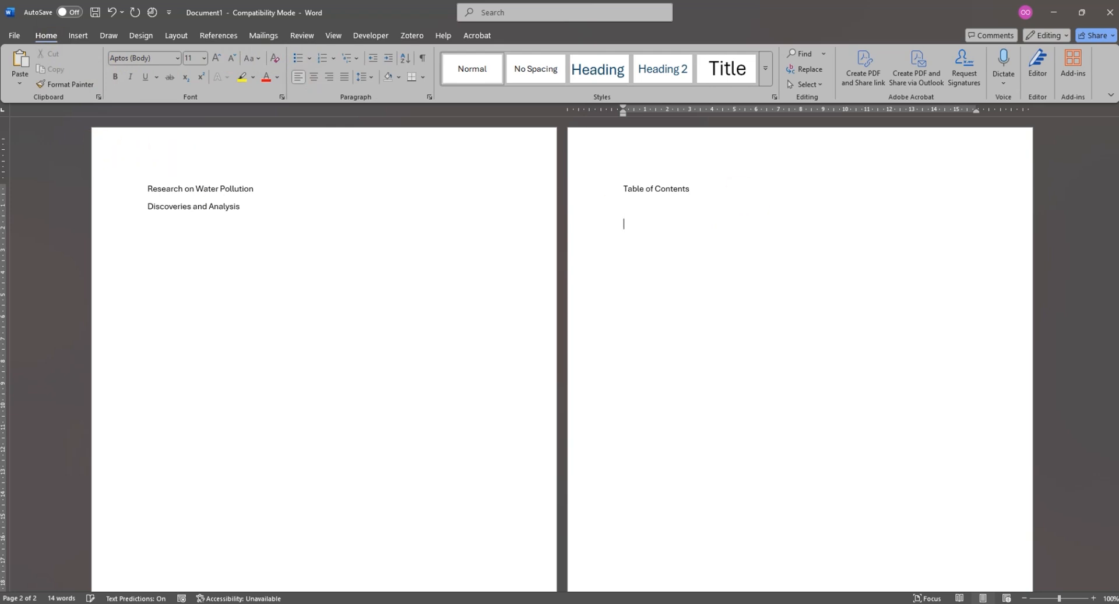
- Insert a page break after the contents page and enter "Chapter 1 Initial Investigation" at the top of the third page
click(79, 36)
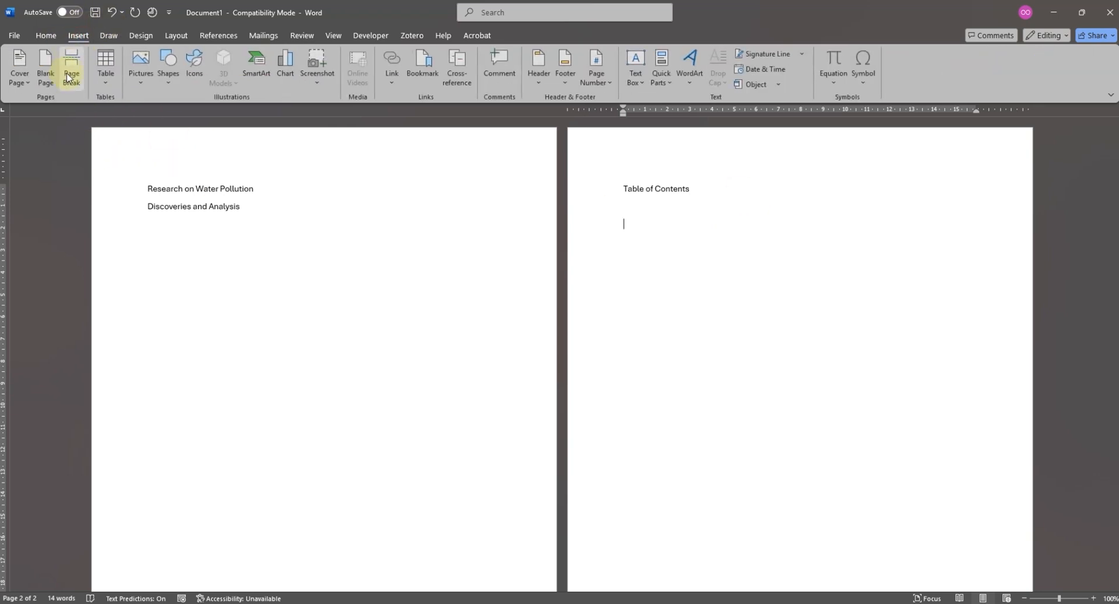
click(68, 69)
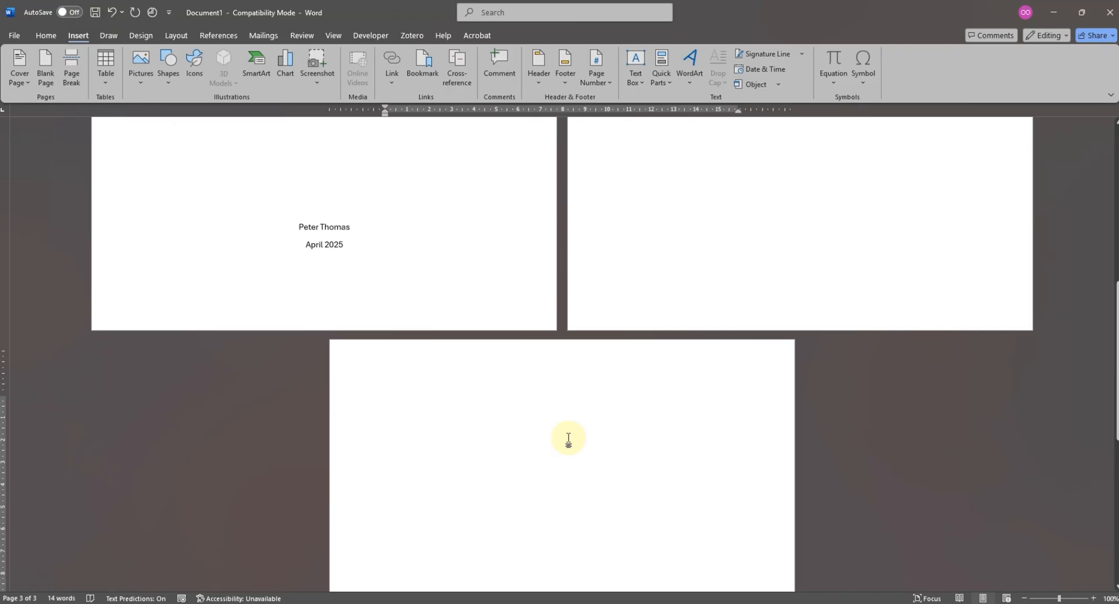
text(Desi)
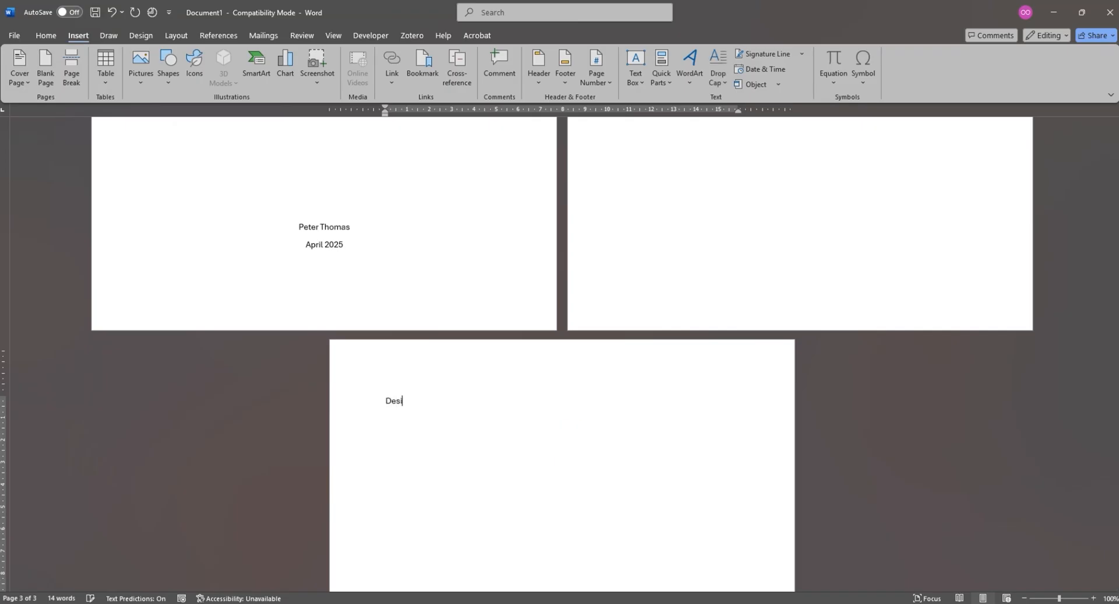
text(Chatper 1)
text(Ini)
text(tial Investigation)
click(501, 401)
key(Delete)
- Copy the Chapter 1 line and paste it twice below, separated by blank lines
scroll(462, 392, up, 1)
scroll(465, 408, down, 3)
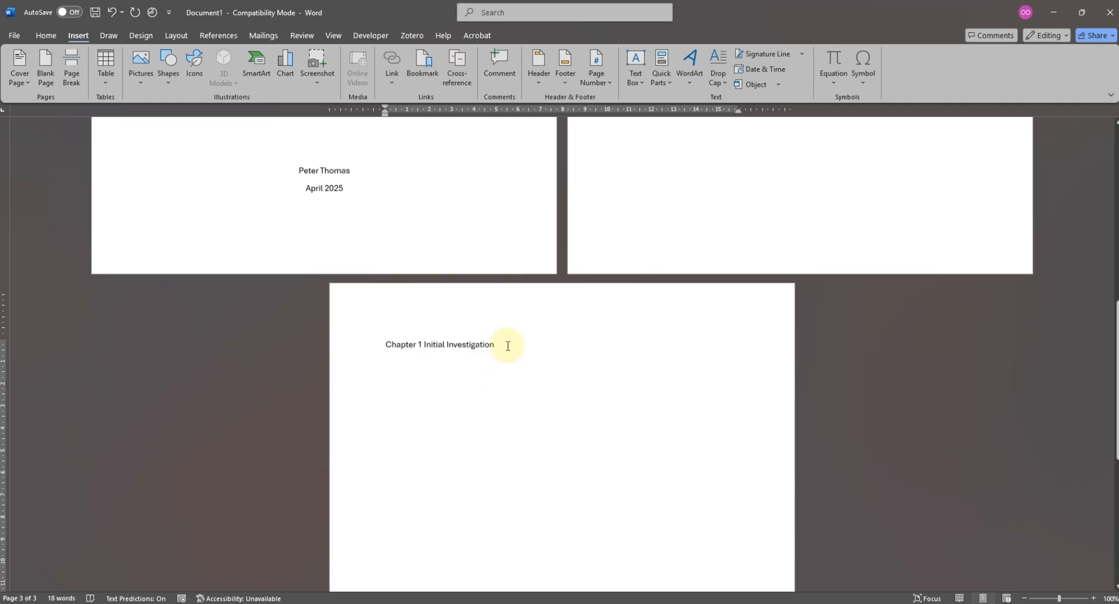
click(349, 338)
key(ctrl+c)
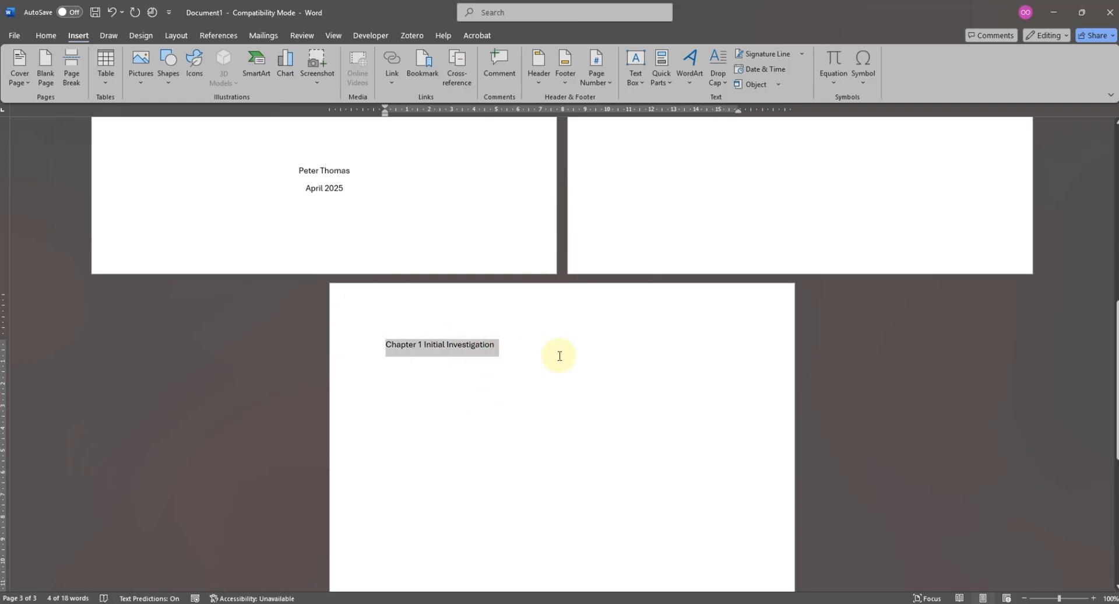
click(550, 349)
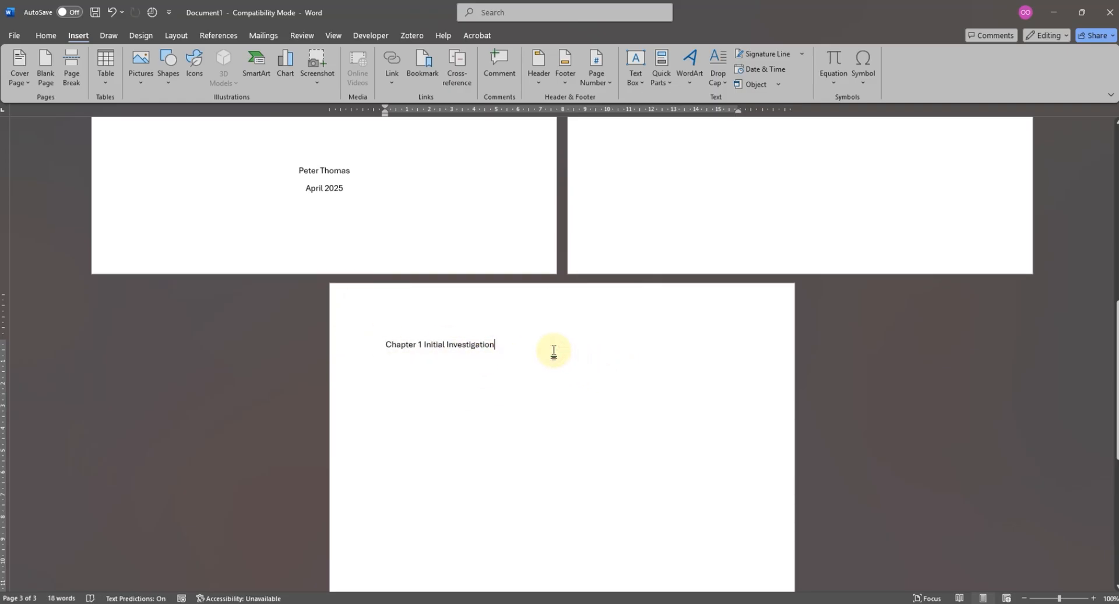
key(Return)
key(ctrl+v)
key(Return)
key(ctrl+v)
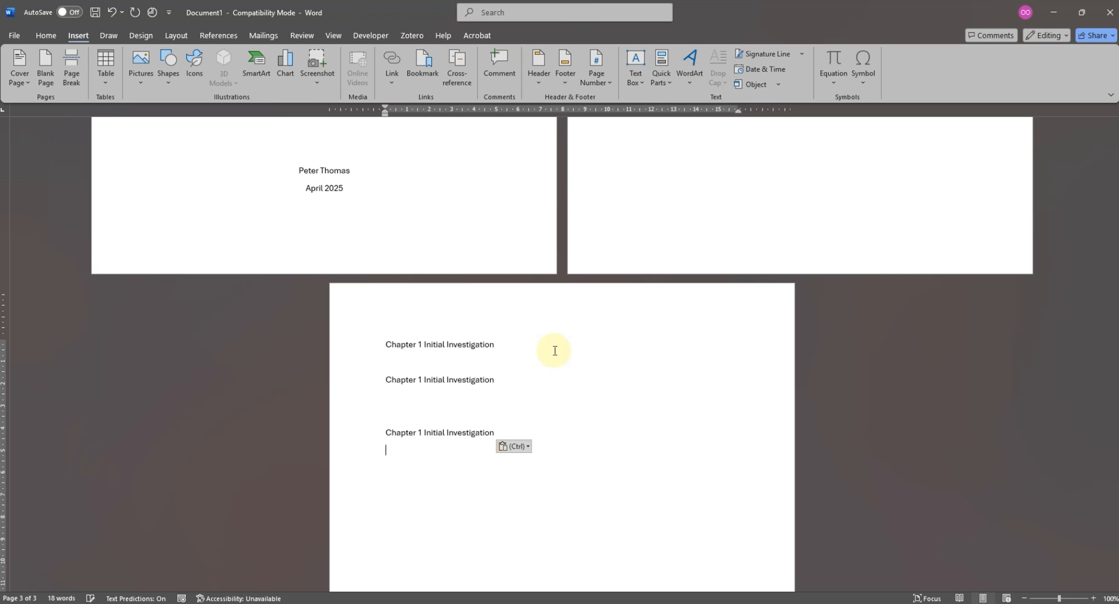
- Renumber the two copied chapter lines as Chapter 2 and Chapter 3
double_click(422, 378)
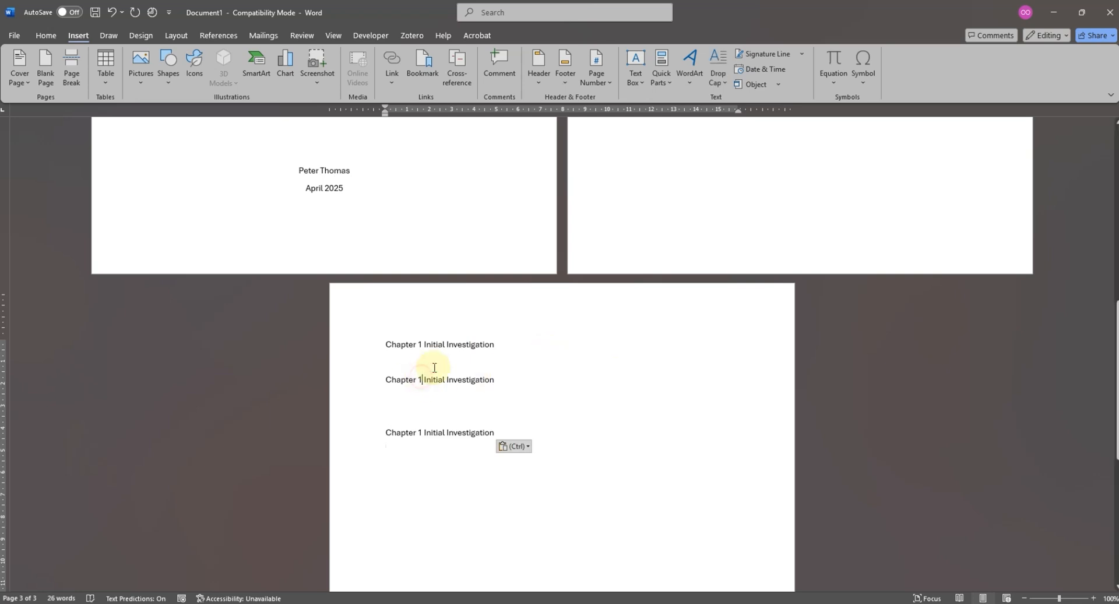
text(2)
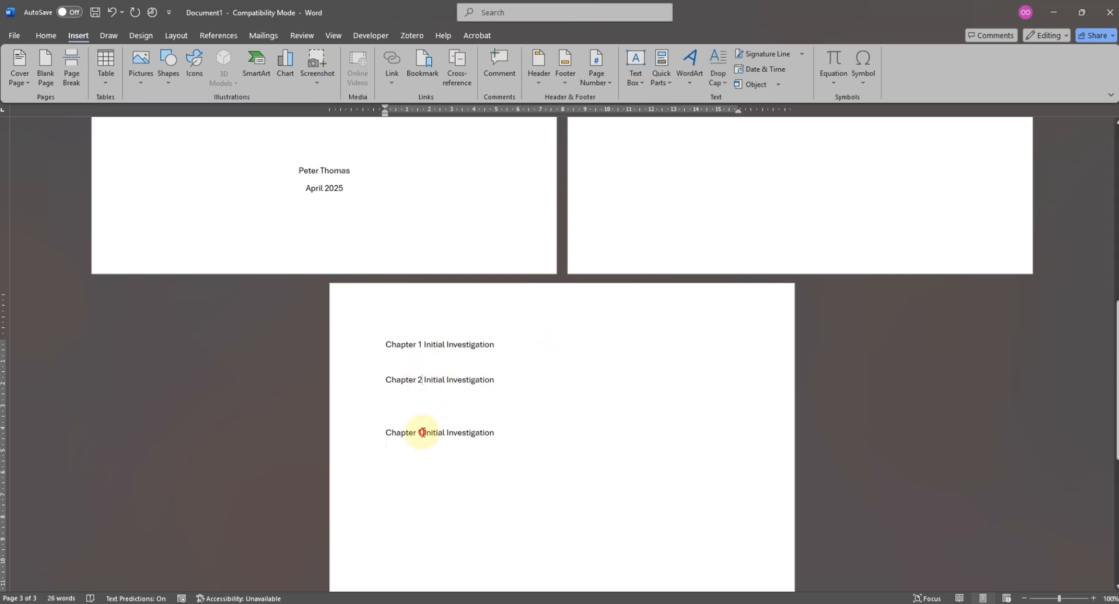
click(422, 432)
text(3)
key(Left)
key(BackSpace)
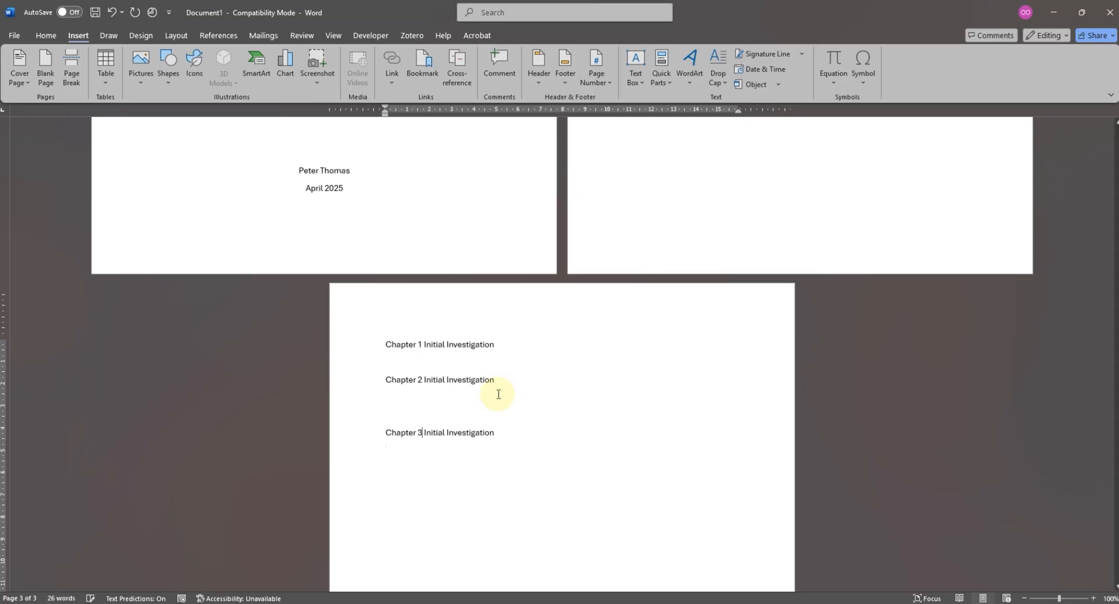
- Replace the Chapter 2 title text with "Hypothesis"
drag(497, 379, 424, 380)
text(Hypothe)
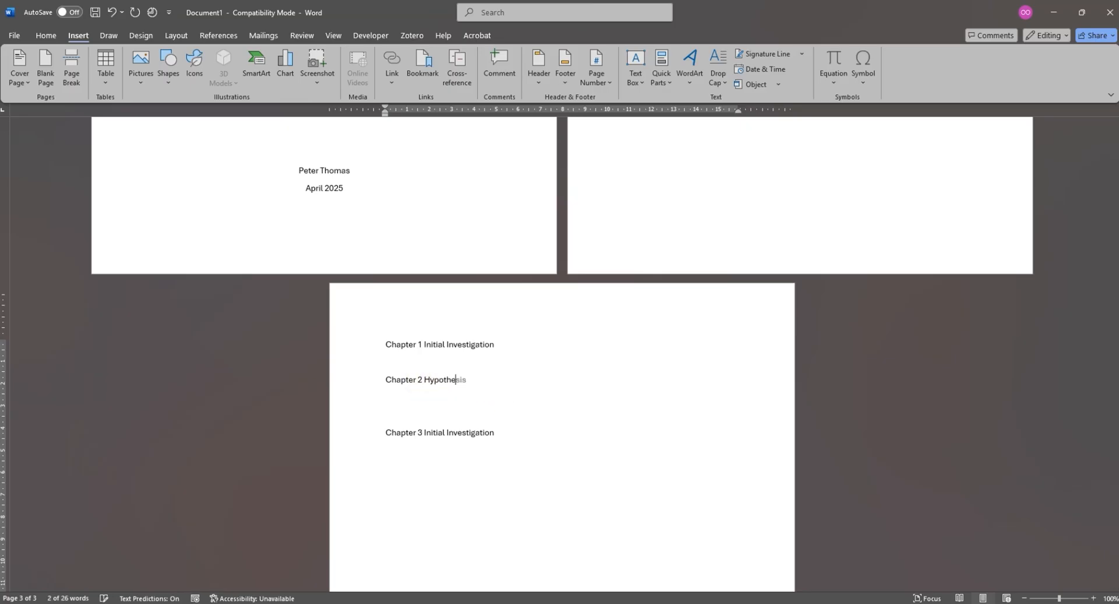
text(sis)
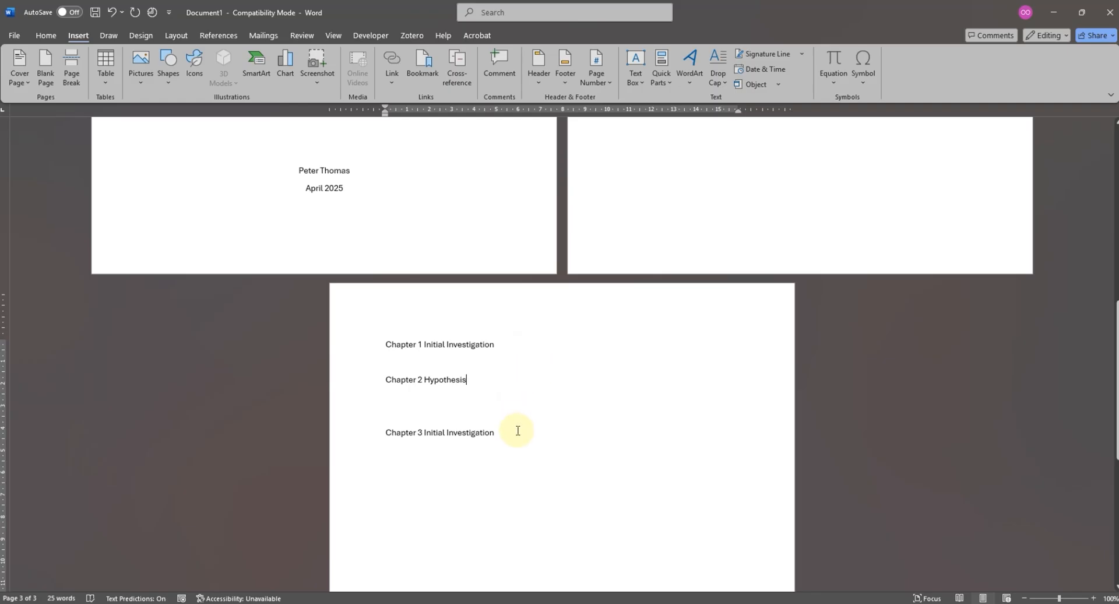
- Retitle Chapter 3 as "Design" and paste the copied Chapter 1 line below it
drag(517, 431, 421, 432)
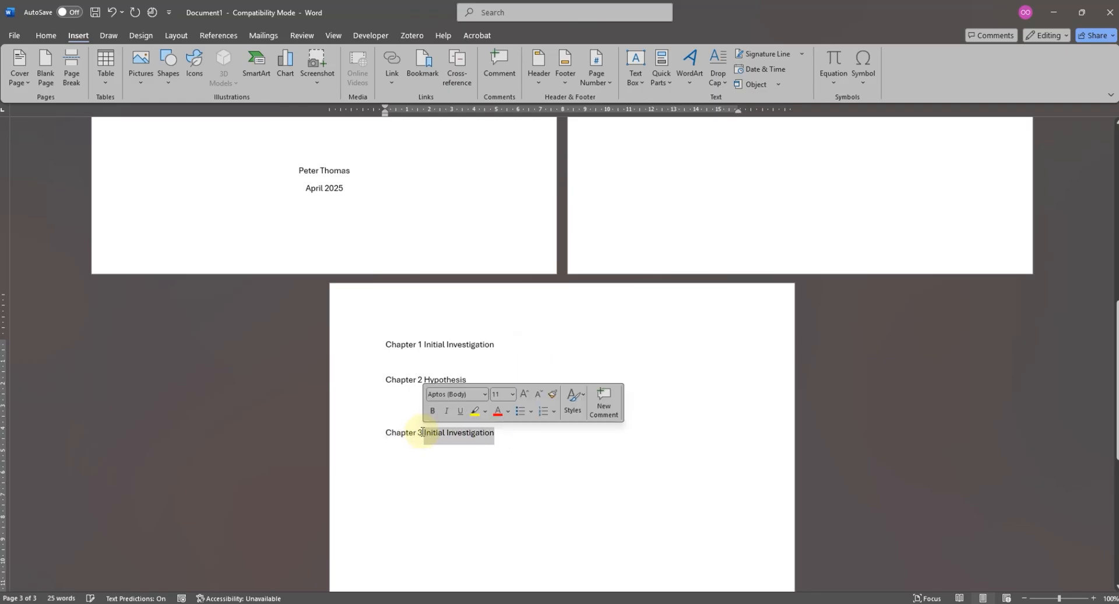
text(Design)
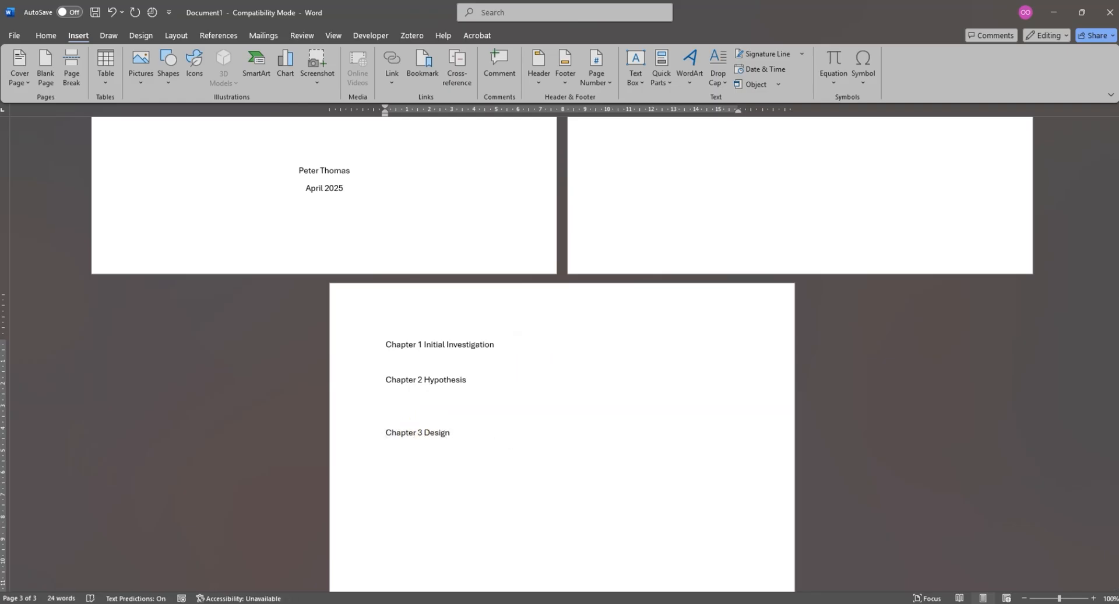
key(ctrl+v)
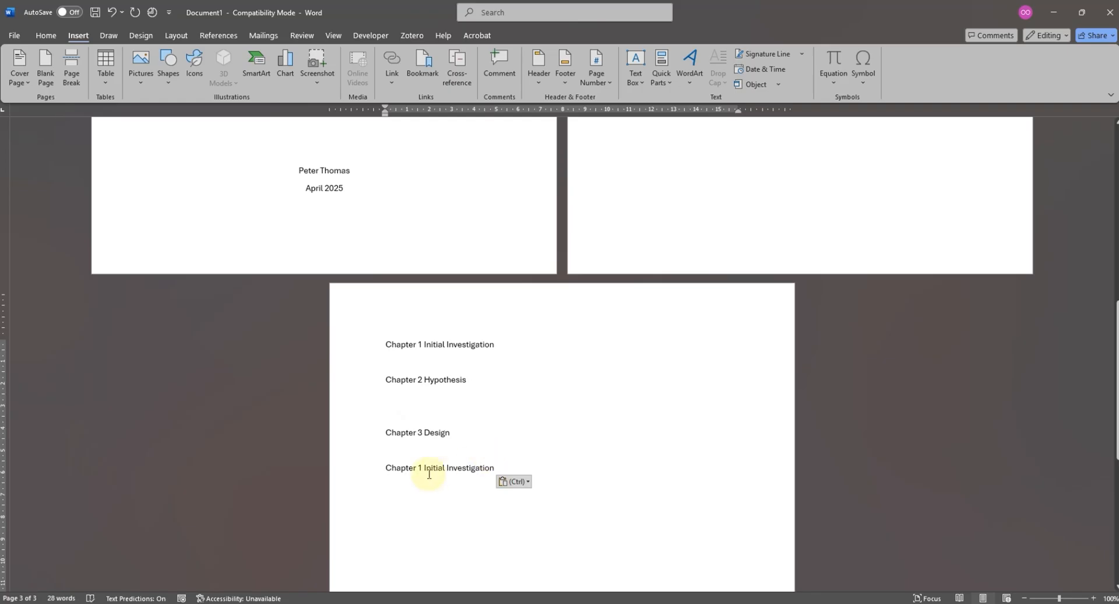
- Change the pasted line below Chapter 3 to "Chapter 4 Implementation"
drag(424, 468, 494, 468)
text(I)
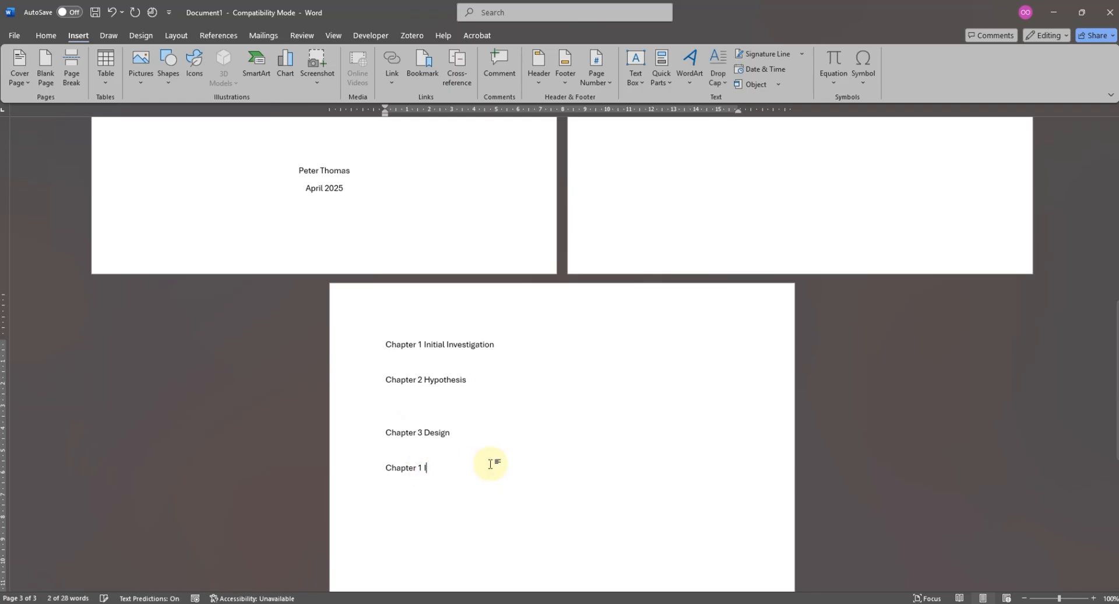
text(mplementation)
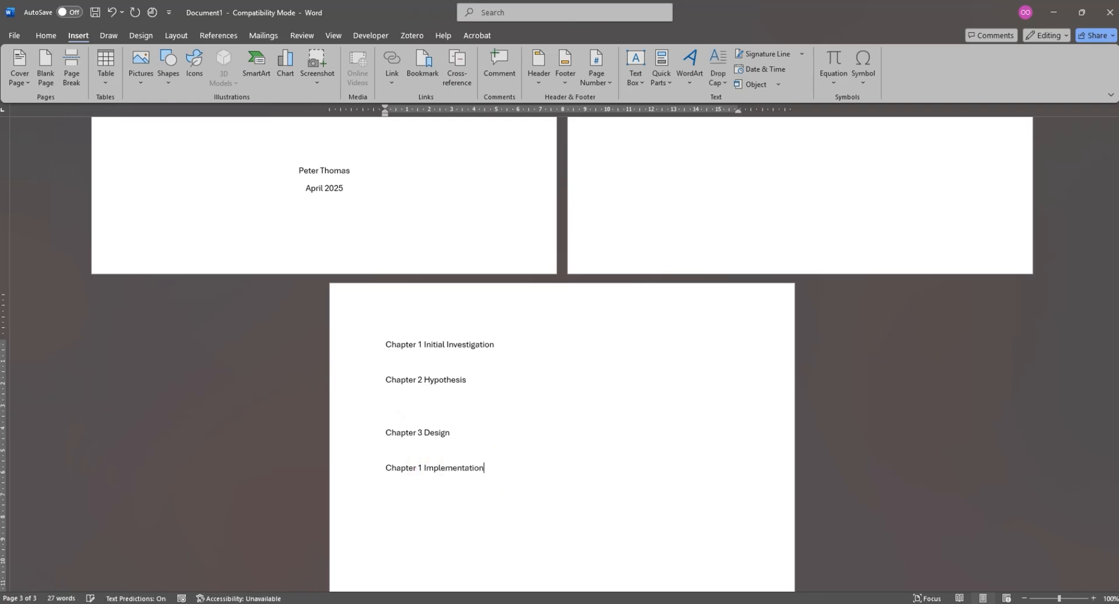
click(421, 468)
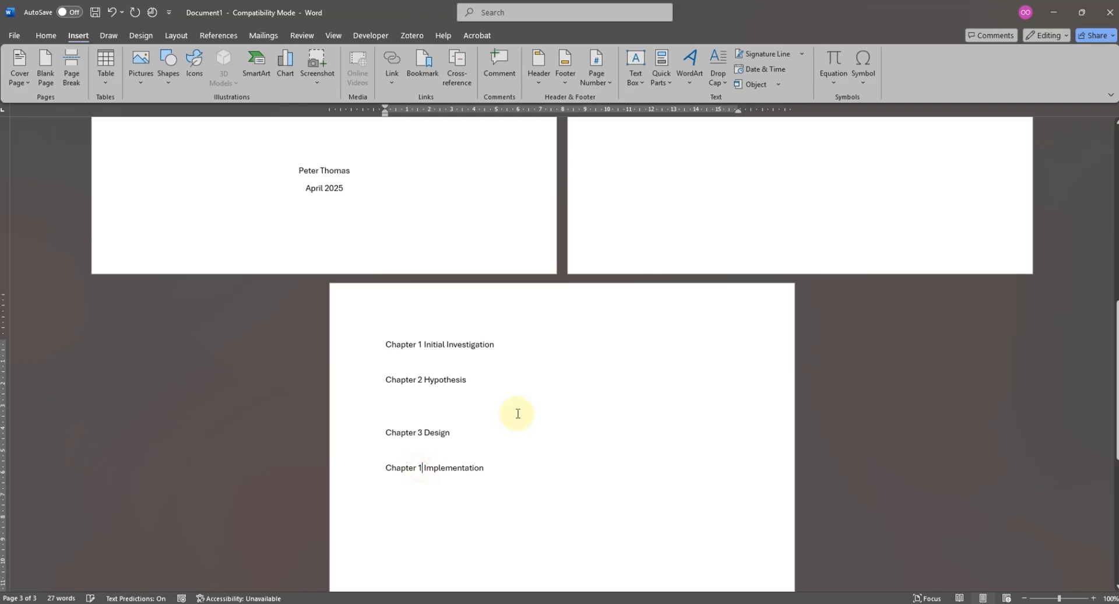
key(BackSpace)
text(4)
- Copy the Chapter 4 Implementation line and paste it below, separated by a blank line
drag(492, 466, 369, 474)
key(ctrl+c)
click(520, 459)
click(518, 466)
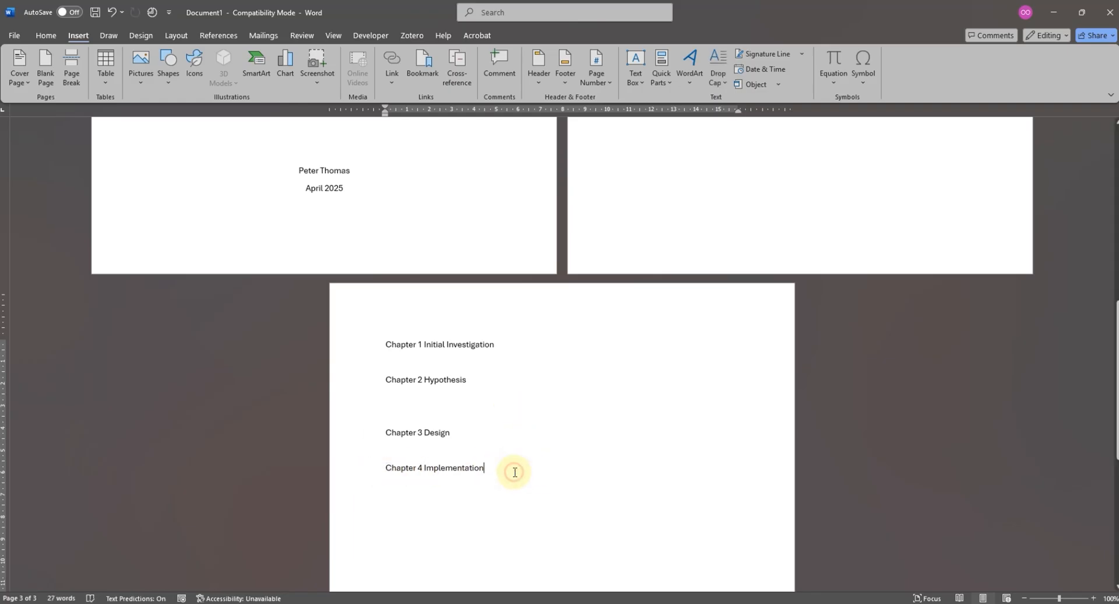
key(Return)
key(ctrl+v)
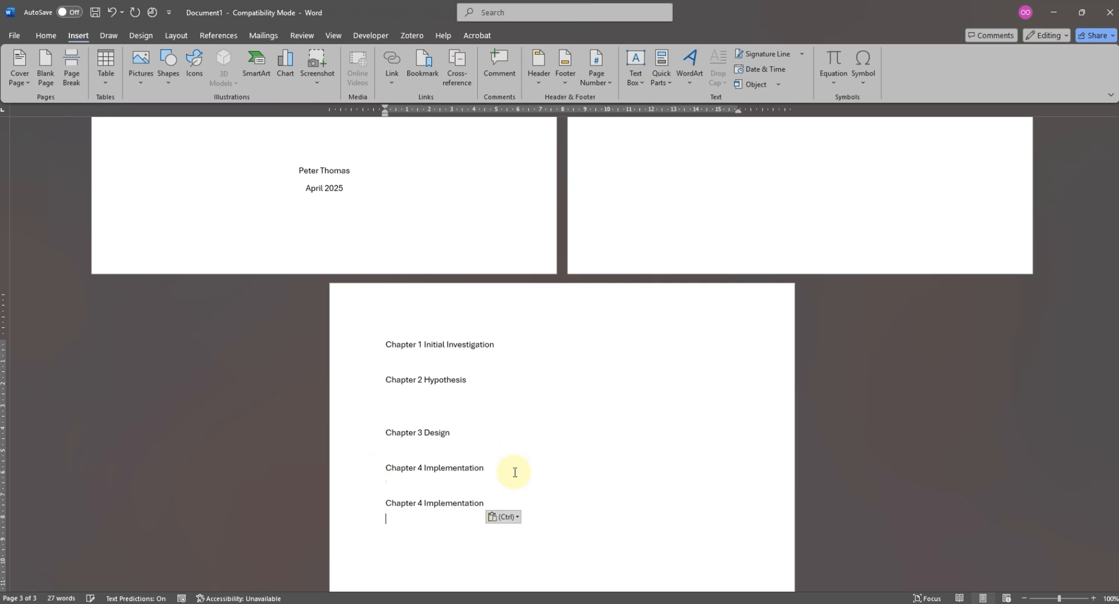
- Change the duplicated Chapter 4 line to "Chapter 5 Evaluation"
double_click(461, 503)
text(Ev)
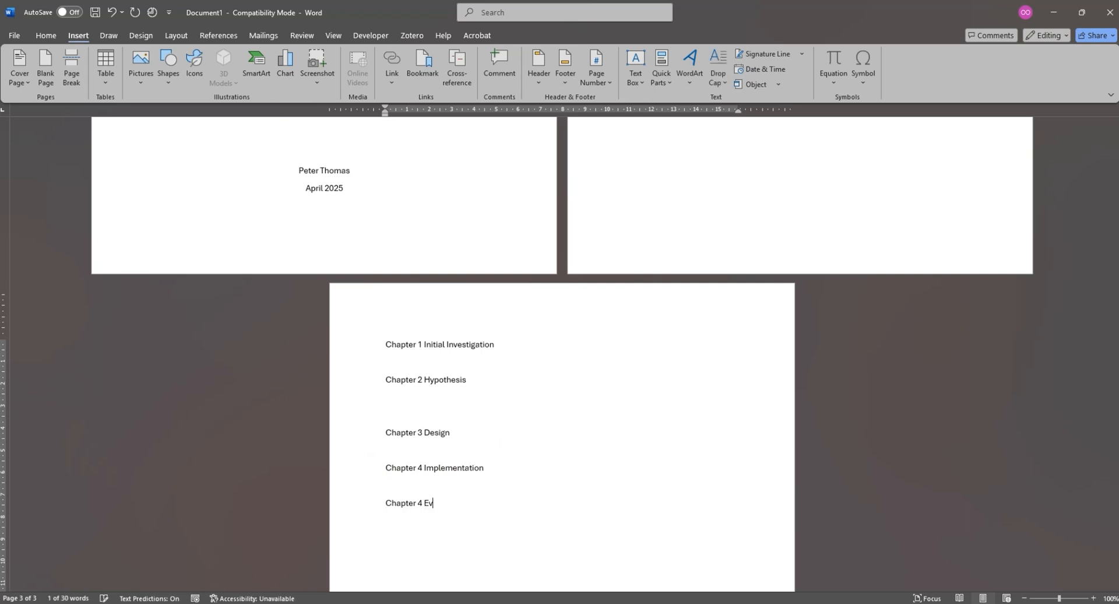
text(aluation)
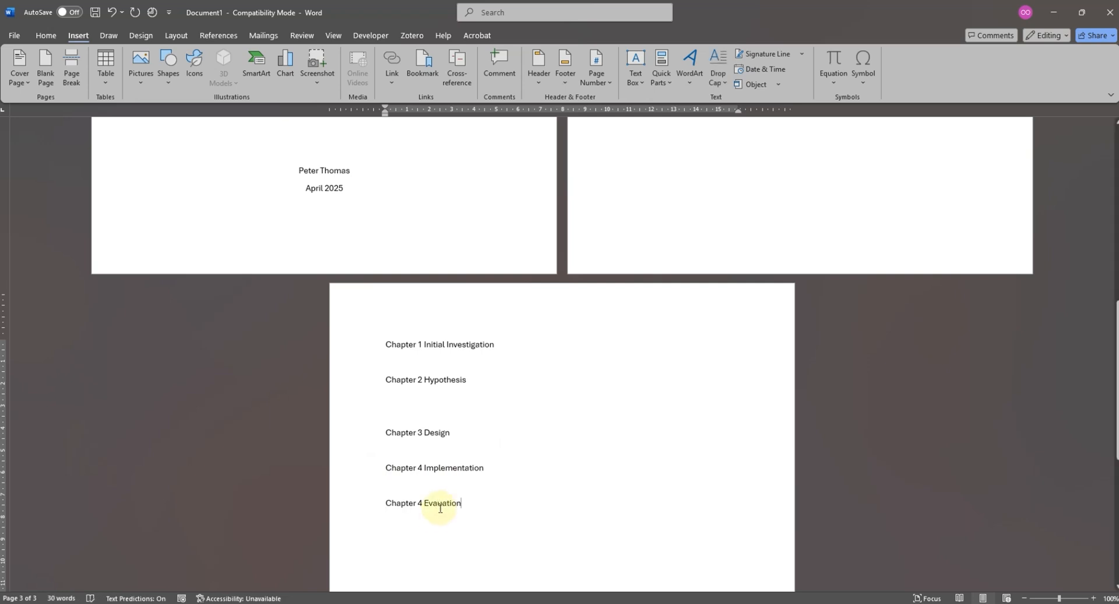
click(438, 503)
text(l)
click(422, 502)
key(BackSpace)
text(5)
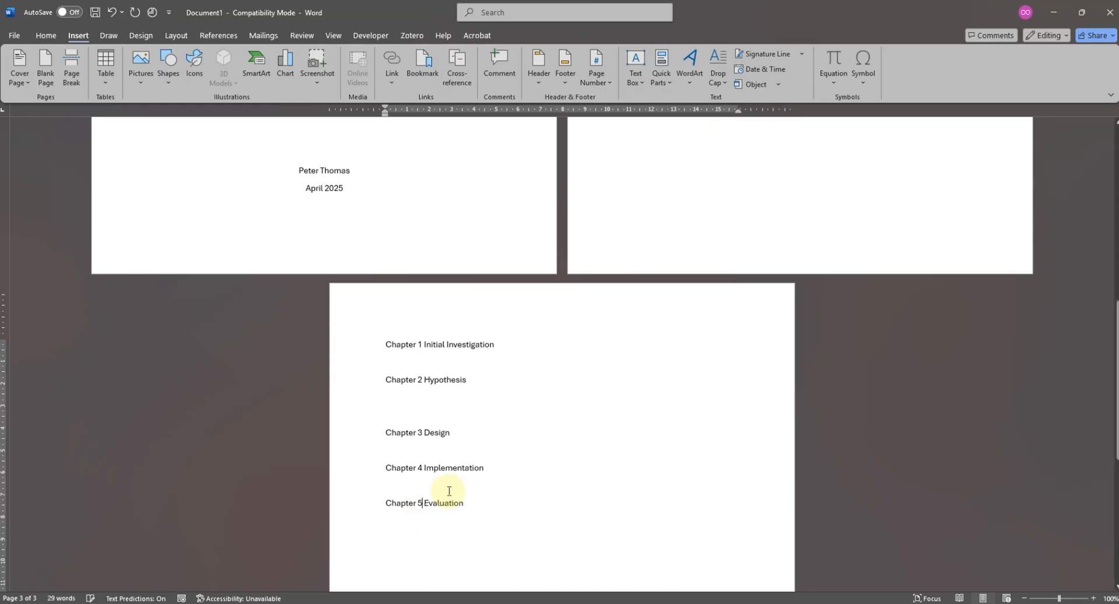
- Add the lines "Introduction" and "Deiscussion" directly below the Chapter 1 Initial Investigation line
scroll(448, 492, down, 1)
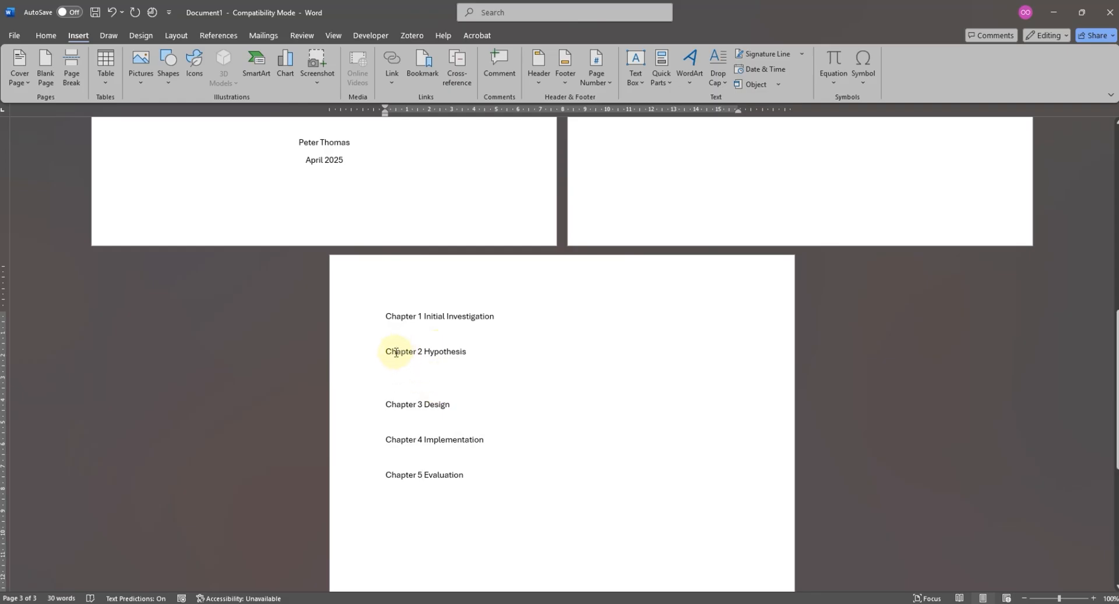
click(523, 319)
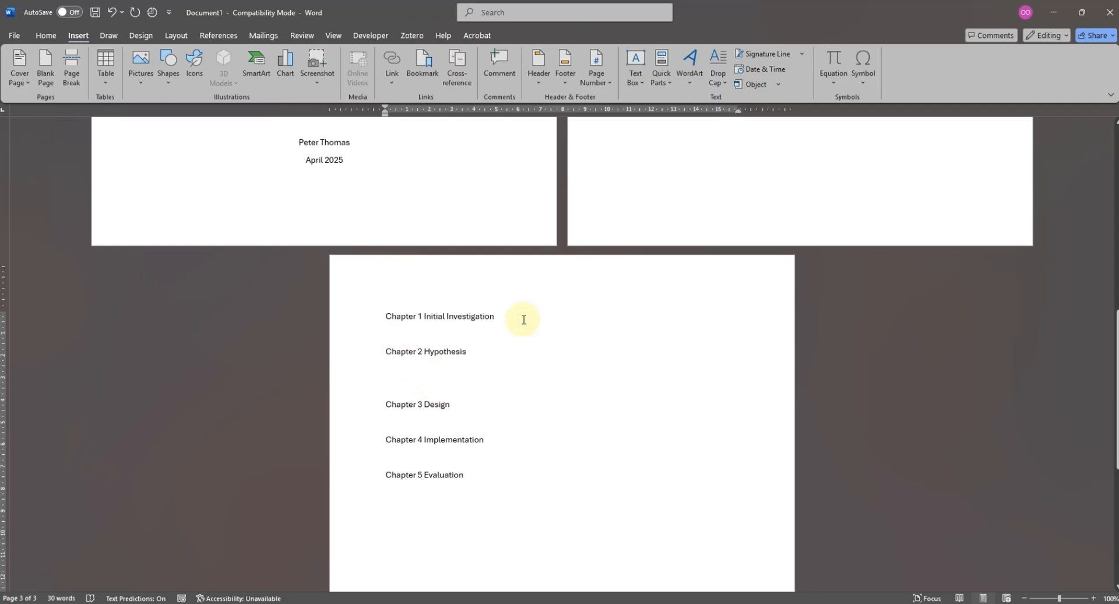
key(Return)
text(Intor)
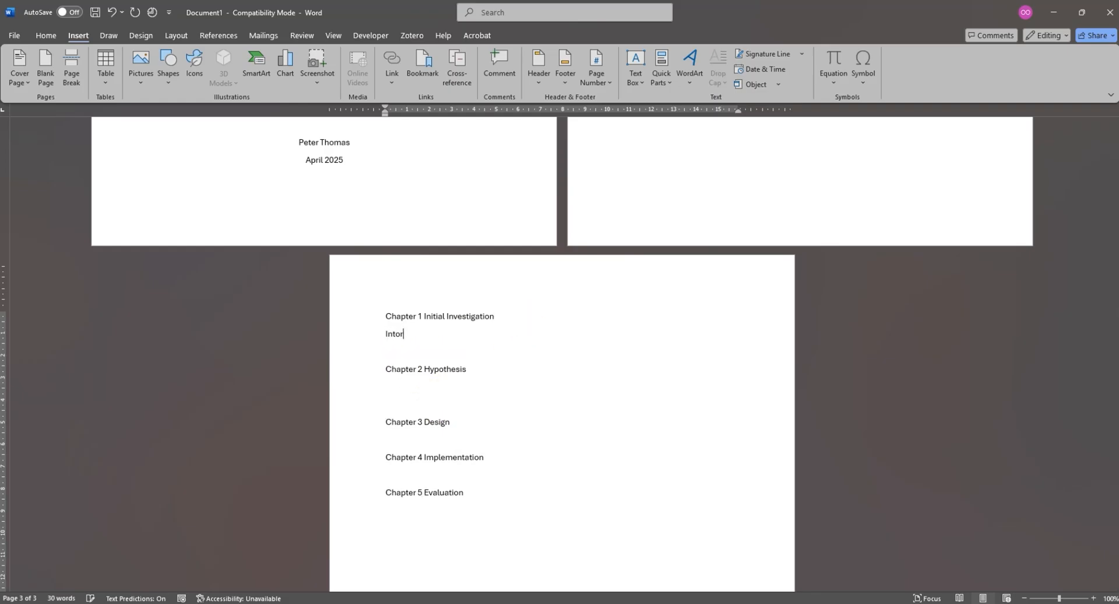
text(duction)
key(Return)
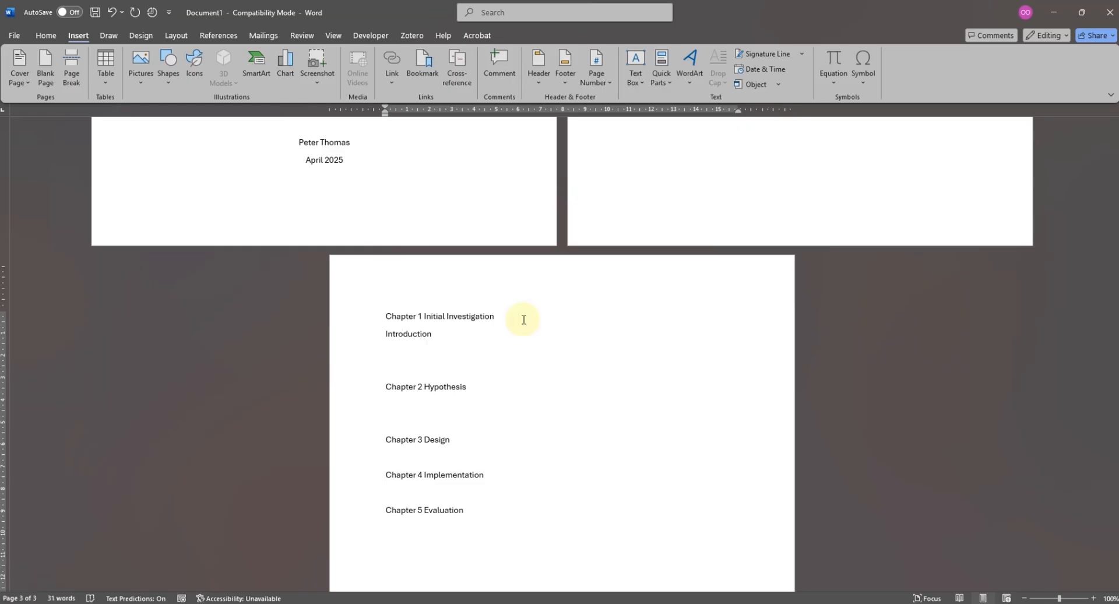
text(De)
key(BackSpace)
key(BackSpace)
text(s)
- Copy the two section lines under Chapter 1 and paste them below the Chapter 2 Hypothesis line
drag(446, 353, 367, 332)
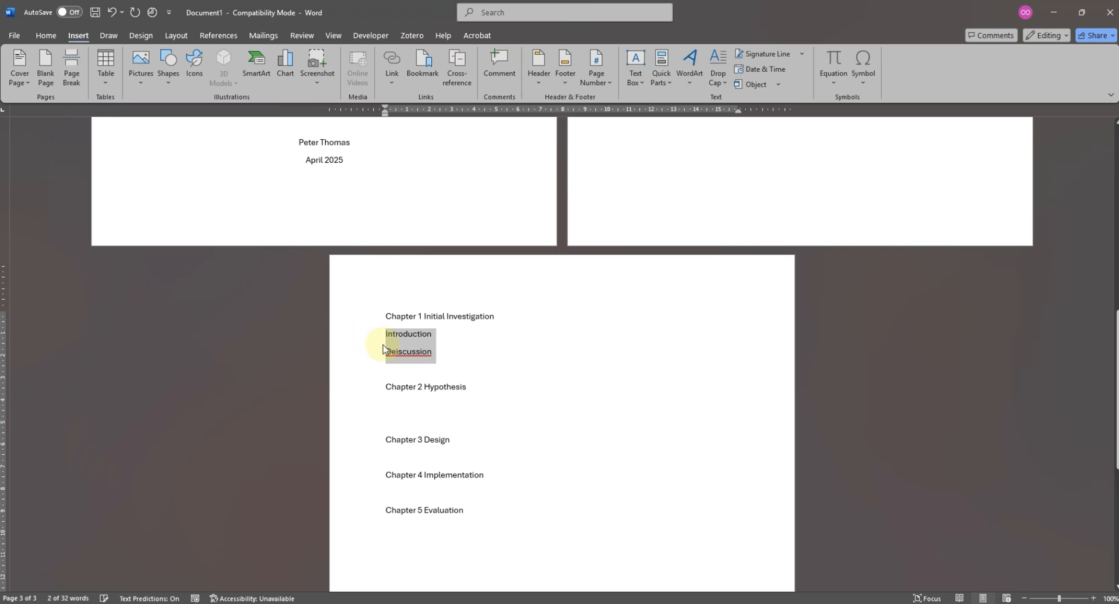
key(ctrl+c)
click(491, 387)
key(Return)
key(ctrl+v)
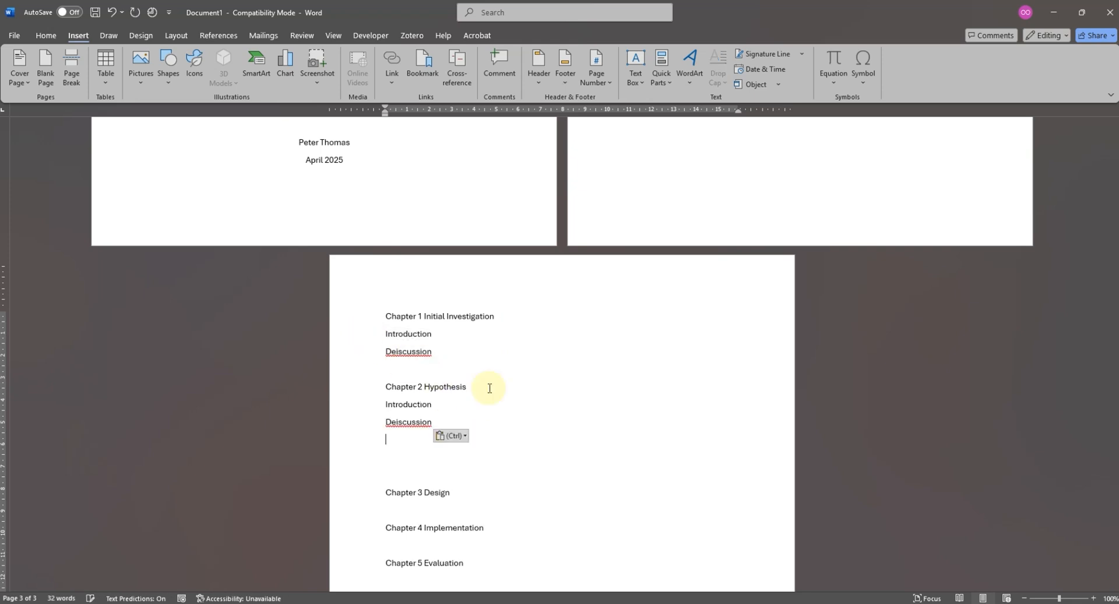
- Paste the two copied section lines on new lines below Chapter 3 Design
click(468, 496)
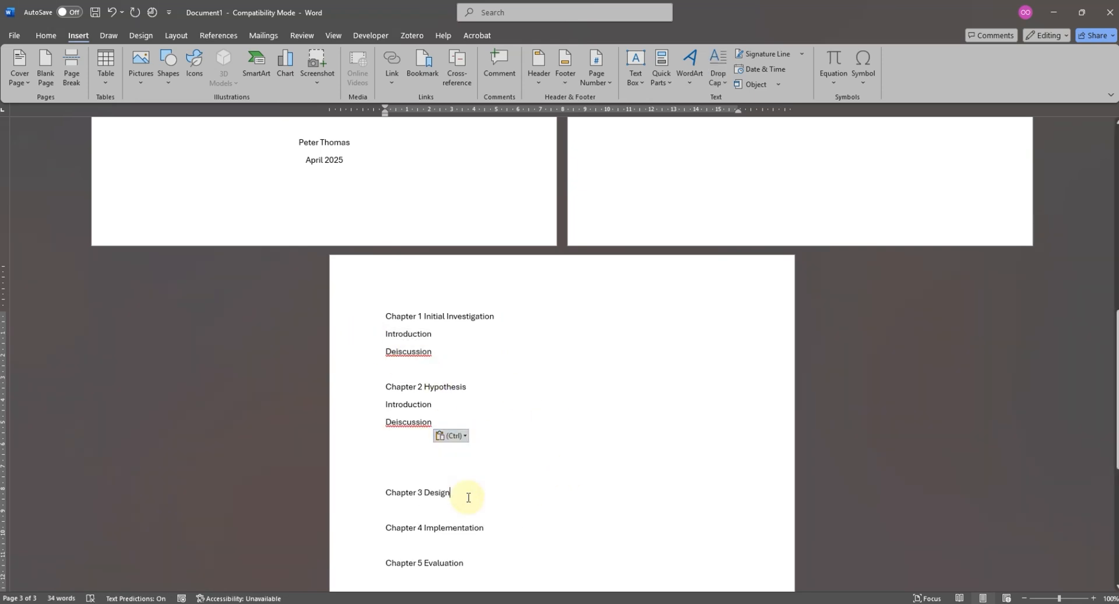
key(ctrl+v)
scroll(468, 497, down, 2)
key(ctrl+z)
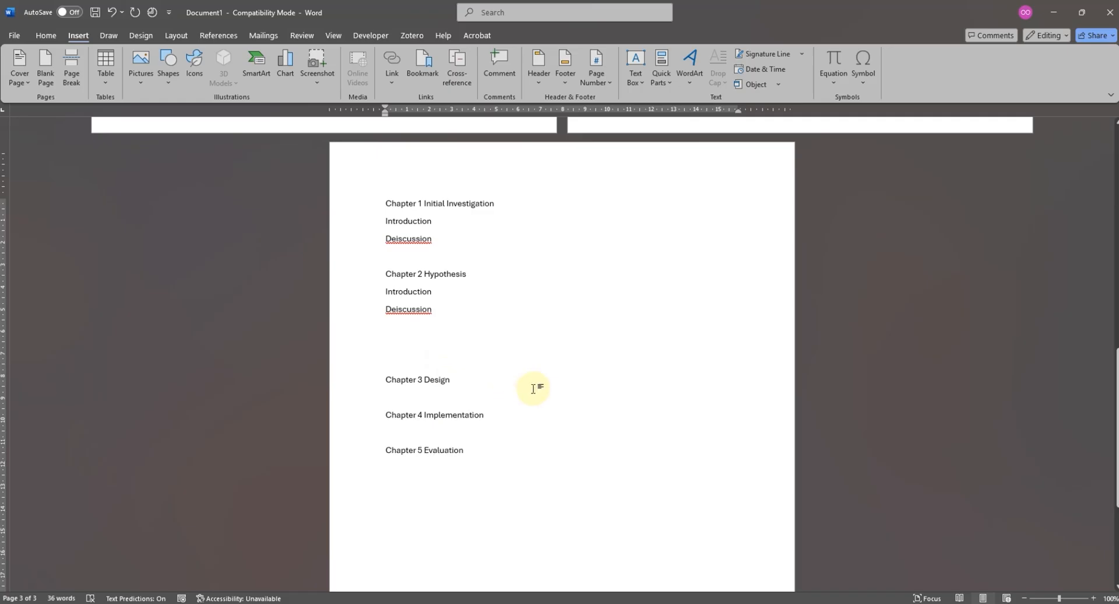
key(Return)
key(ctrl+v)
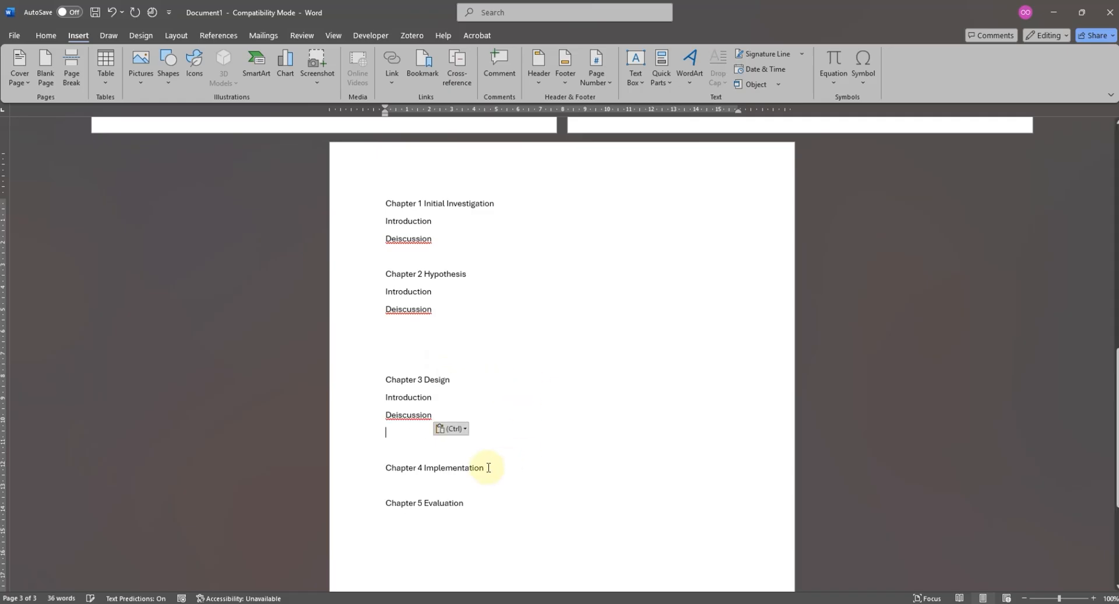
- Paste the same two section lines below Chapter 4 Implementation and below Chapter 5 Evaluation
key(Return)
key(ctrl+v)
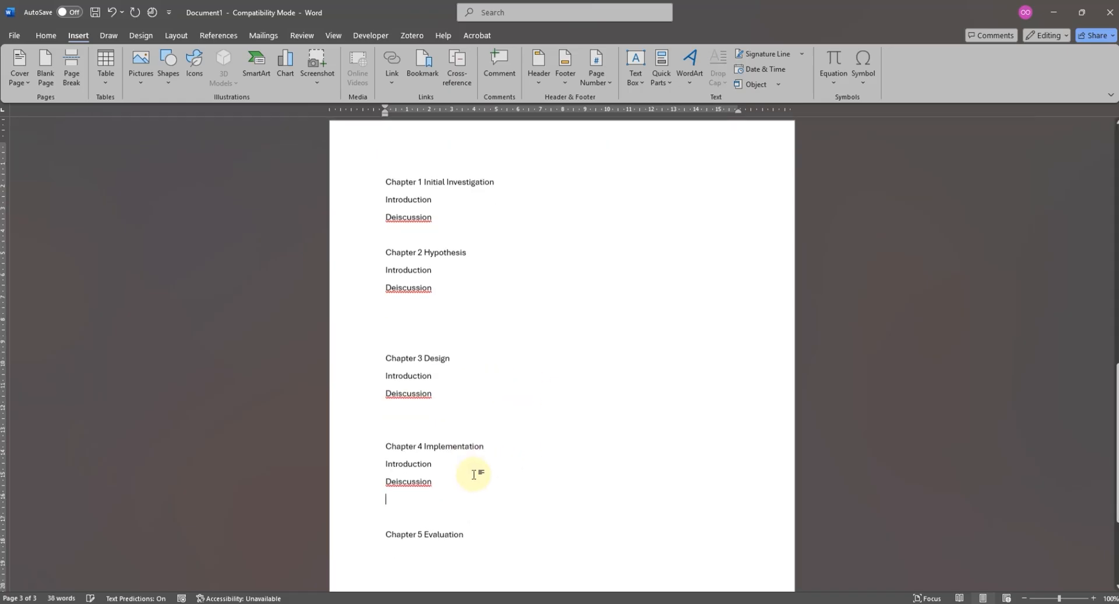
scroll(476, 484, down, 1)
click(481, 497)
key(Return)
key(ctrl+v)
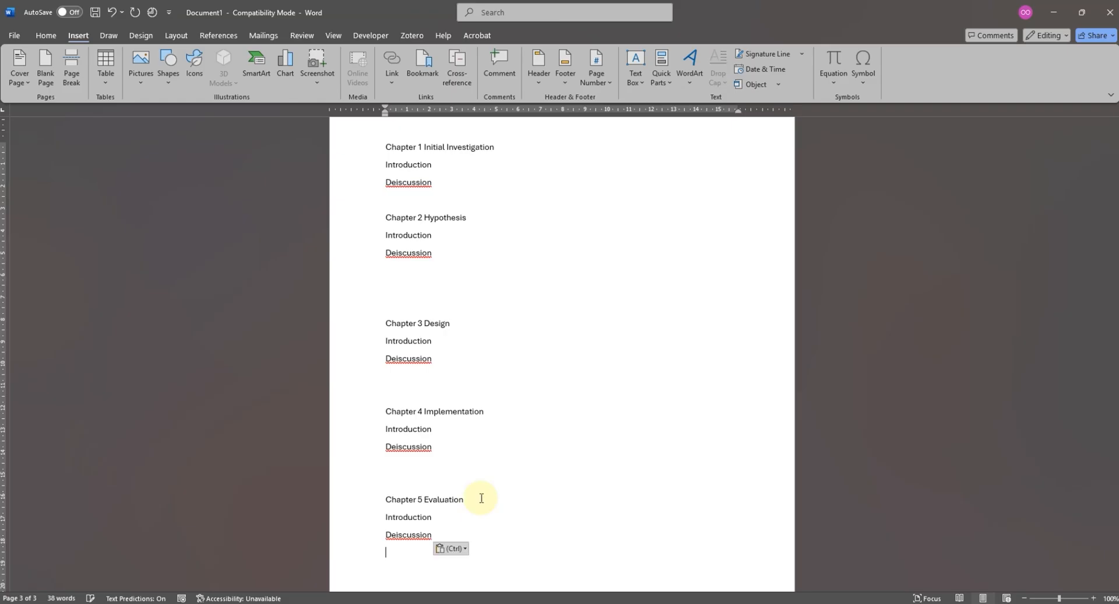
- Insert a page break before Chapter 2 Hypothesis so that it starts on a new page
scroll(484, 513, up, 5)
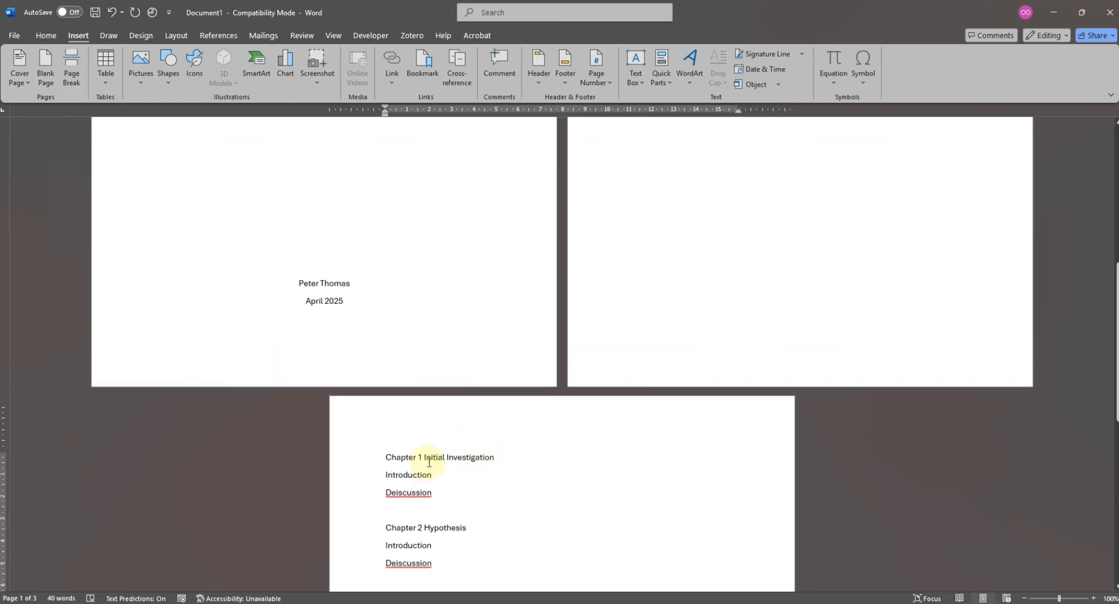
scroll(407, 419, down, 3)
scroll(407, 408, up, 1)
scroll(402, 384, down, 1)
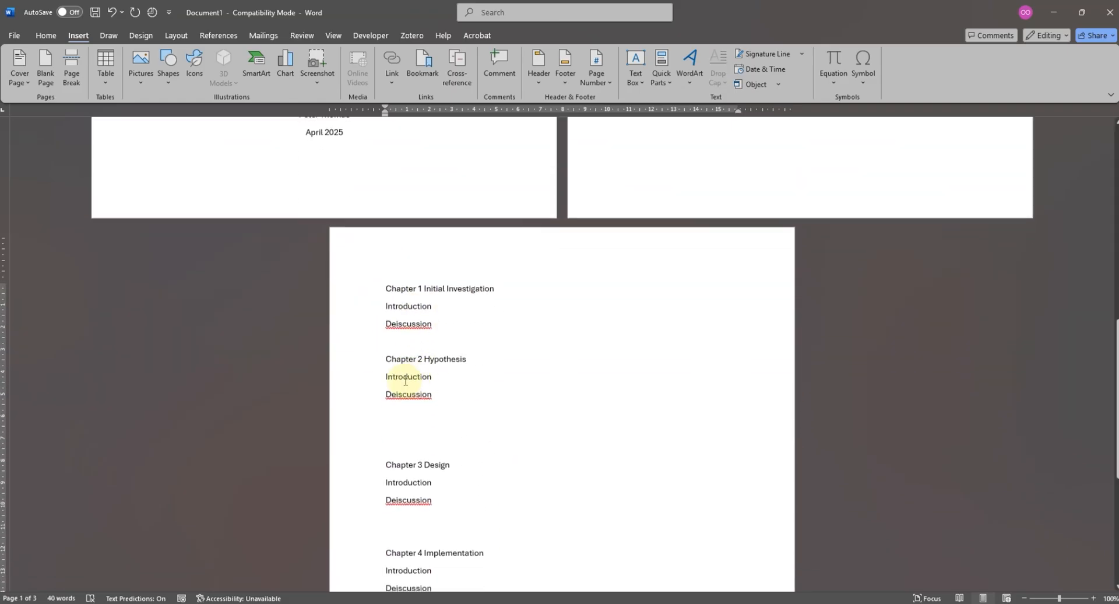
click(384, 358)
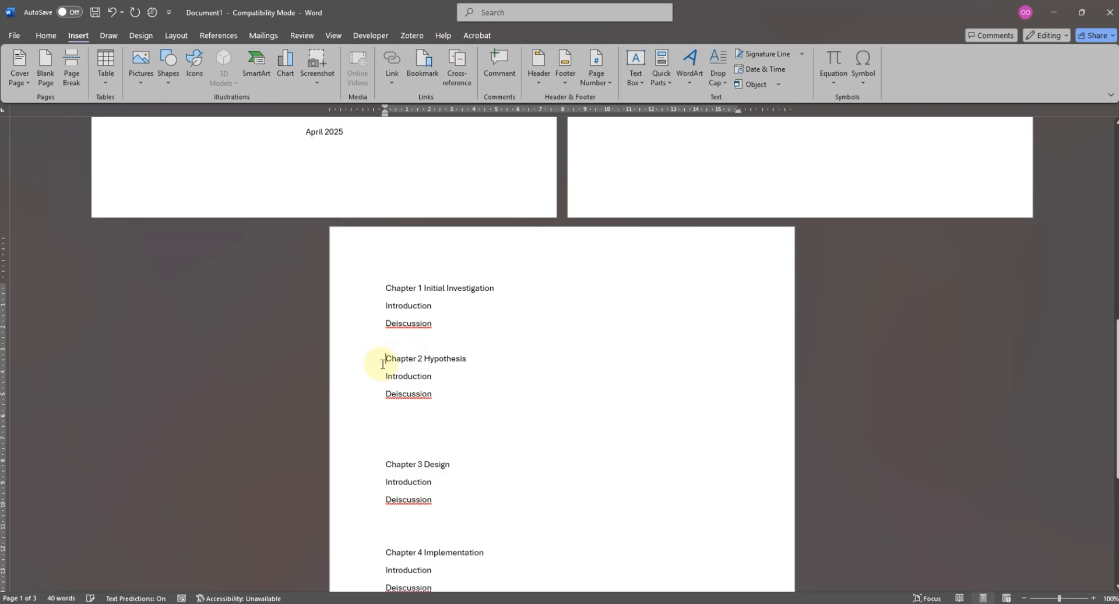
click(71, 74)
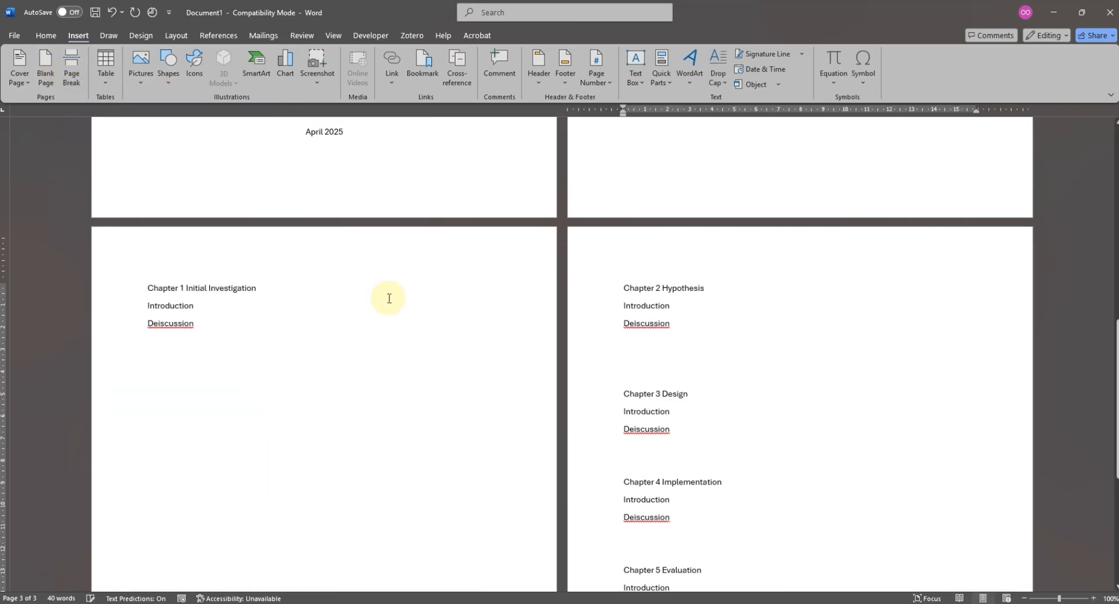
- Insert a page break before Chapter 3 Design and place the cursor before Chapter 4 Implementation
click(632, 394)
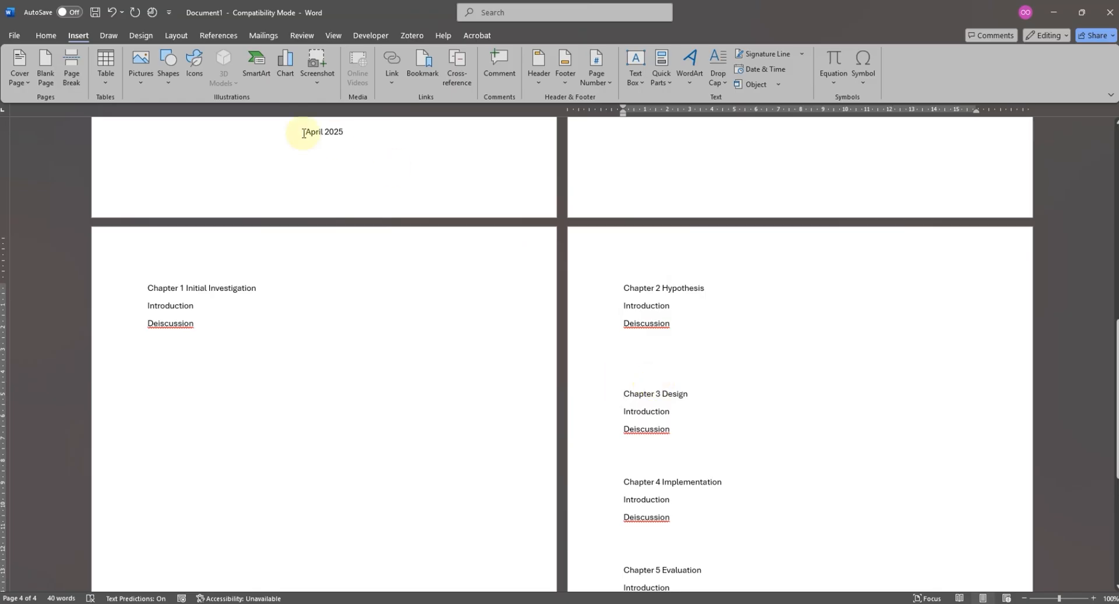
click(71, 75)
scroll(747, 424, down, 2)
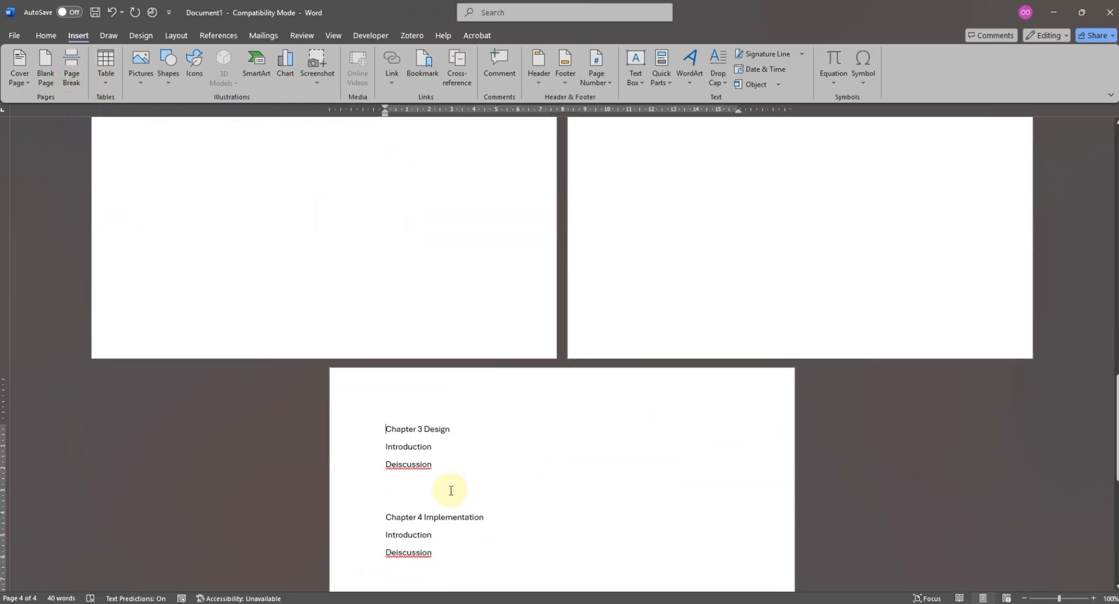
click(386, 518)
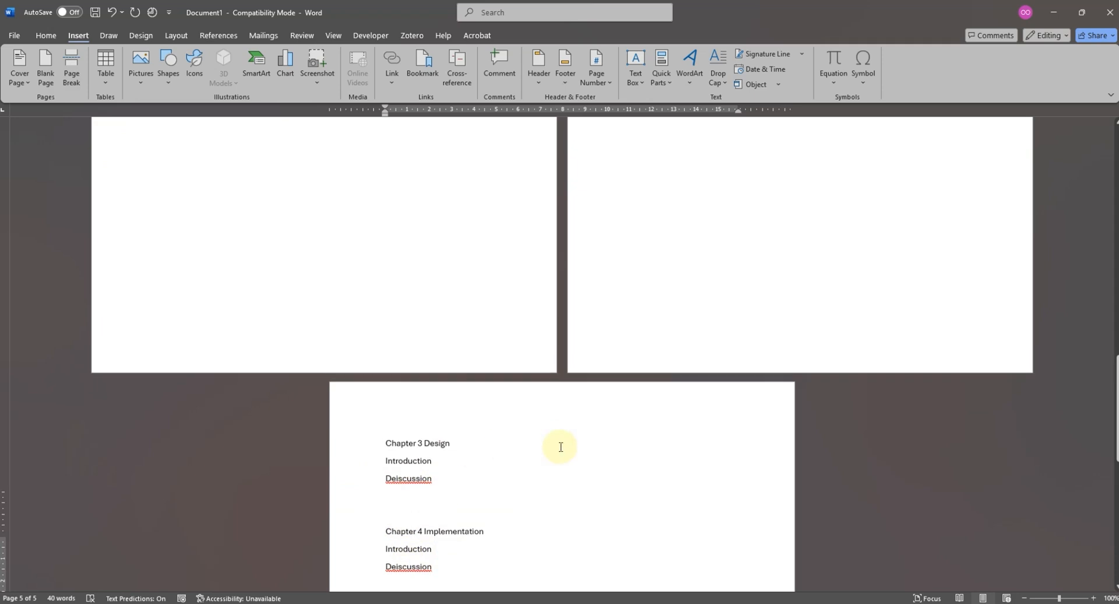
- Correct the misspelled section line under Chapter 1 to "Discussion" and copy it over the misspelled line under Chapter 2
scroll(559, 447, up, 10)
scroll(249, 367, up, 3)
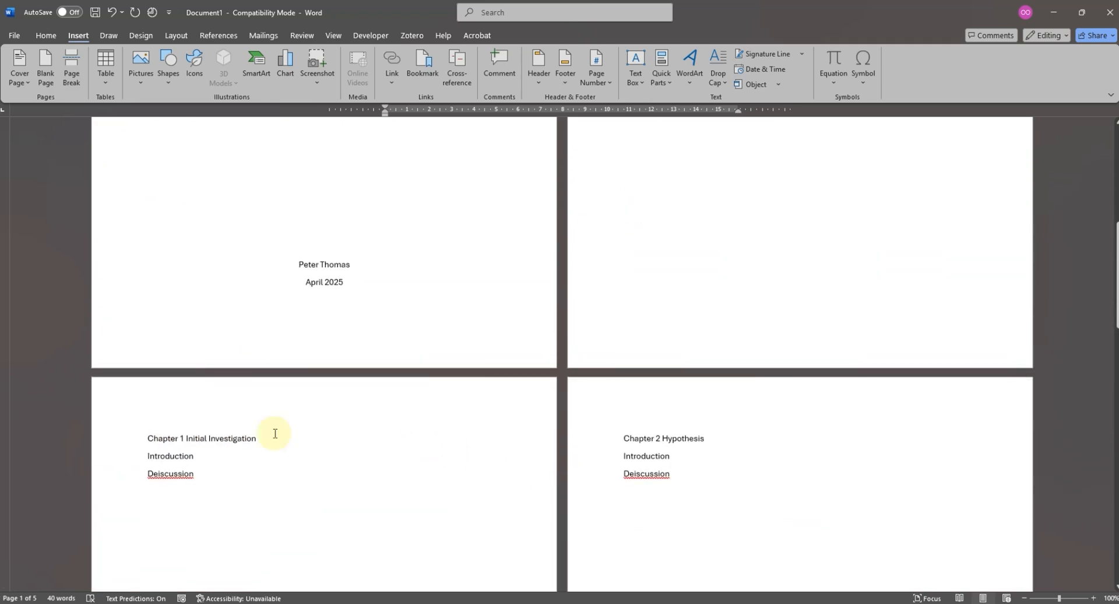
click(165, 473)
key(BackSpace)
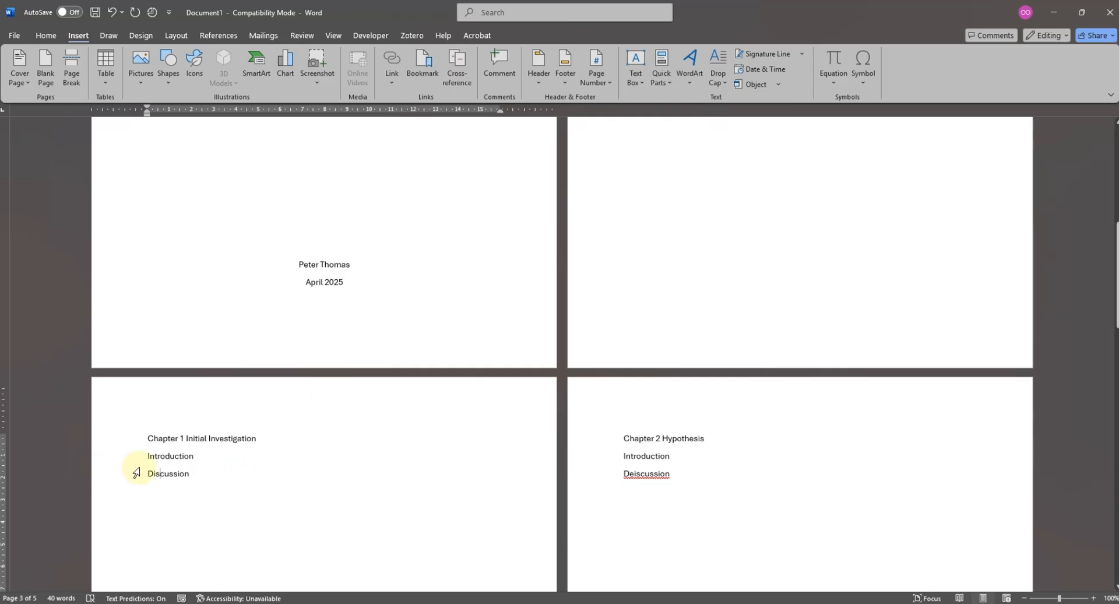
double_click(165, 473)
key(ctrl+c)
double_click(664, 474)
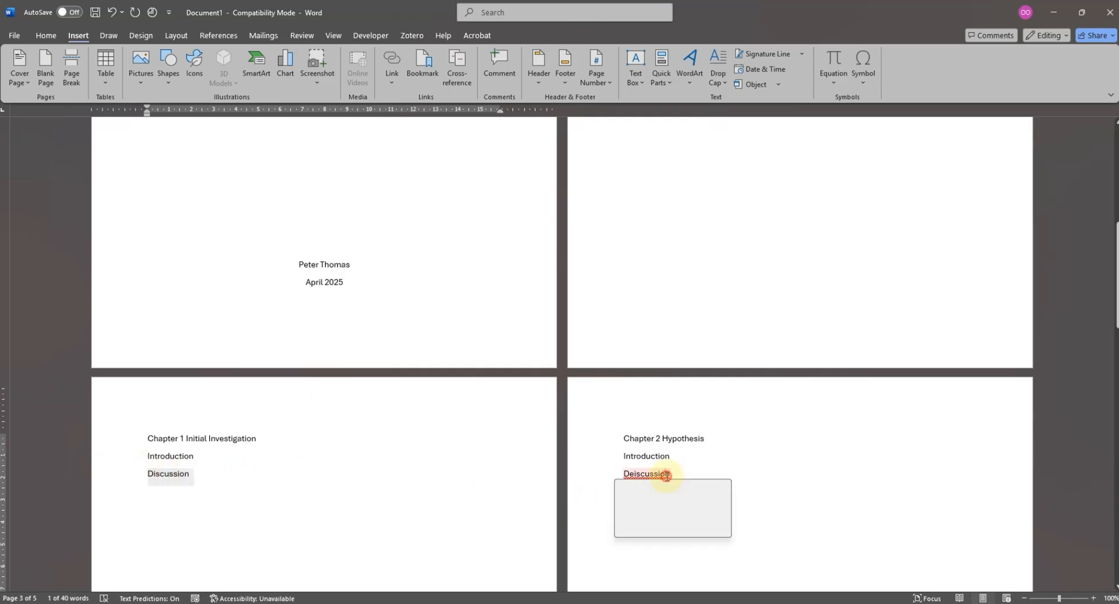
click(725, 487)
- Replace the misspelled section lines under Chapters 3, 4 and 5 with the copied "Discussion"
scroll(734, 486, down, 10)
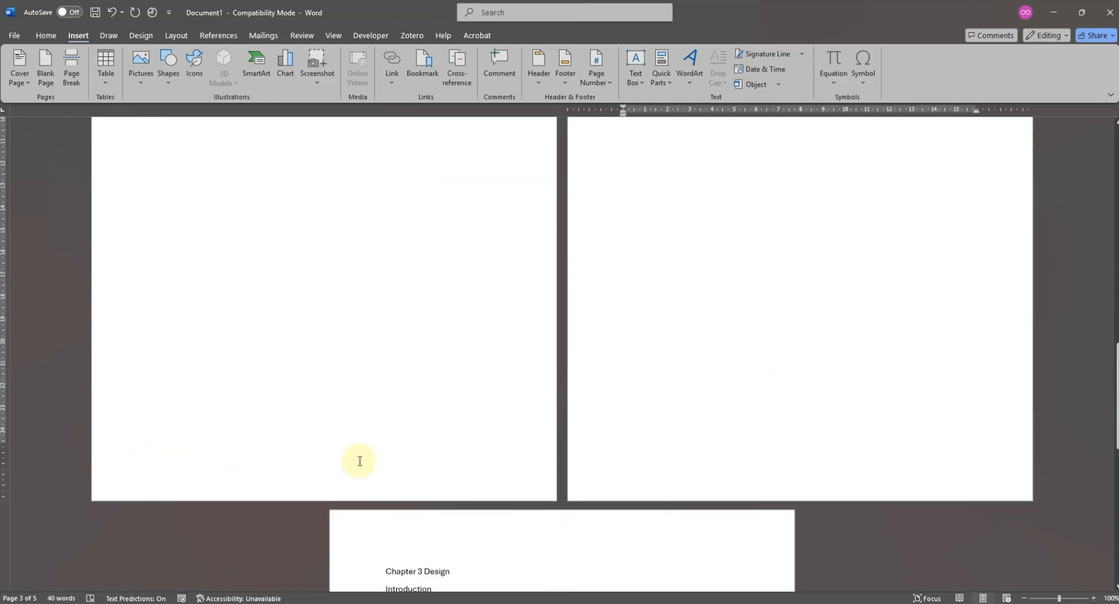
scroll(402, 456, down, 1)
triple_click(409, 437)
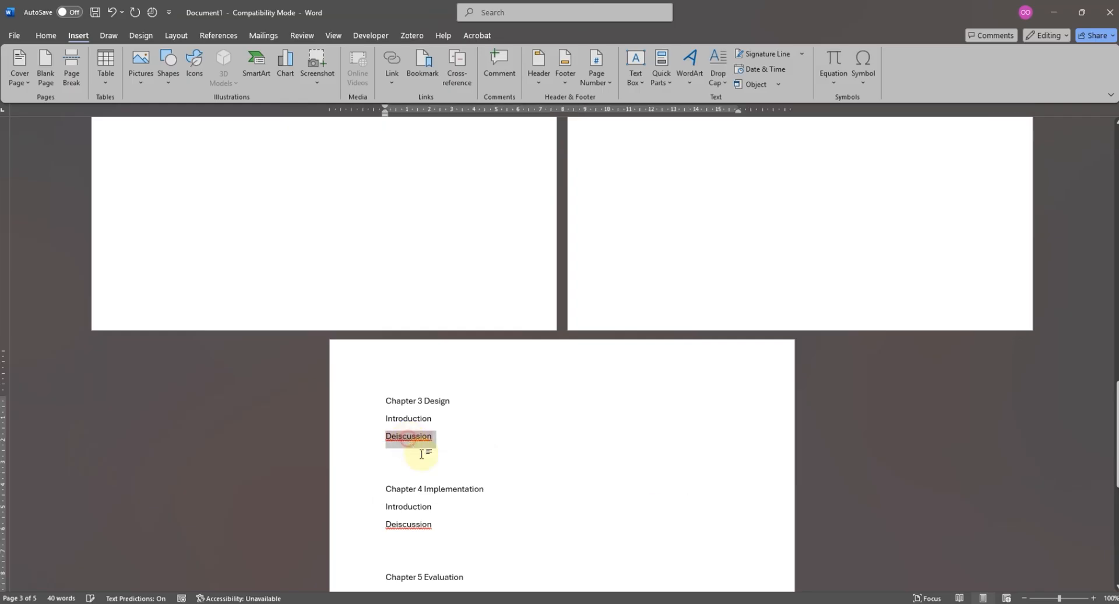
key(ctrl+v)
triple_click(414, 525)
key(ctrl+v)
scroll(466, 499, down, 2)
triple_click(419, 497)
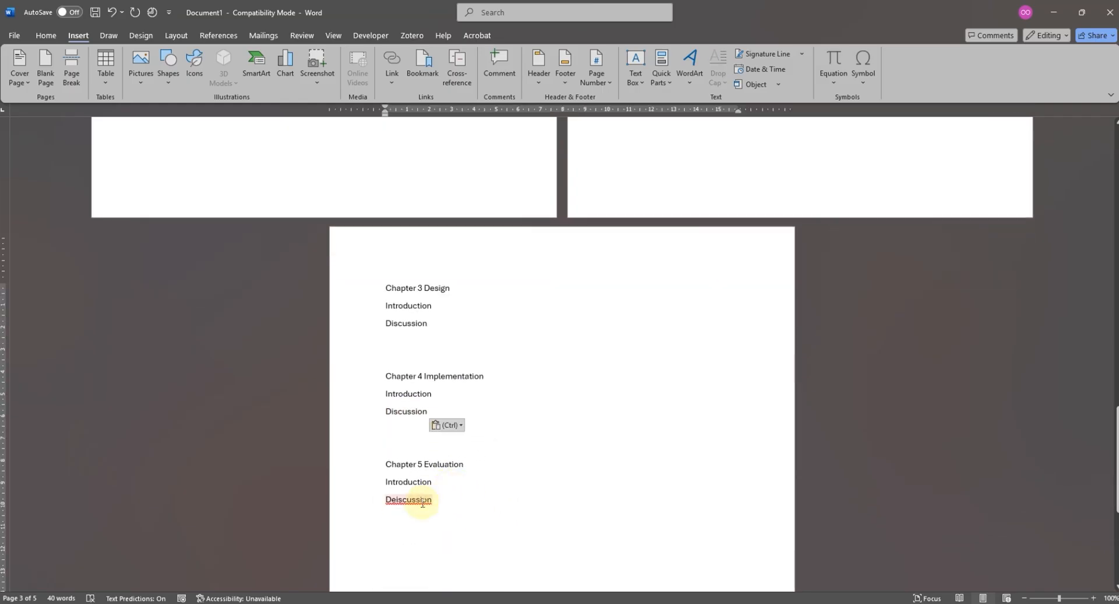
key(ctrl+v)
scroll(567, 465, up, 6)
scroll(553, 369, down, 6)
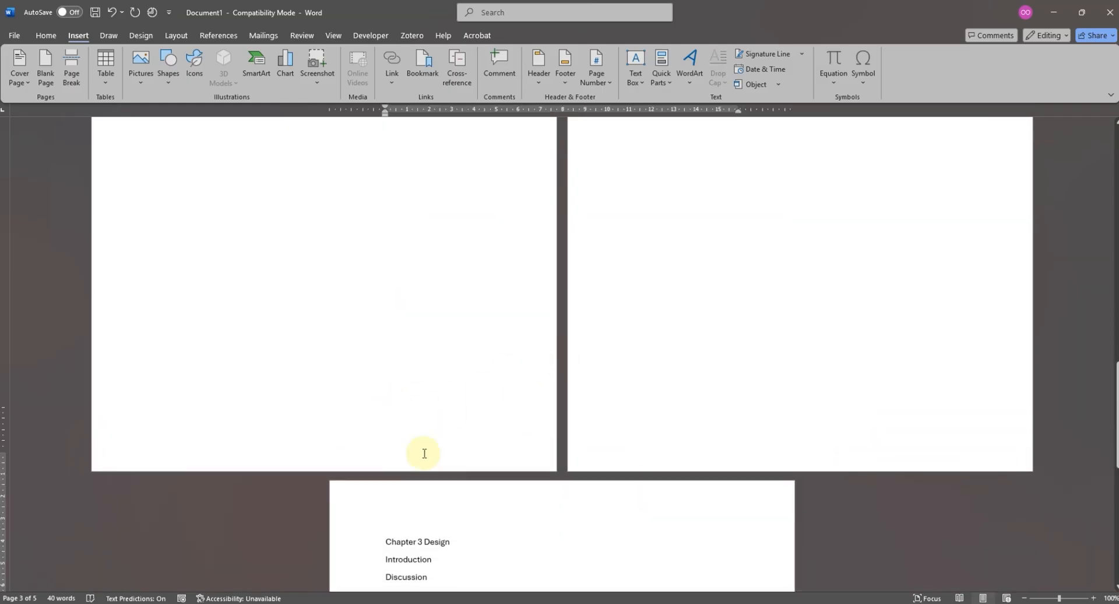
- Insert page breaks before Chapter 4 Implementation and Chapter 5 Evaluation so that each chapter starts on a new page
click(386, 349)
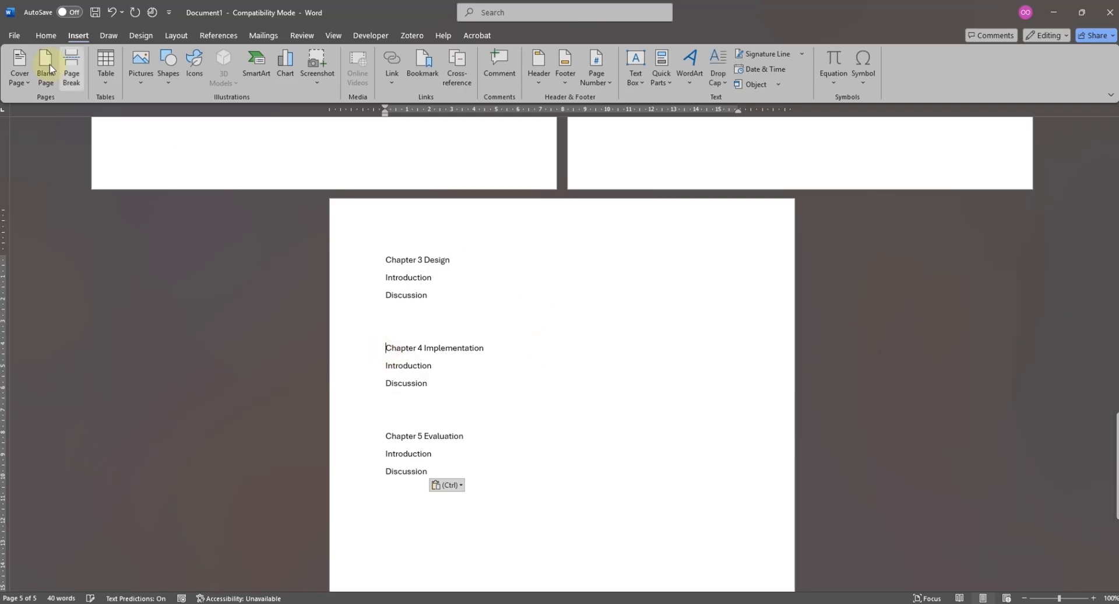
click(71, 69)
scroll(668, 280, down, 1)
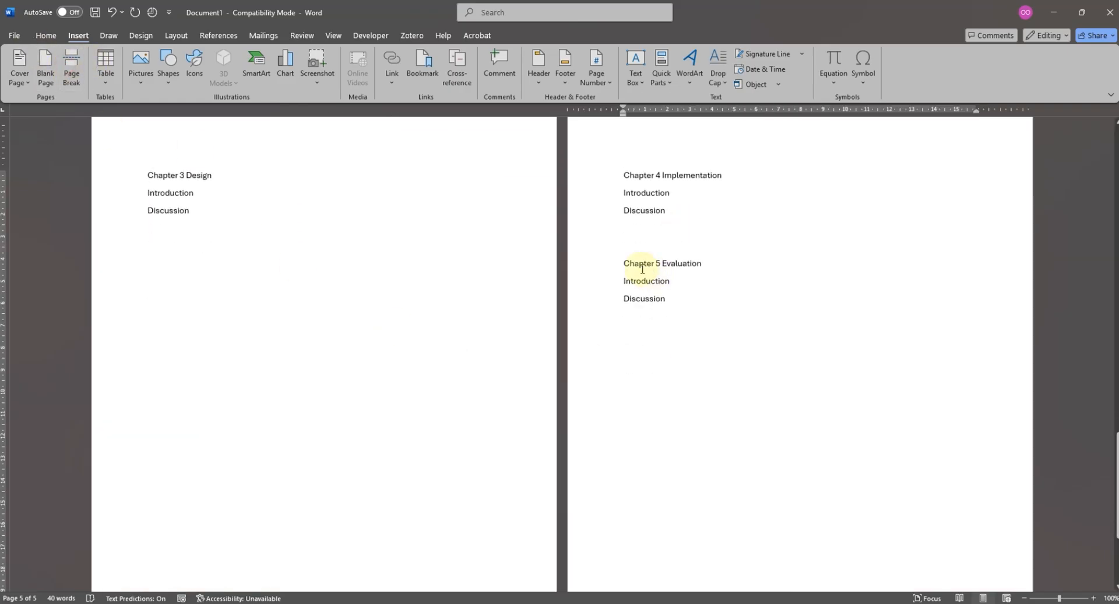
click(71, 69)
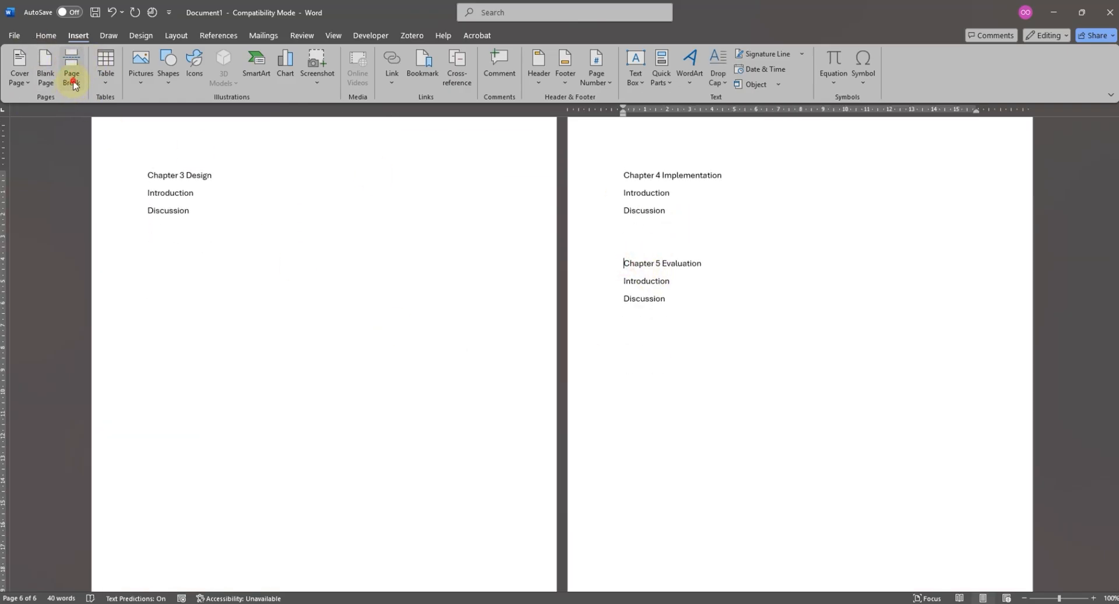
scroll(737, 351, up, 15)
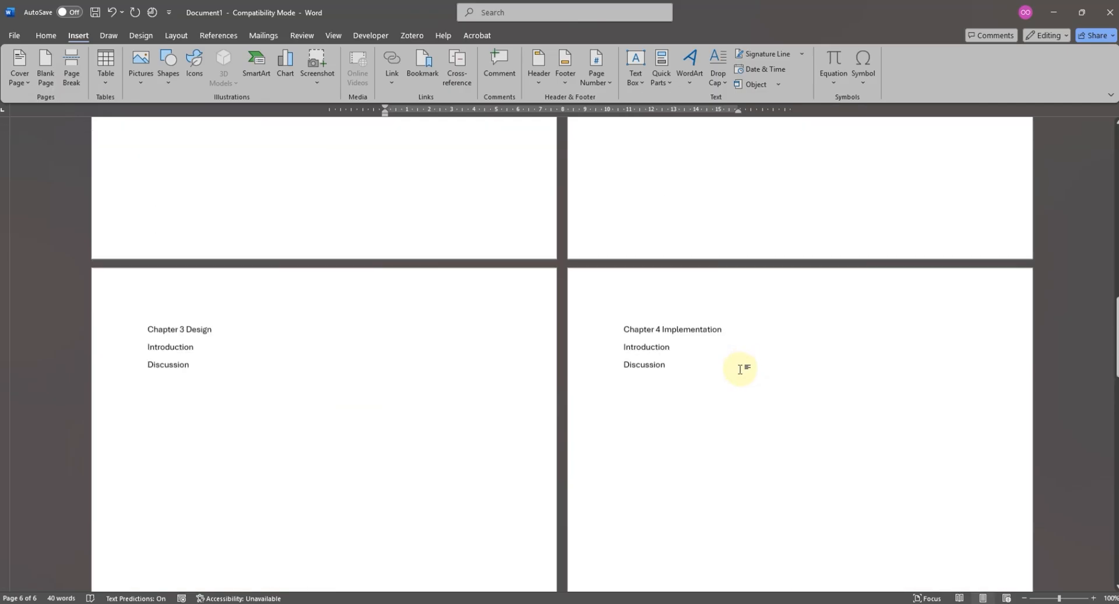
scroll(727, 384, up, 4)
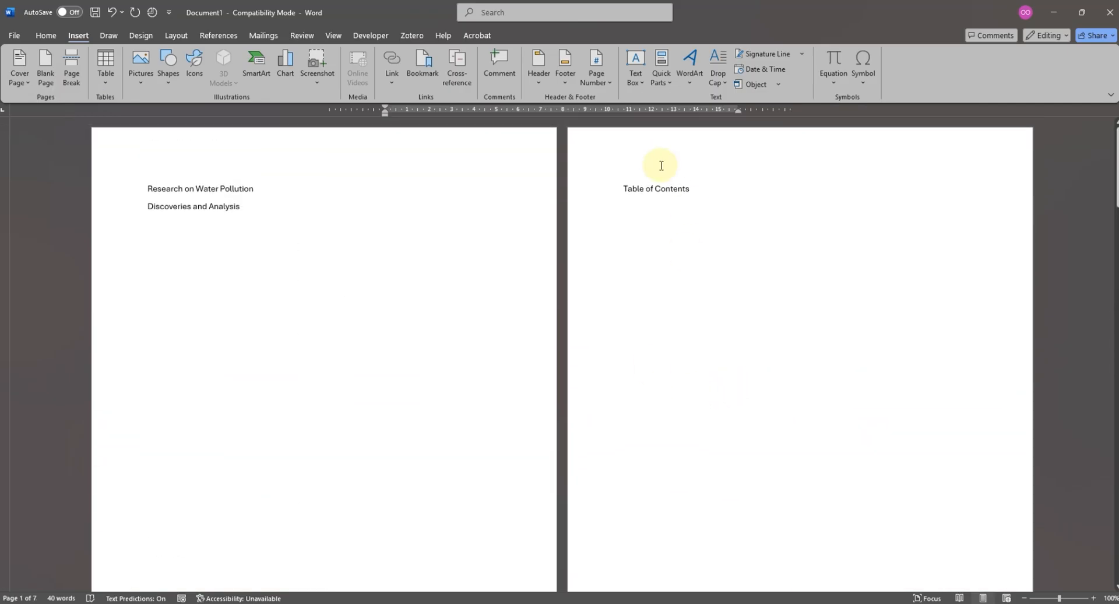
click(658, 191)
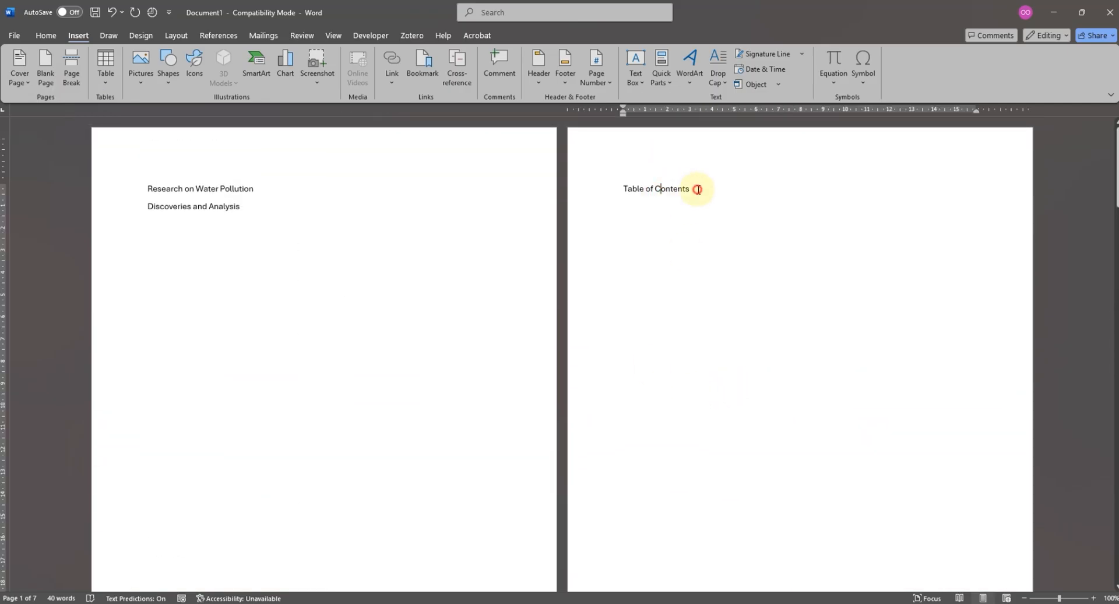
click(753, 198)
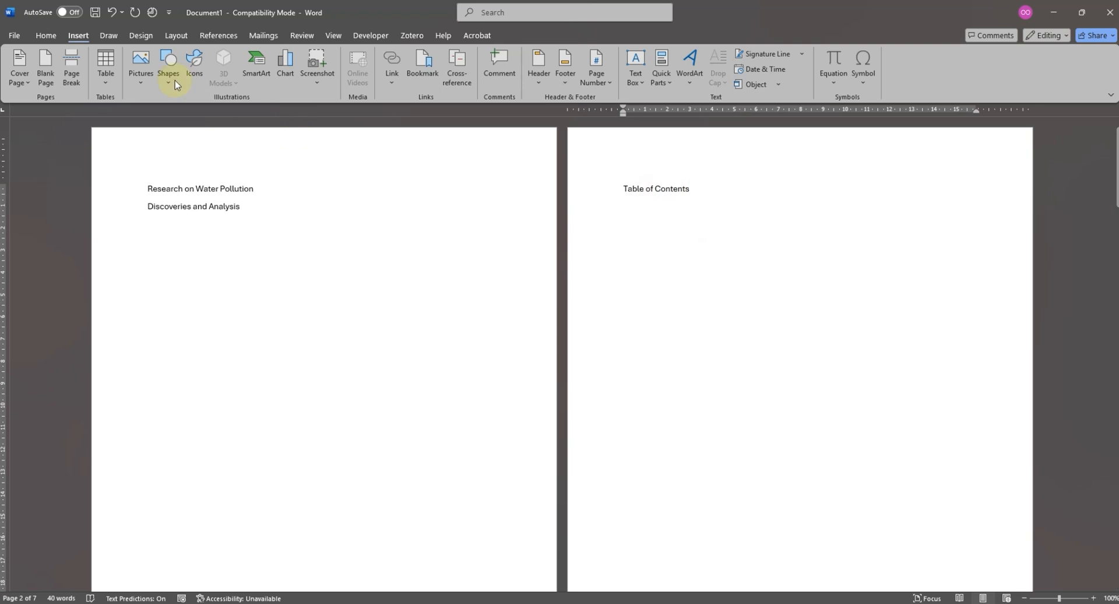
click(218, 35)
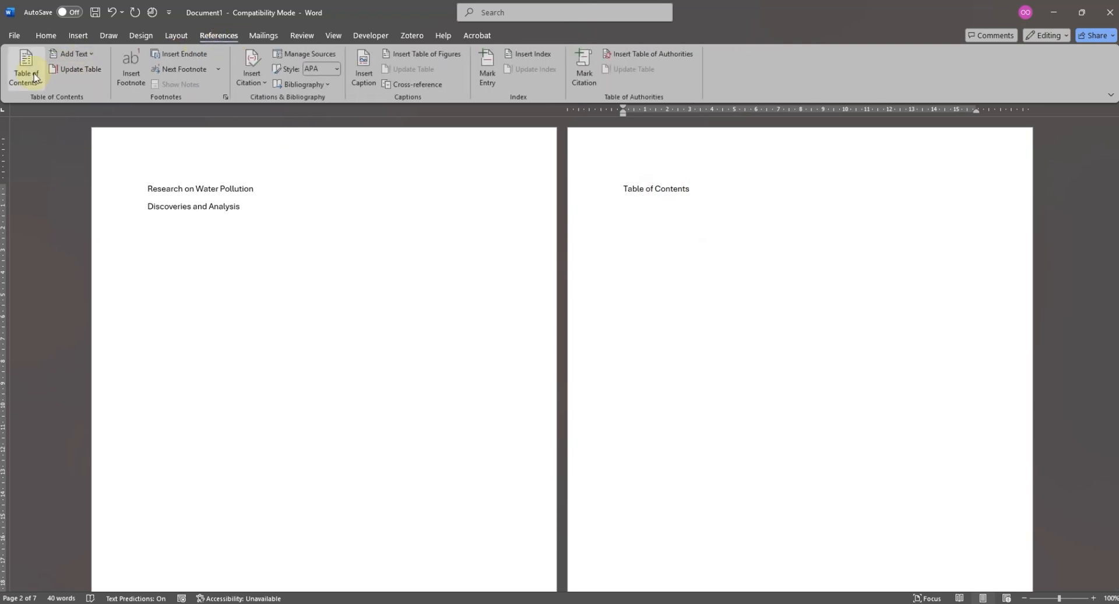
scroll(667, 225, up, 5)
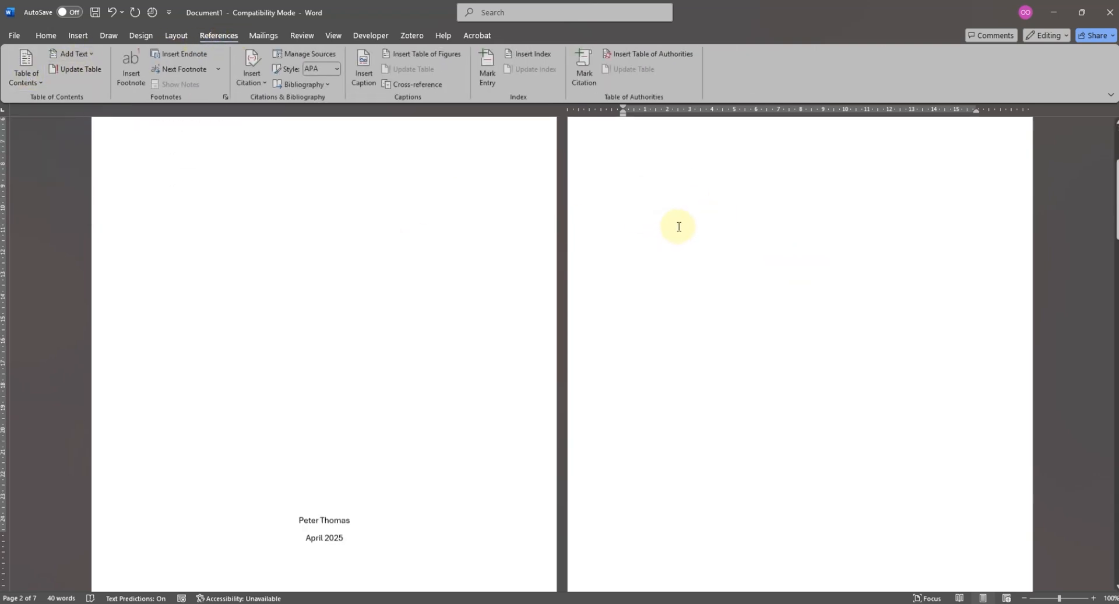
scroll(288, 453, down, 5)
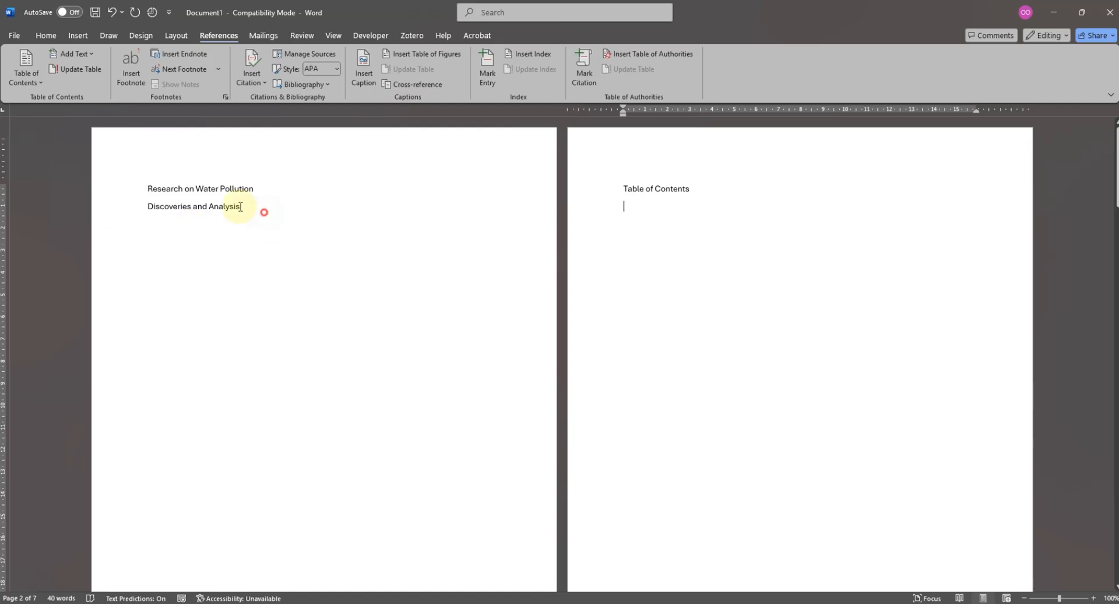
- Apply the Heading 1 style to the cover page lines "Research on Water Pollution" and "Discoveries and Analysis" and centre them
drag(240, 207, 100, 175)
click(46, 36)
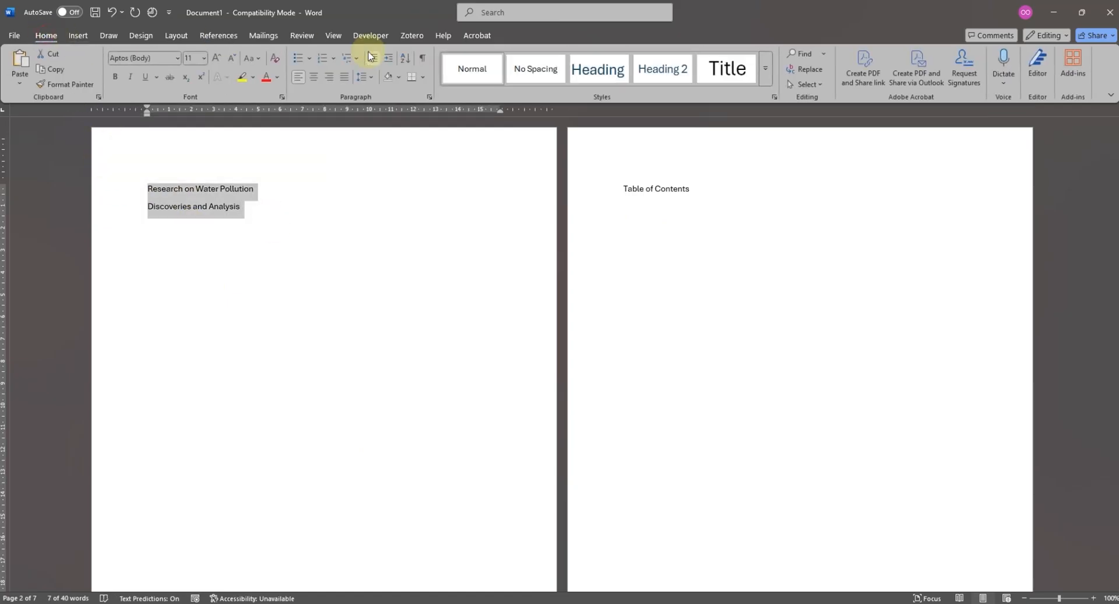
click(604, 77)
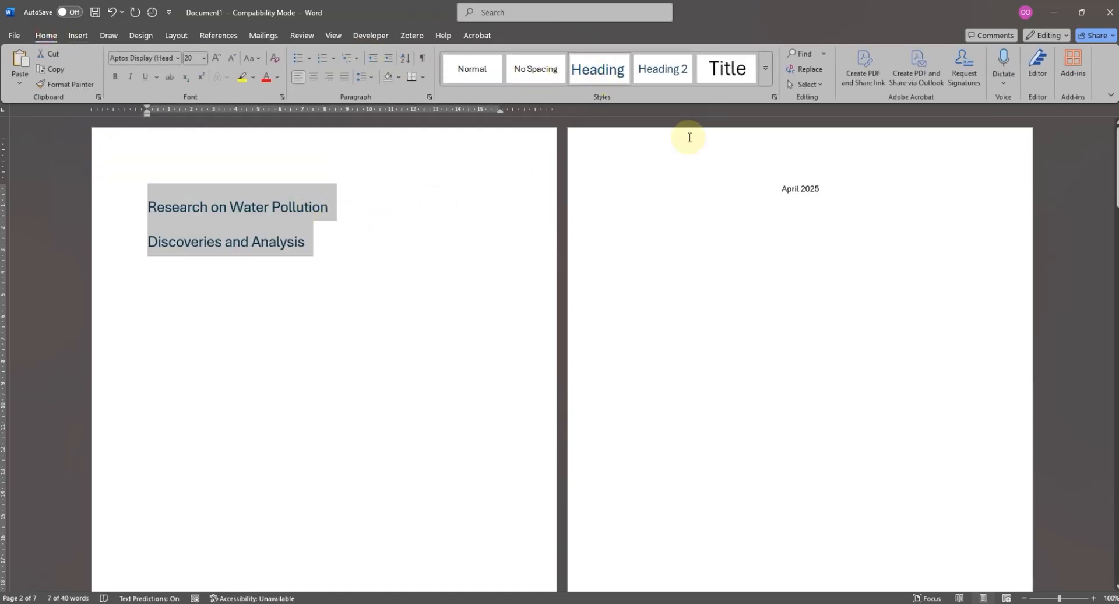
click(313, 76)
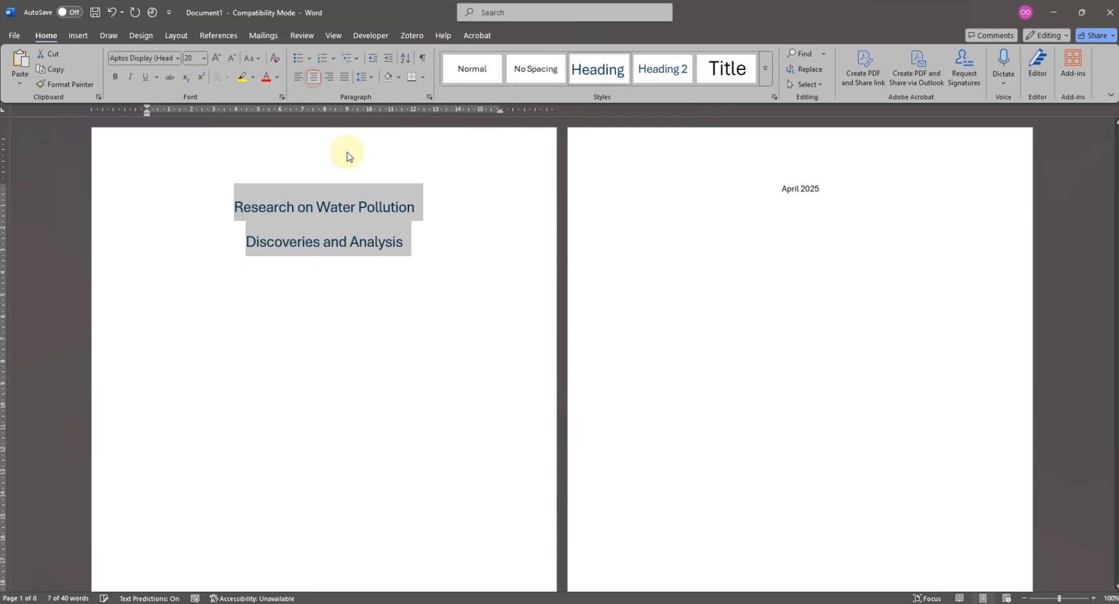
click(421, 211)
drag(408, 245, 215, 237)
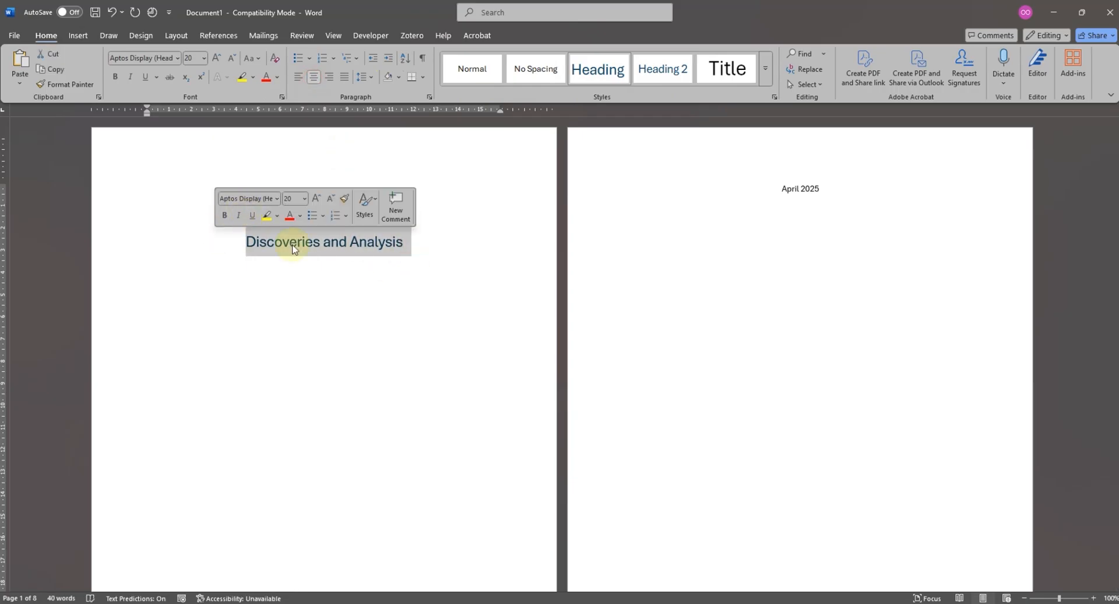
click(415, 271)
drag(420, 207, 233, 205)
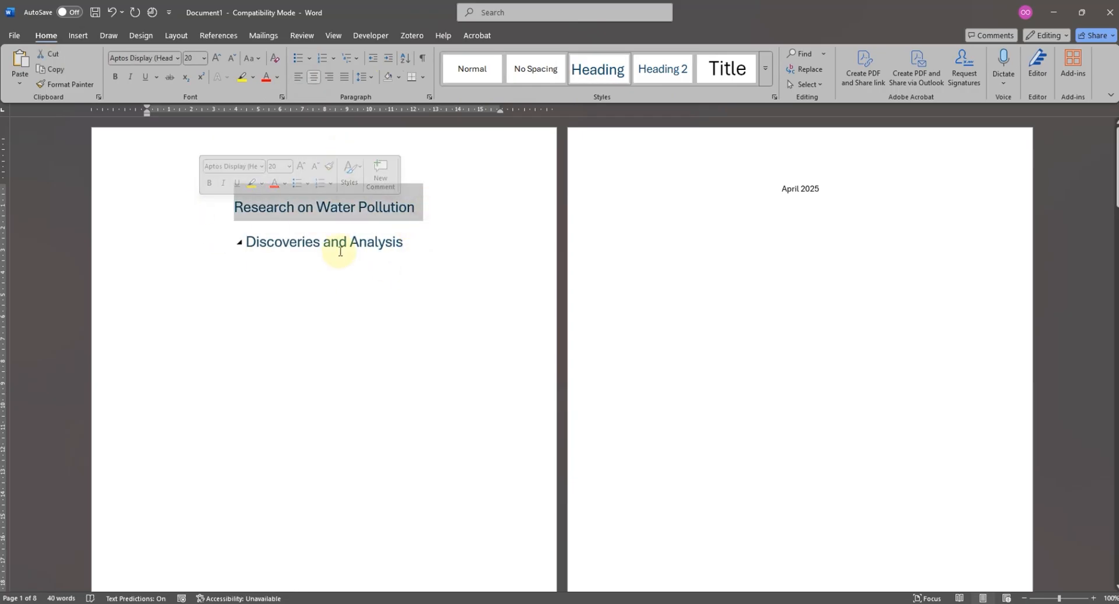
click(422, 247)
drag(417, 211, 155, 200)
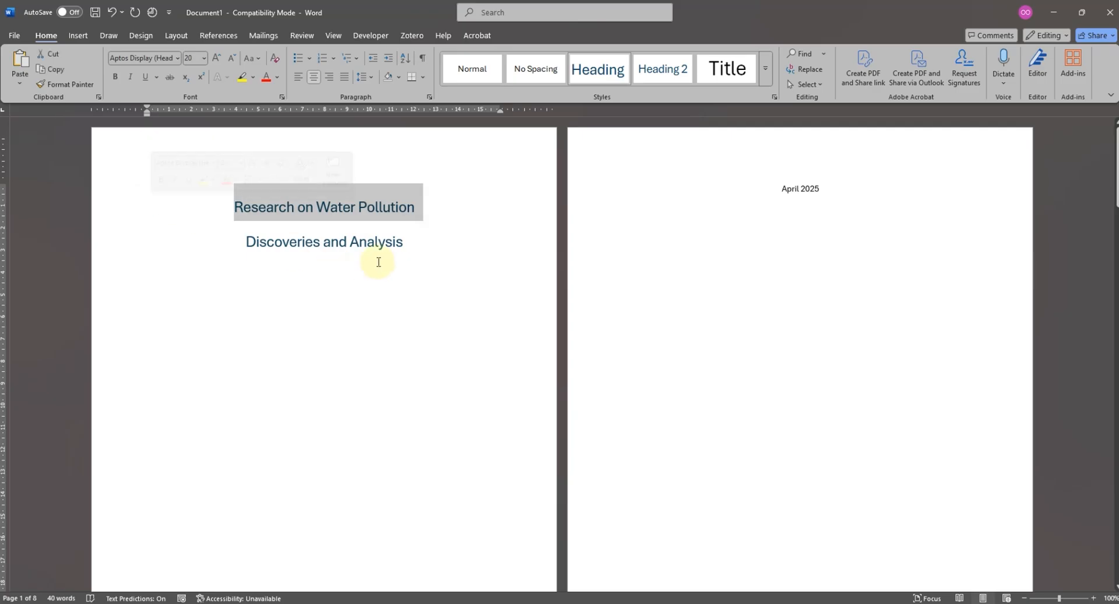
drag(414, 243, 248, 244)
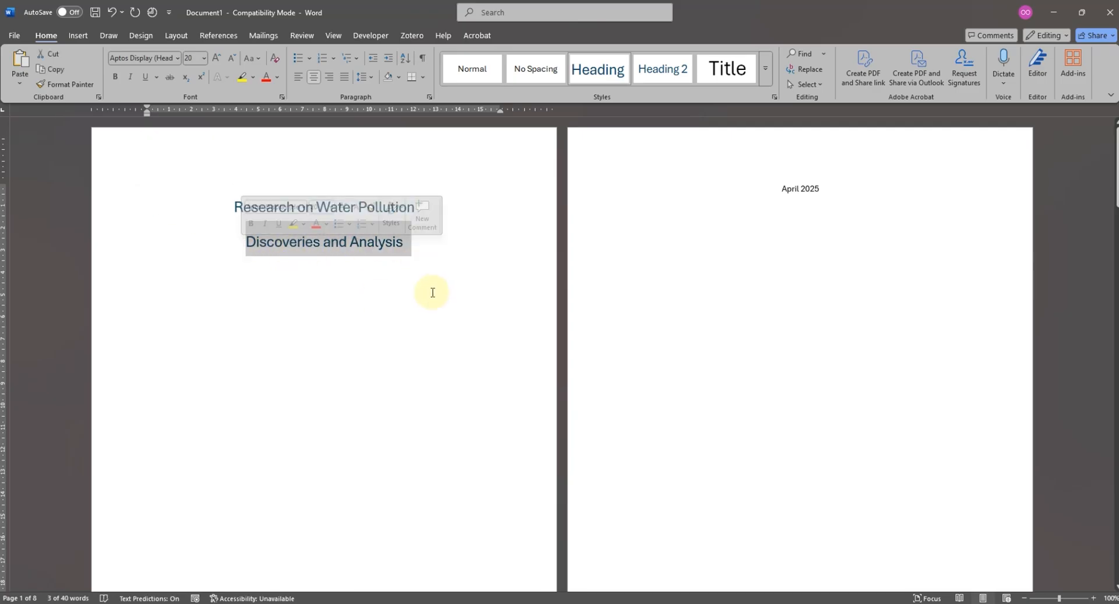
key(BackSpace)
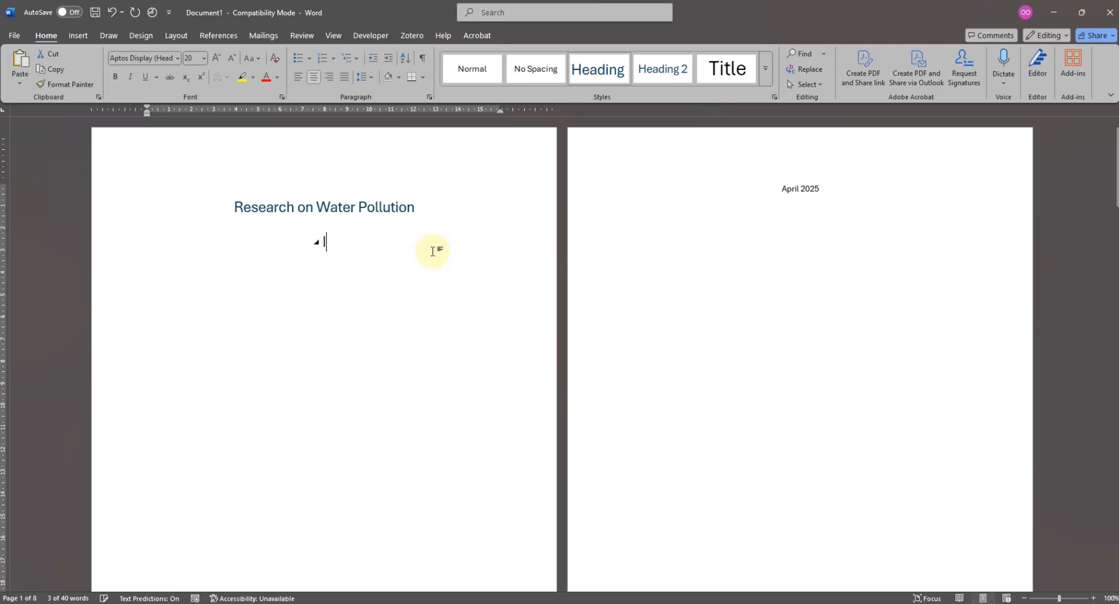
text(Implementation)
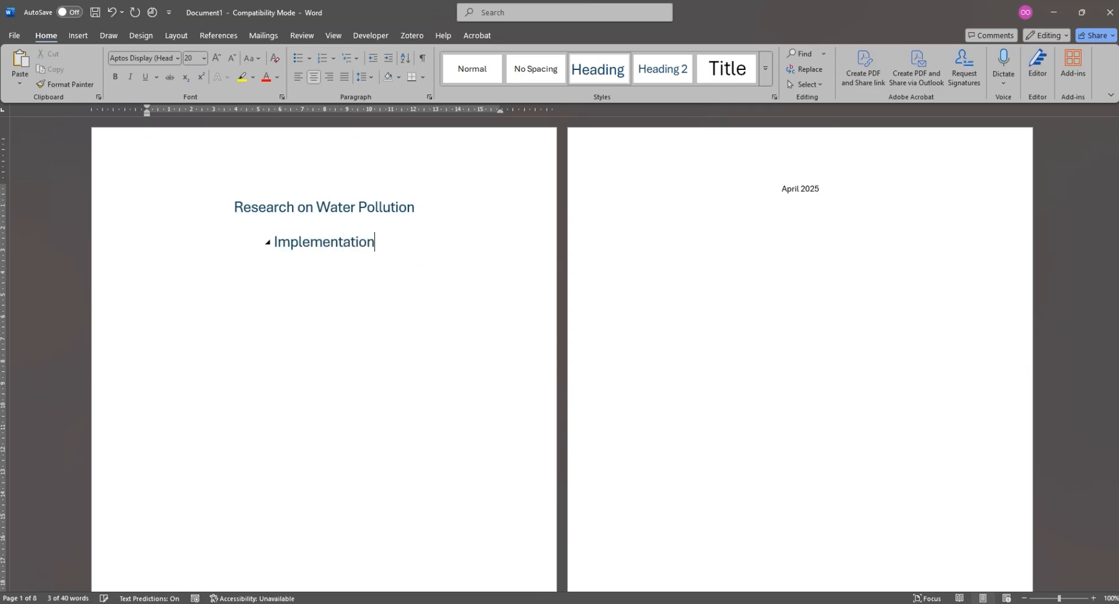
click(436, 202)
key(ctrl+z)
key(ctrl+z)
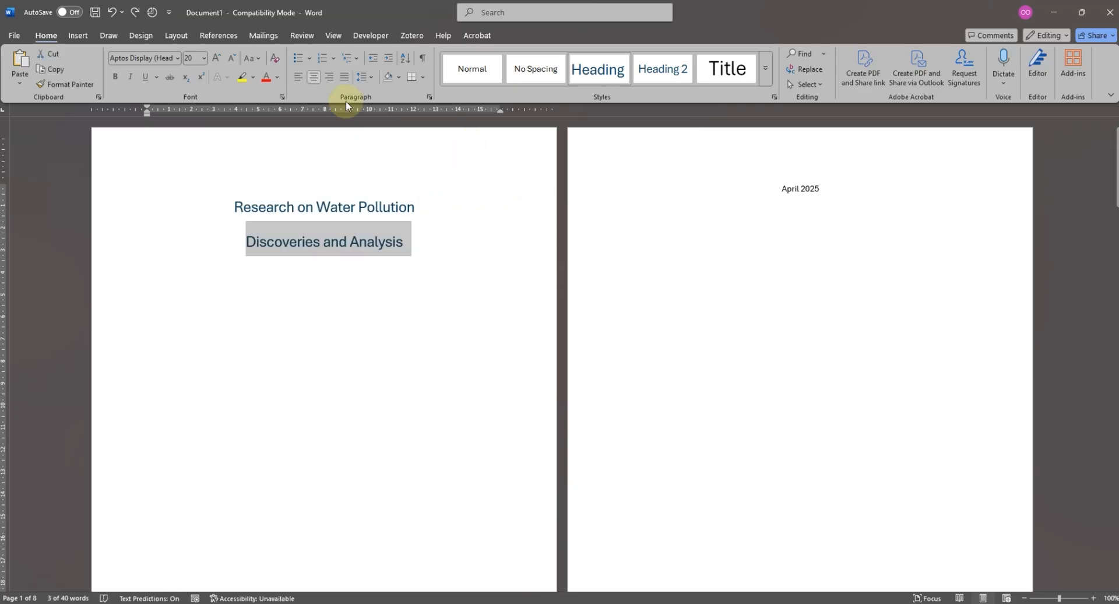
- Reduce the font size of the cover subtitle "Discoveries and Analysis" to 16
click(232, 59)
click(232, 59)
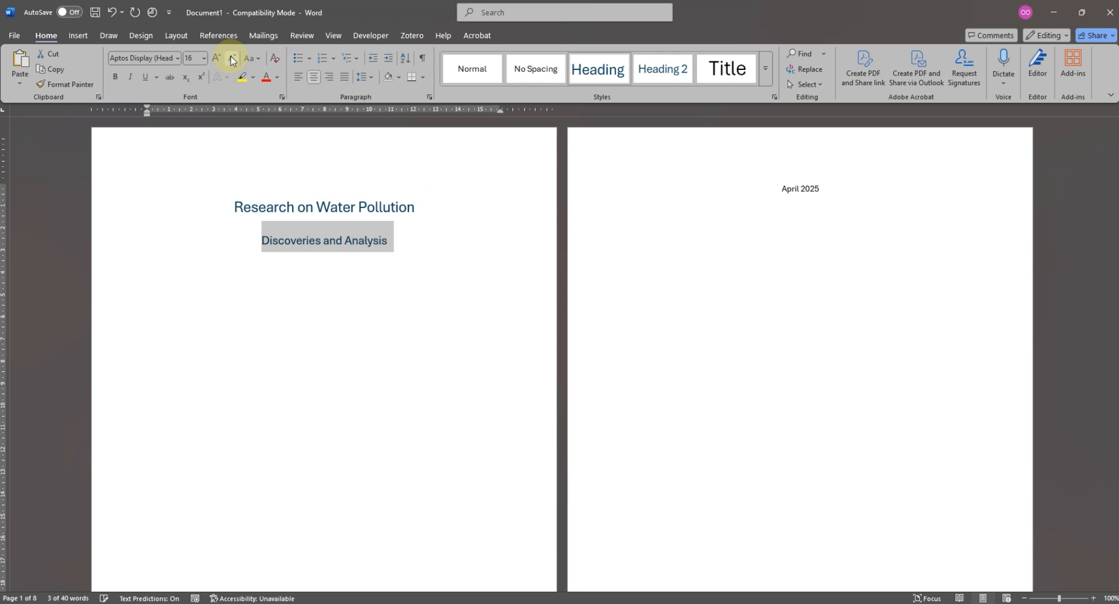
click(377, 241)
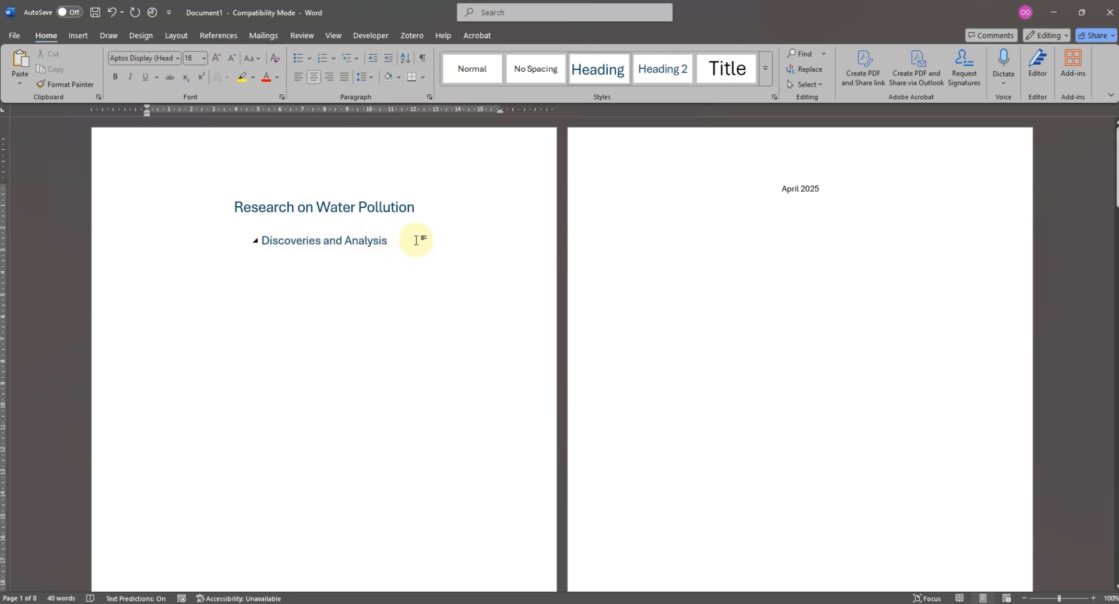
- Add the version line "V 1.0" directly below the subtitle "Discoveries and Analysis" on the cover page
click(415, 240)
key(Return)
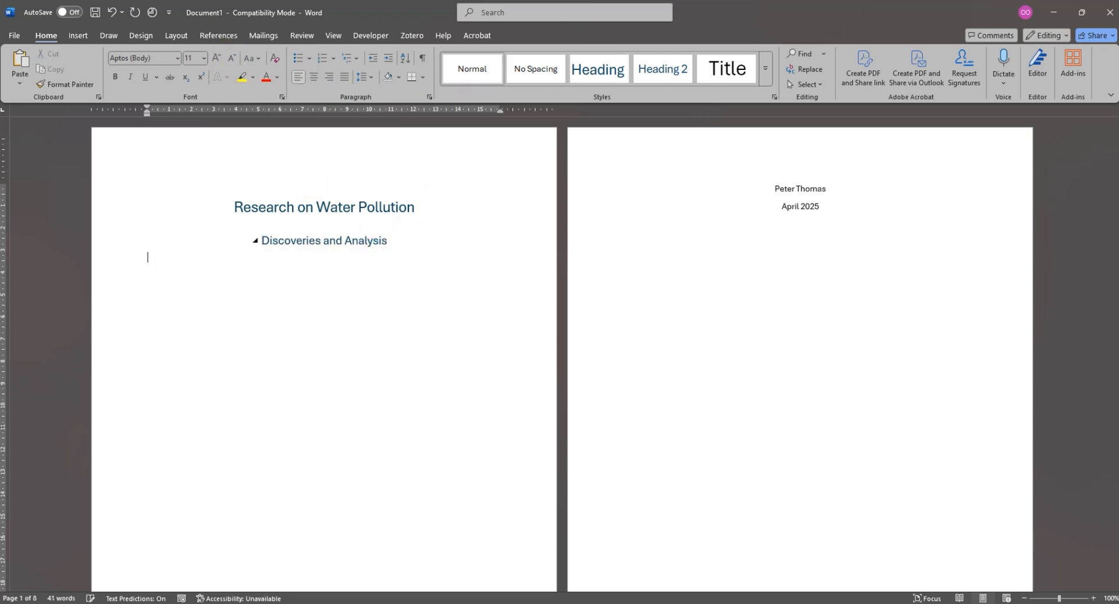
click(443, 243)
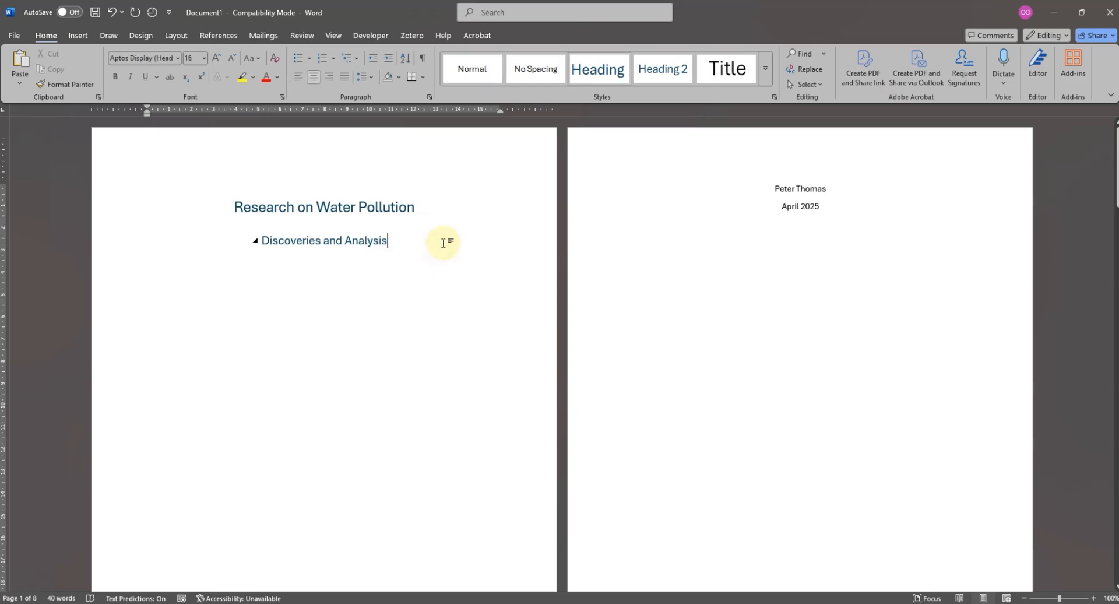
key(Return)
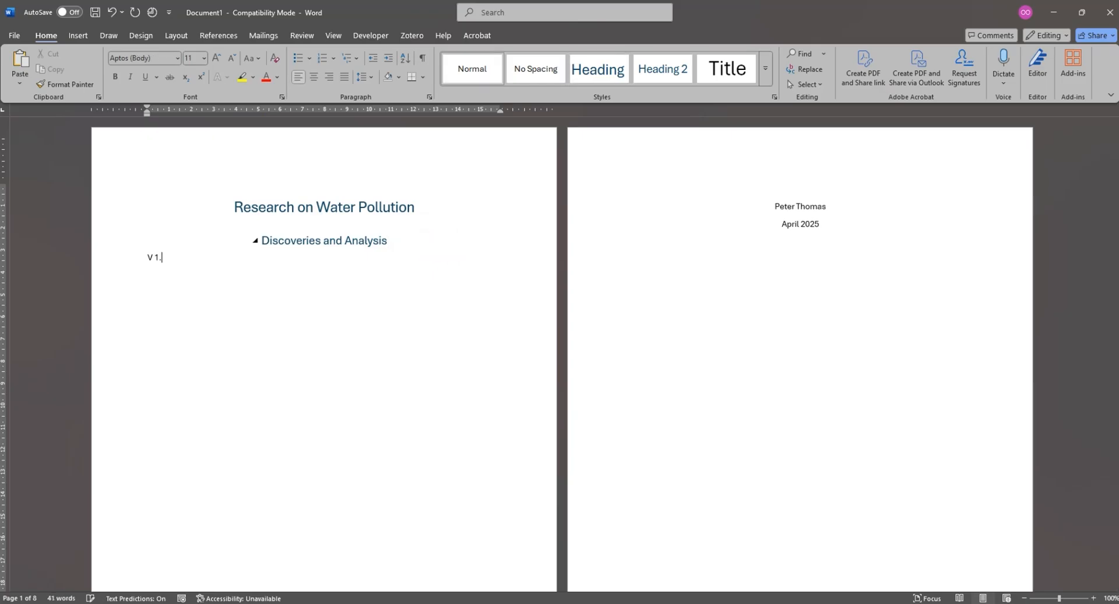
- Copy the subtitle's formatting onto the "V 1.0" line and reduce that line's font size to 11
drag(395, 241, 261, 240)
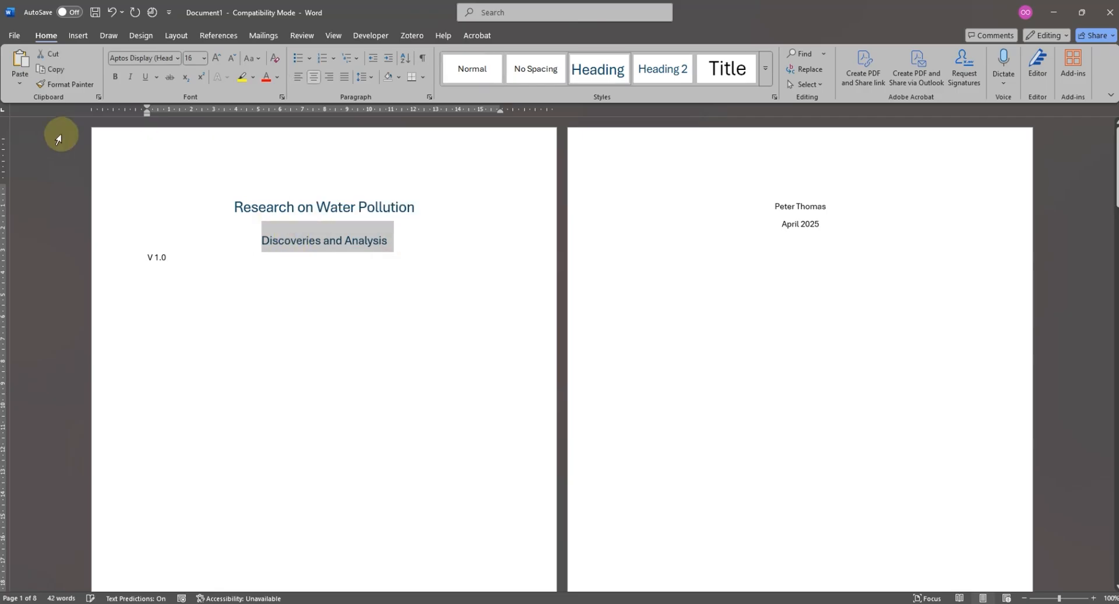
click(70, 85)
drag(193, 266, 125, 259)
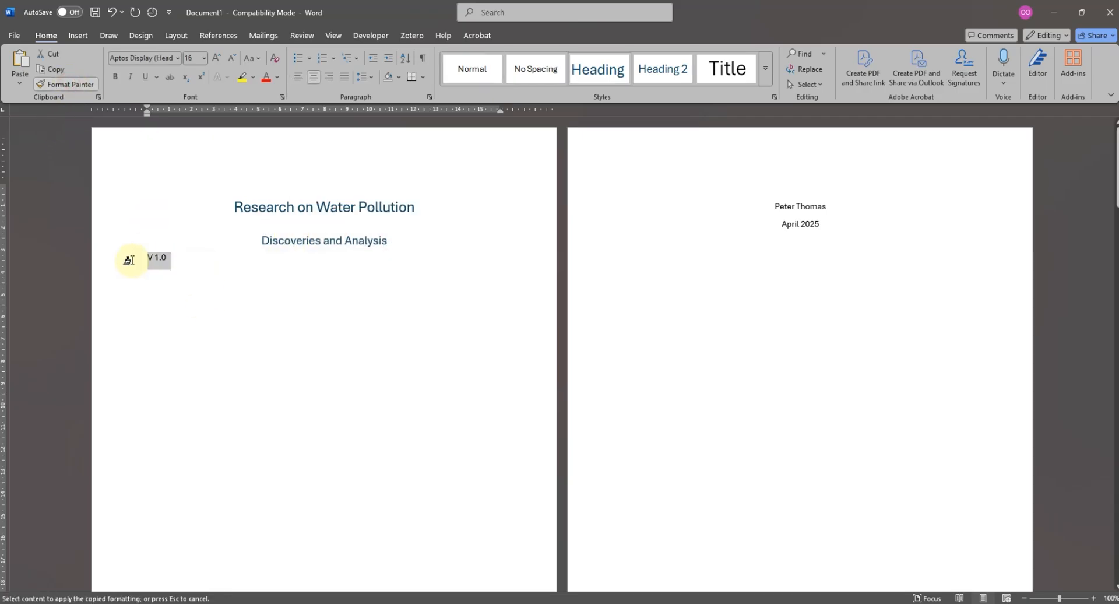
click(343, 271)
triple_click(339, 271)
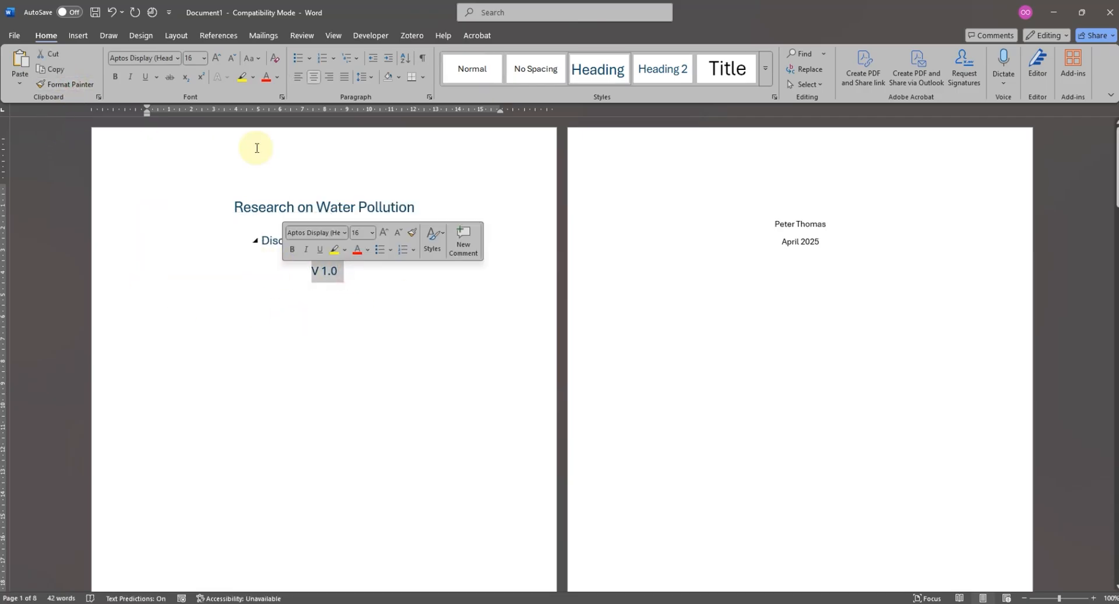
click(230, 59)
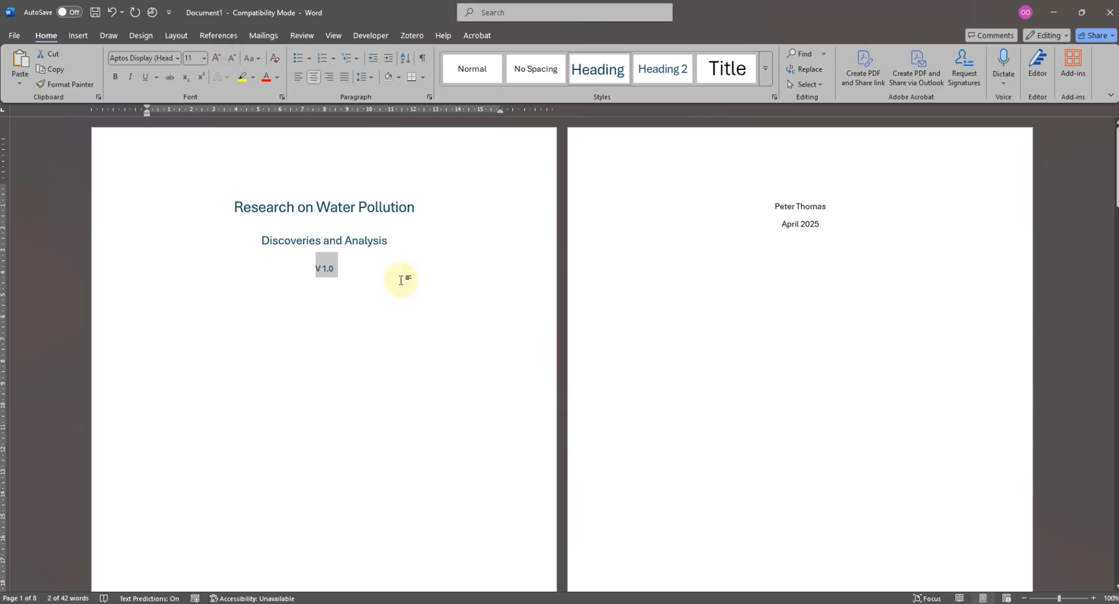
click(387, 266)
- Remove surplus blank lines below "V 1.0" so that the author's name and date fit on the cover page
scroll(391, 274, down, 5)
scroll(350, 357, down, 3)
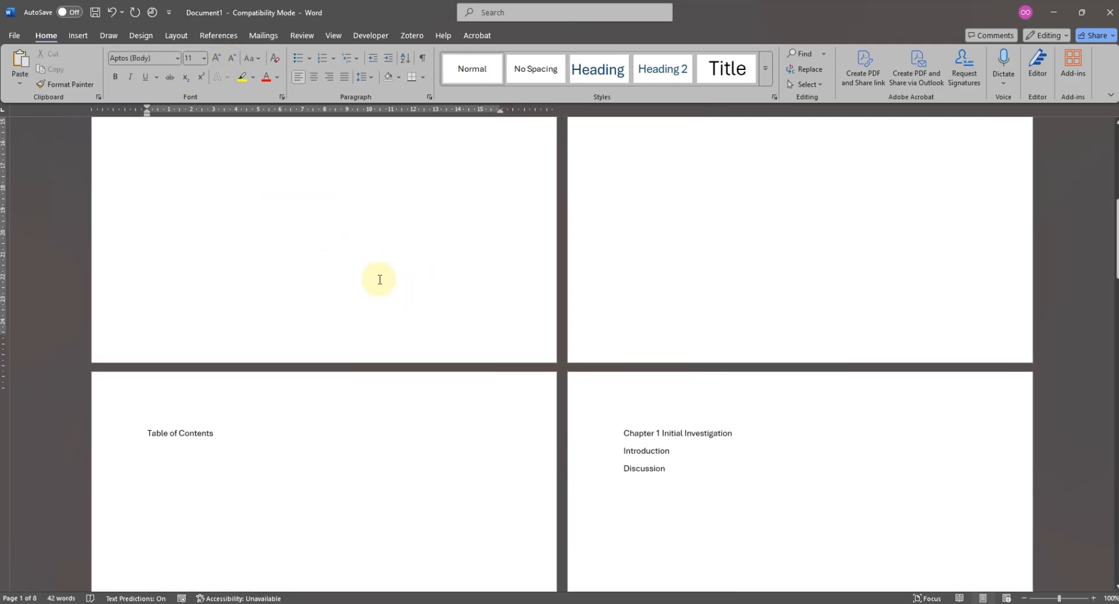
scroll(379, 280, up, 12)
scroll(365, 257, down, 5)
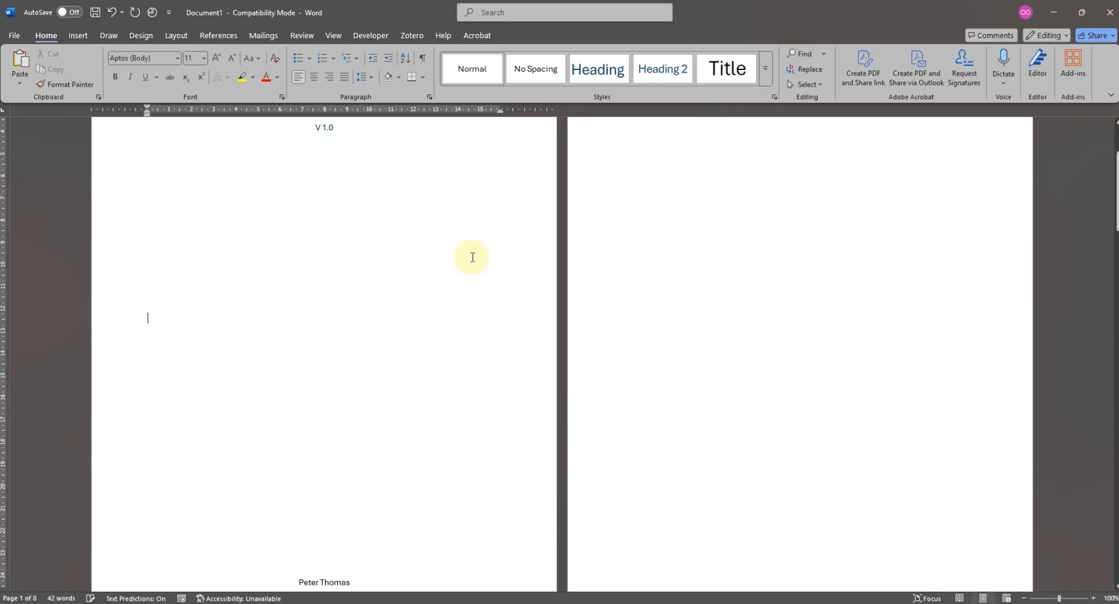
scroll(387, 337, down, 2)
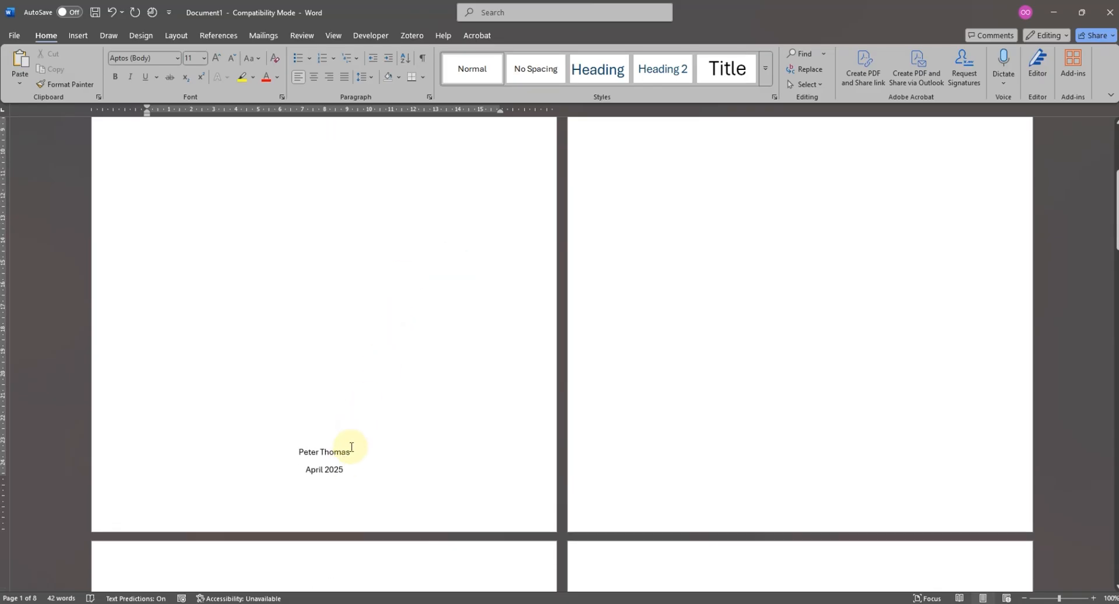
- Make the author's name and "April 2025" on the cover page bold and one font size smaller
drag(358, 455, 282, 453)
drag(354, 473, 281, 456)
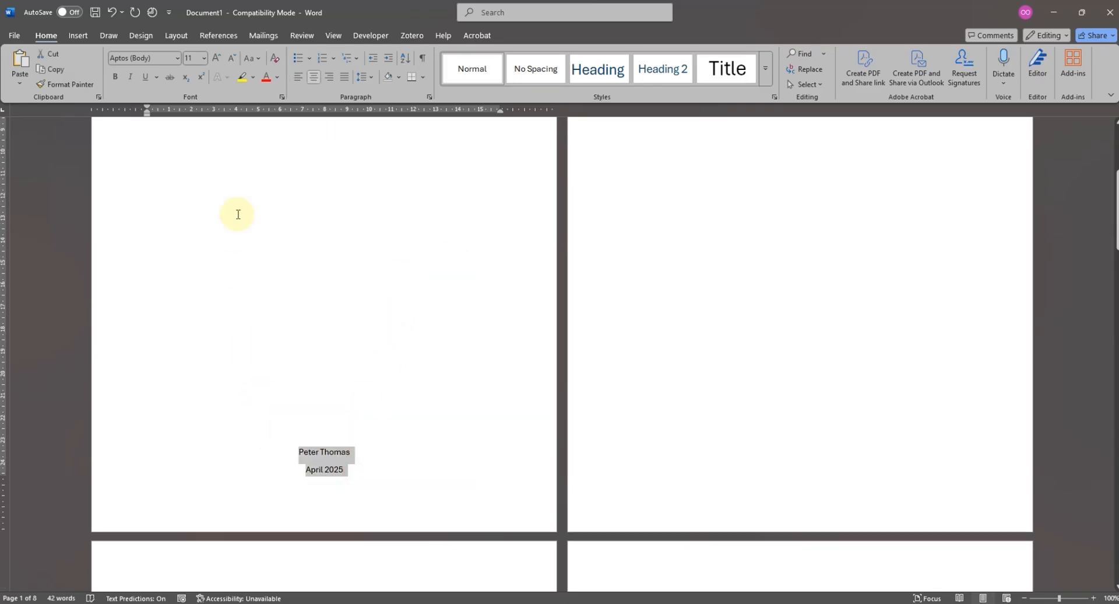
click(116, 78)
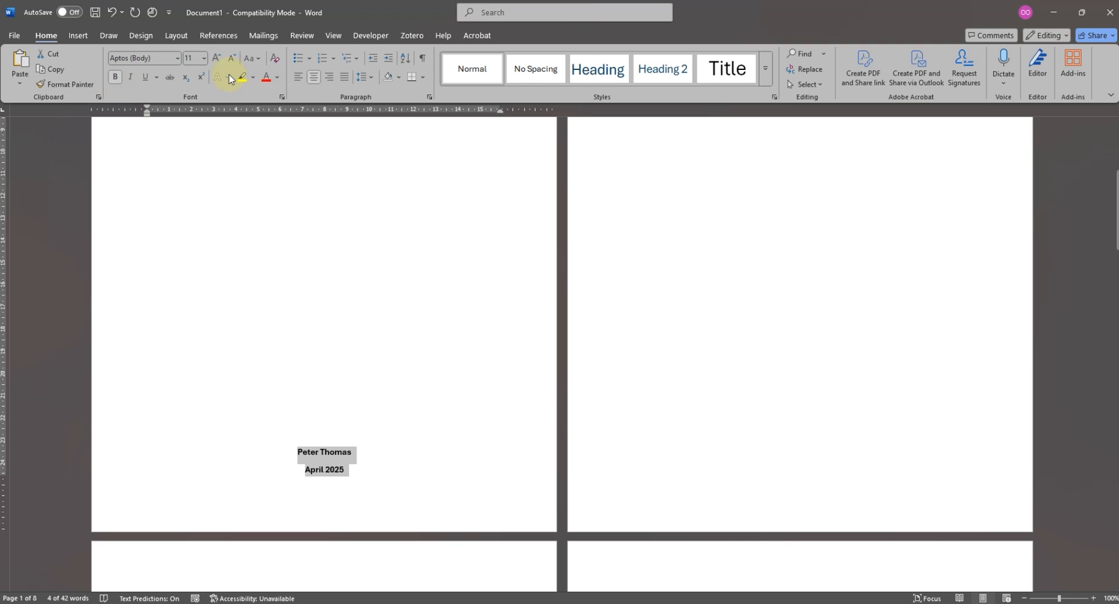
click(232, 60)
click(427, 428)
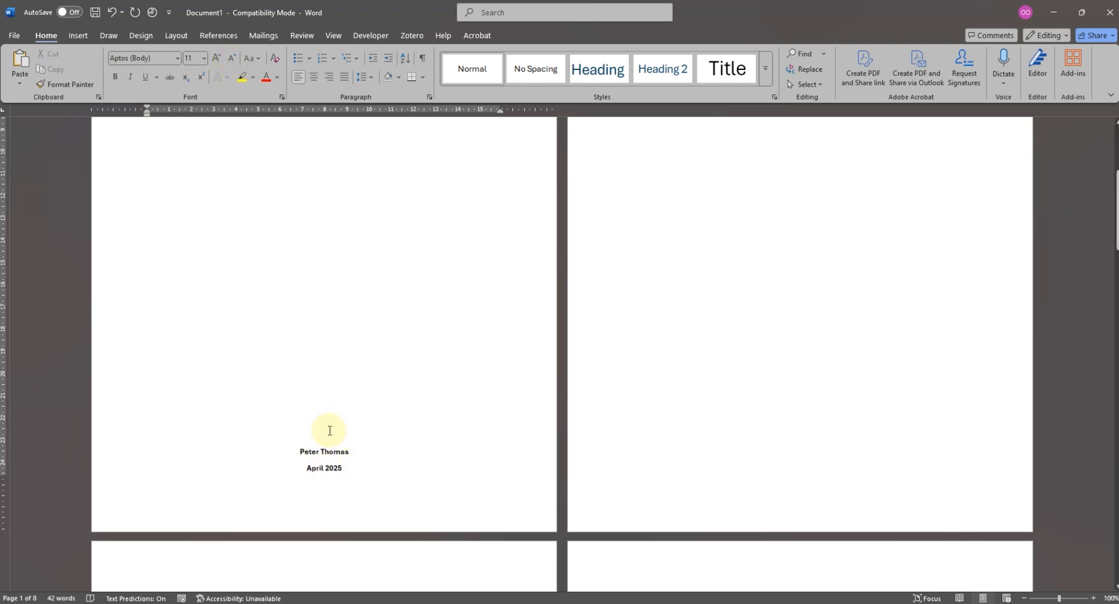
- Add the line "Table of Contents" on the second page and insert the Automatic Table 1 contents table below it
scroll(382, 457, up, 5)
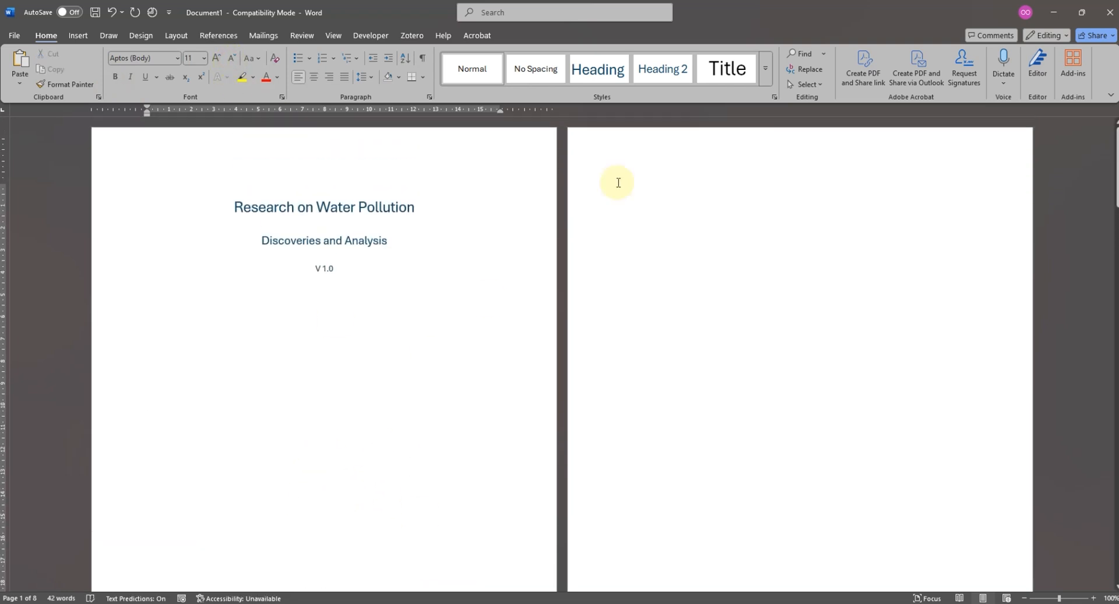
click(638, 193)
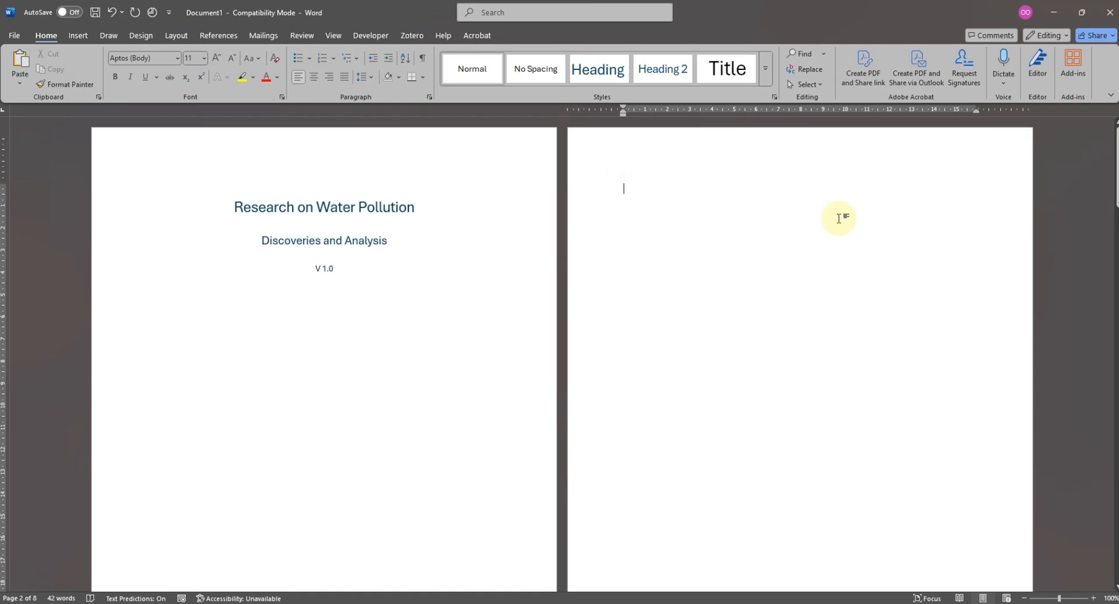
key(Delete)
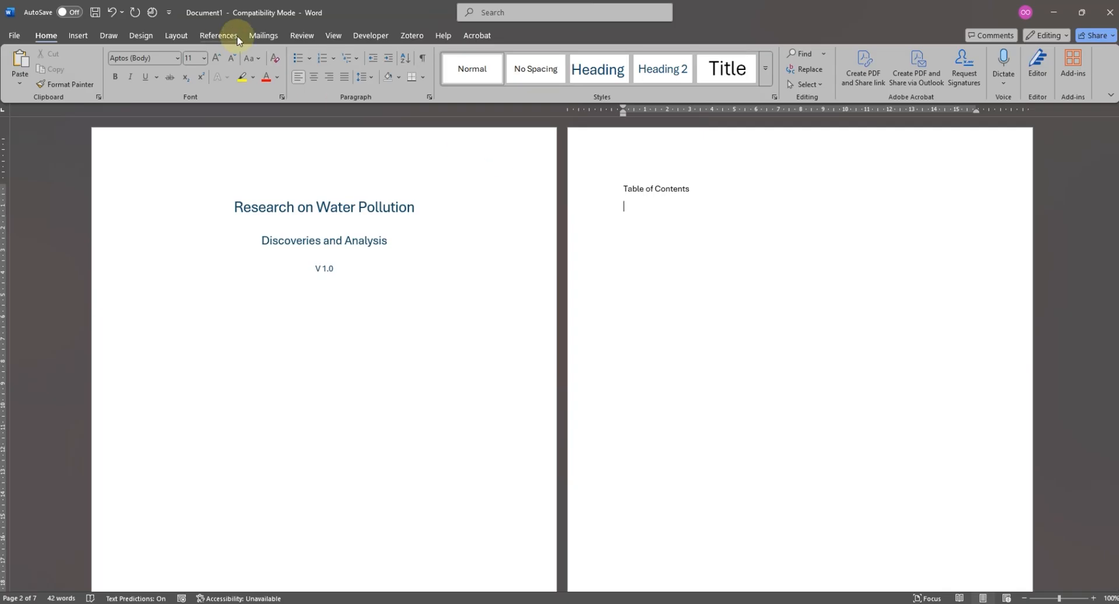
click(218, 35)
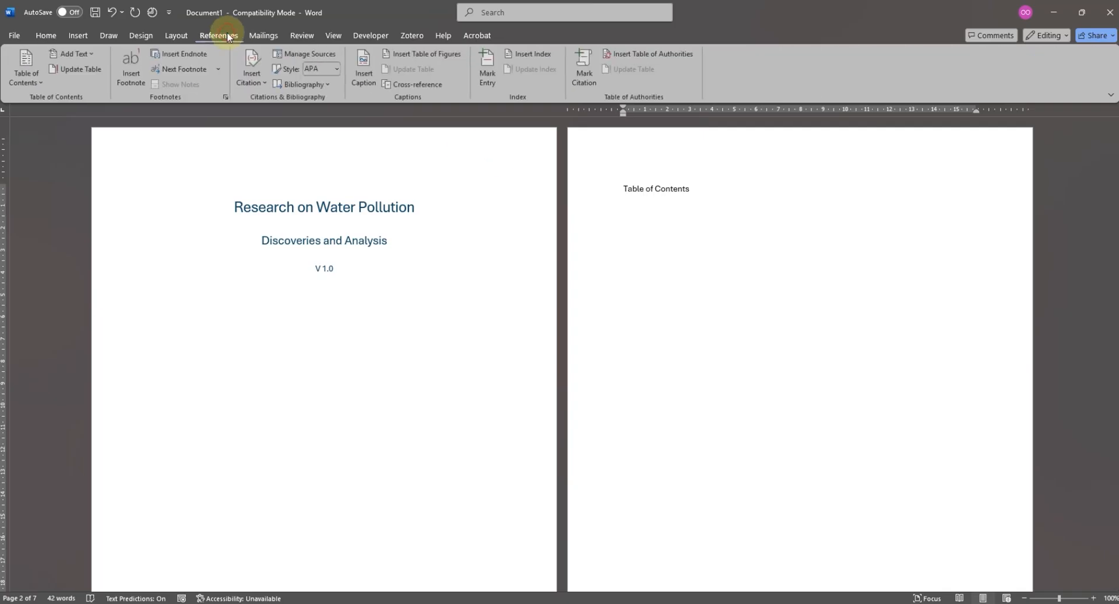
click(33, 78)
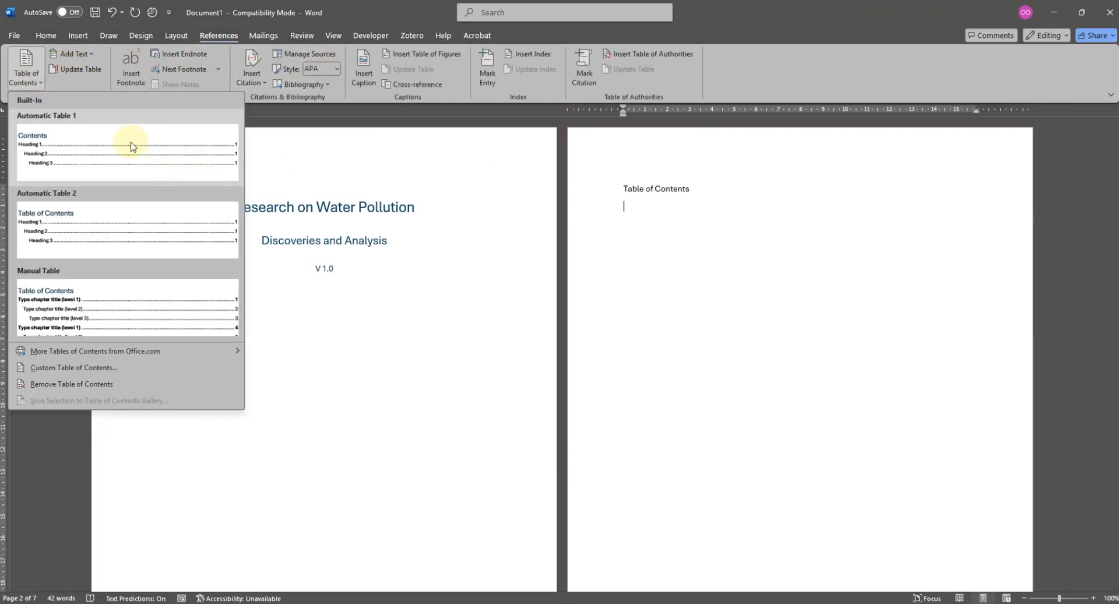
click(132, 147)
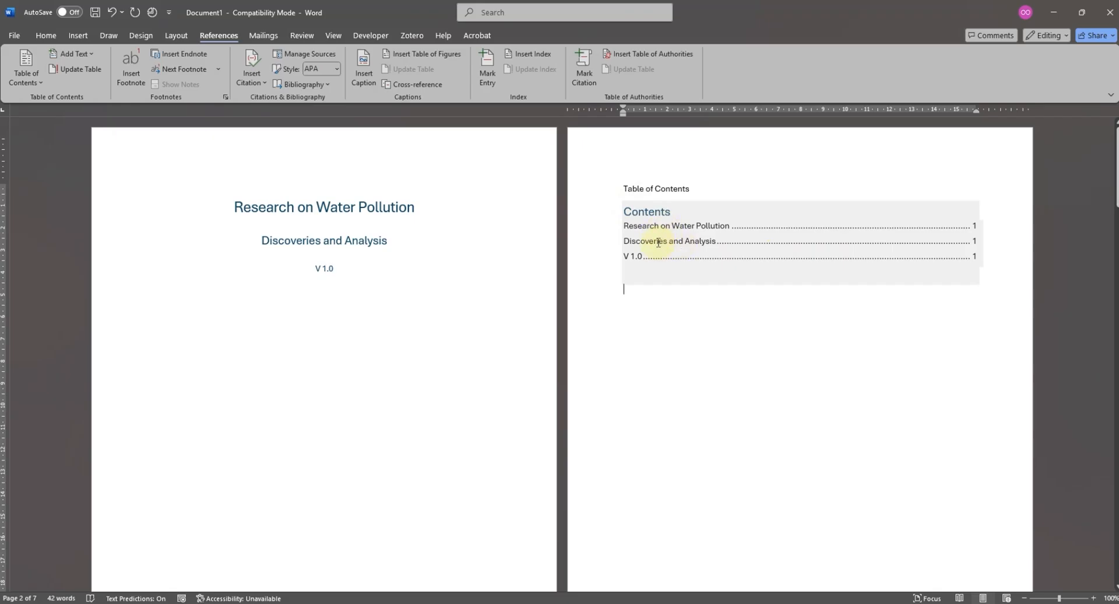
- Change the contents table's heading to "Table of Contents" and delete the plain-text line of the same wording above it
click(627, 213)
text(Table of)
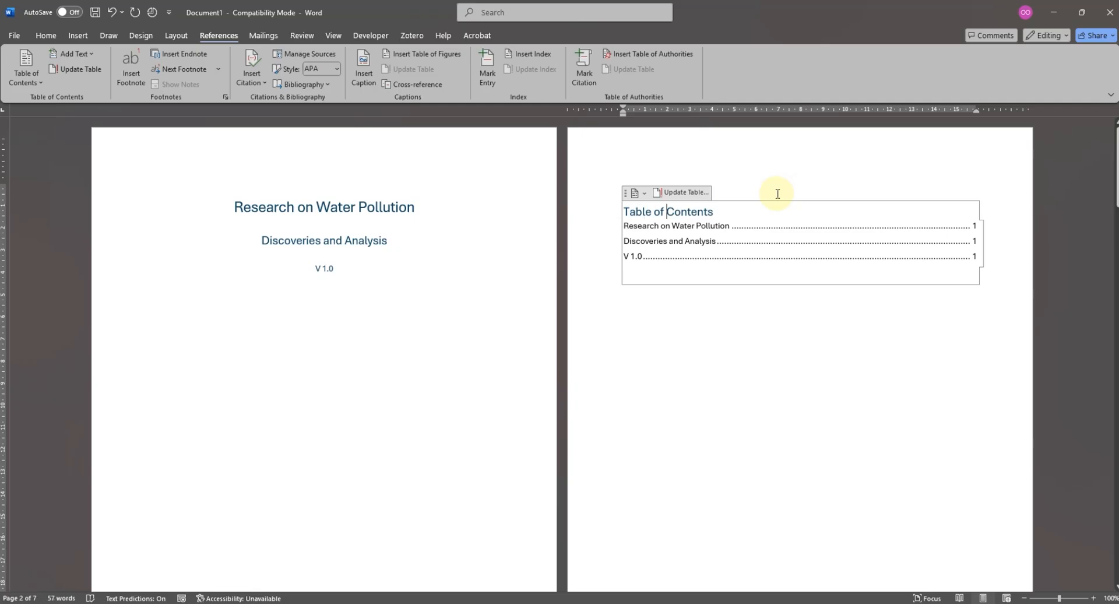
click(724, 192)
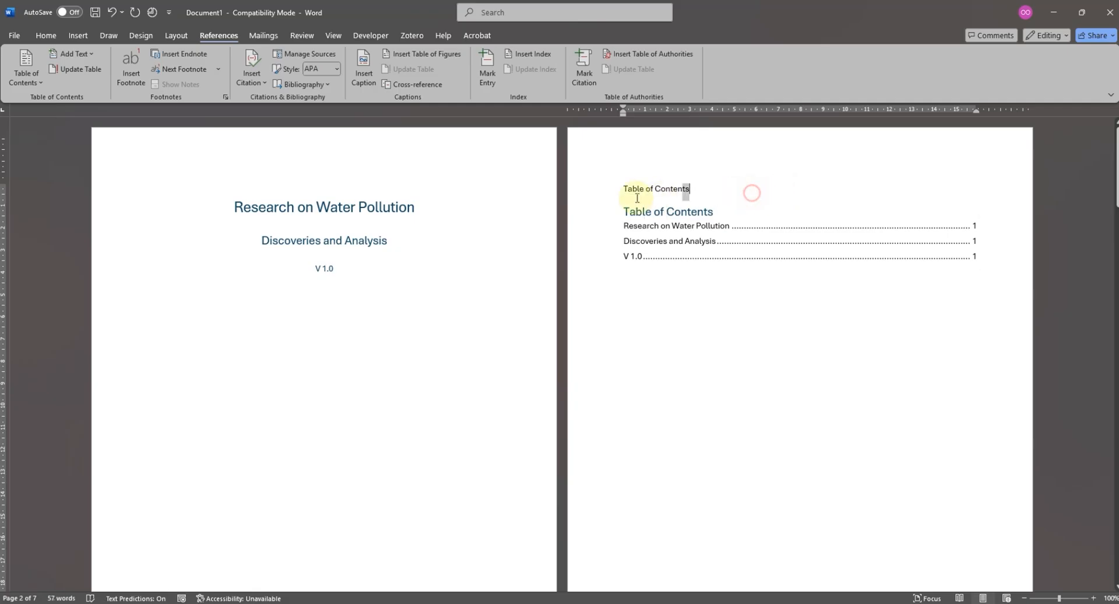
click(569, 200)
key(Delete)
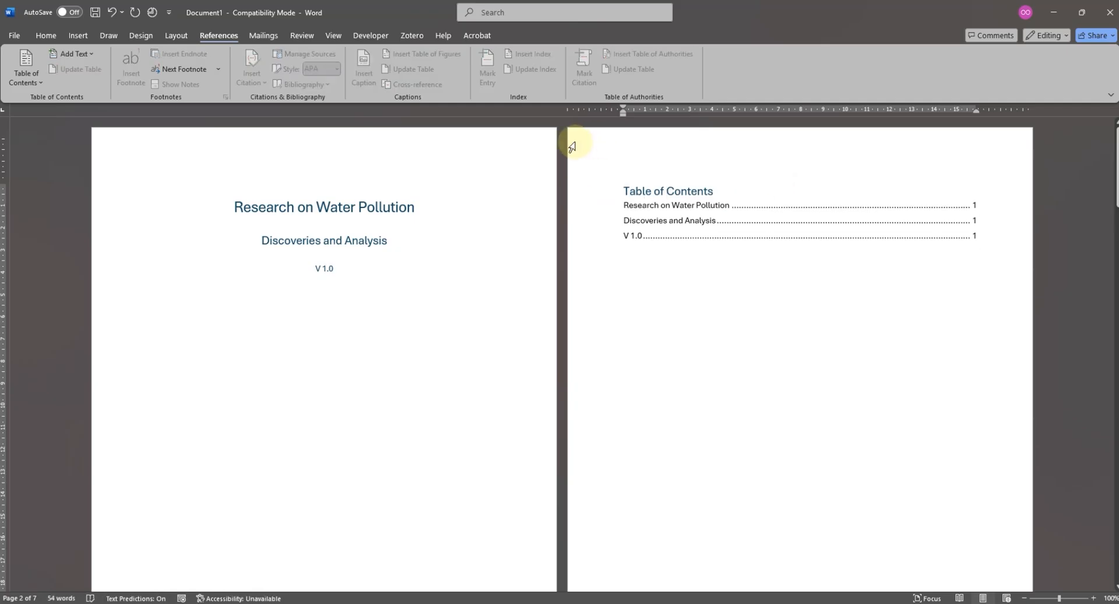
- Apply the Normal style to the cover page's title, subtitle and version line, and centre all three
drag(339, 271, 233, 201)
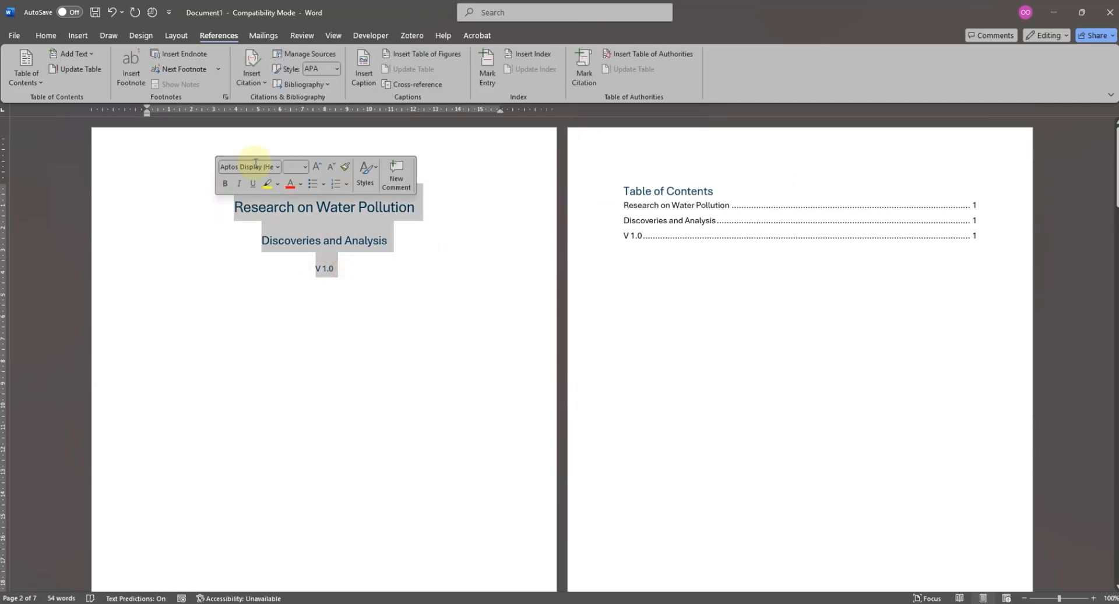
click(46, 35)
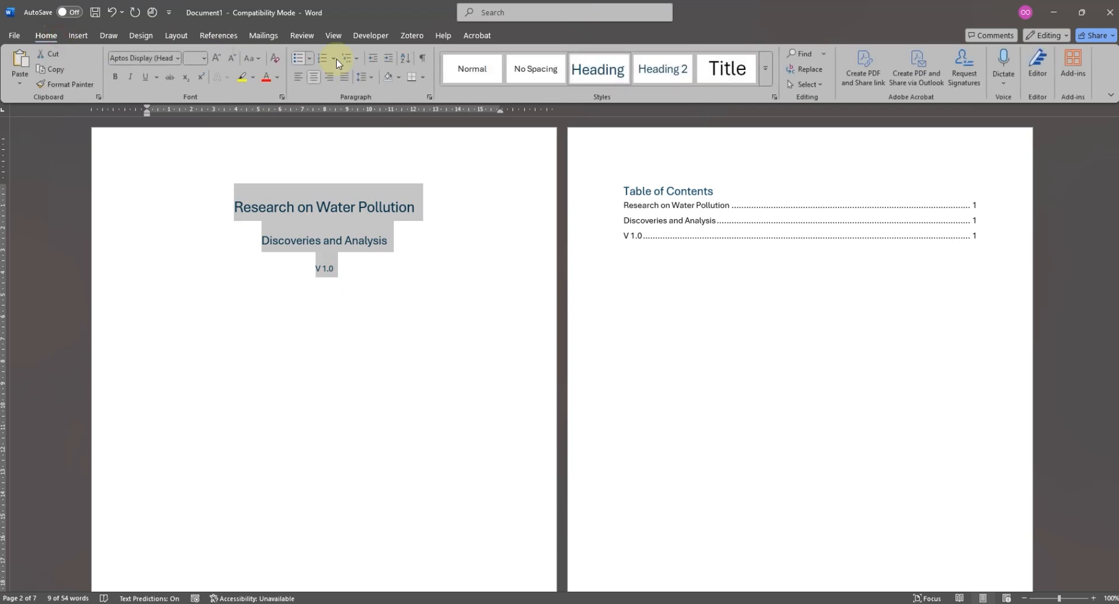
click(486, 70)
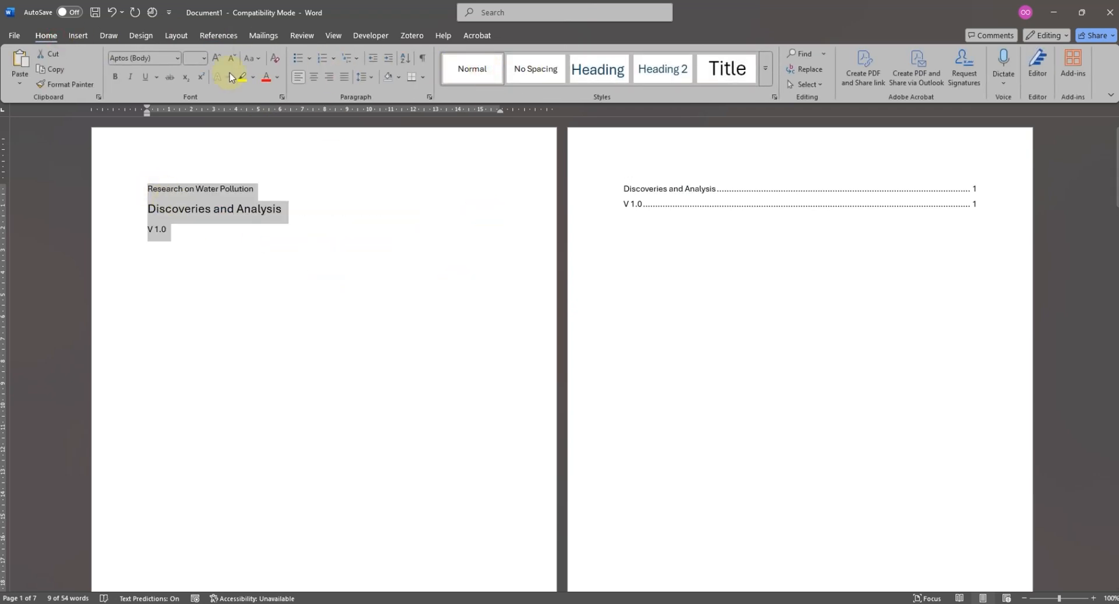
click(316, 77)
- Enlarge the cover title "Research on Water Pollution" to font size 24
drag(386, 188, 240, 182)
click(215, 59)
click(216, 59)
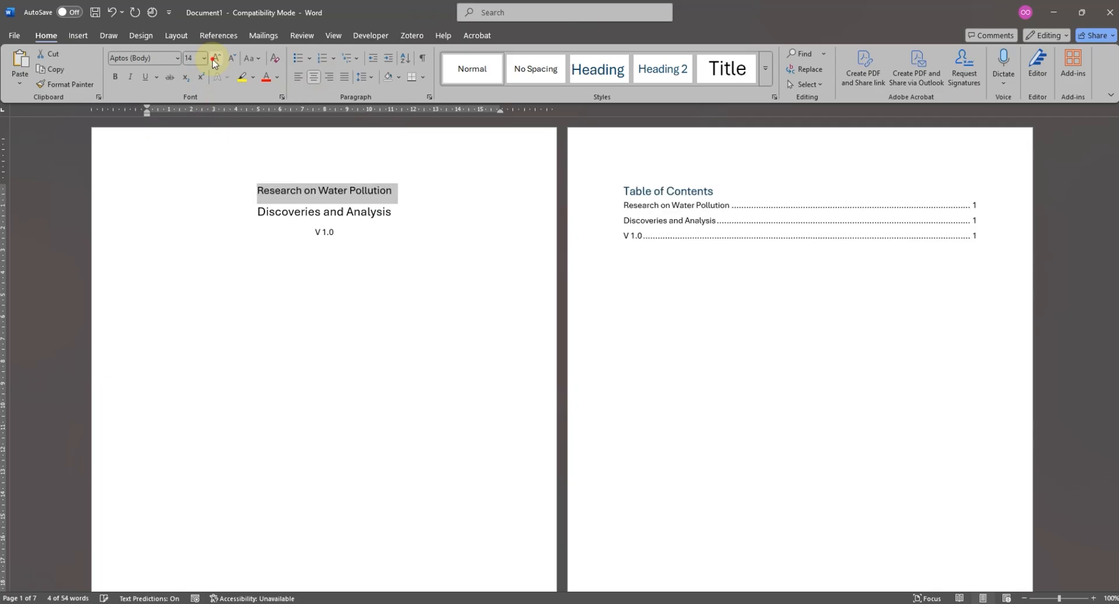
click(216, 59)
click(215, 60)
click(216, 60)
click(215, 60)
click(216, 59)
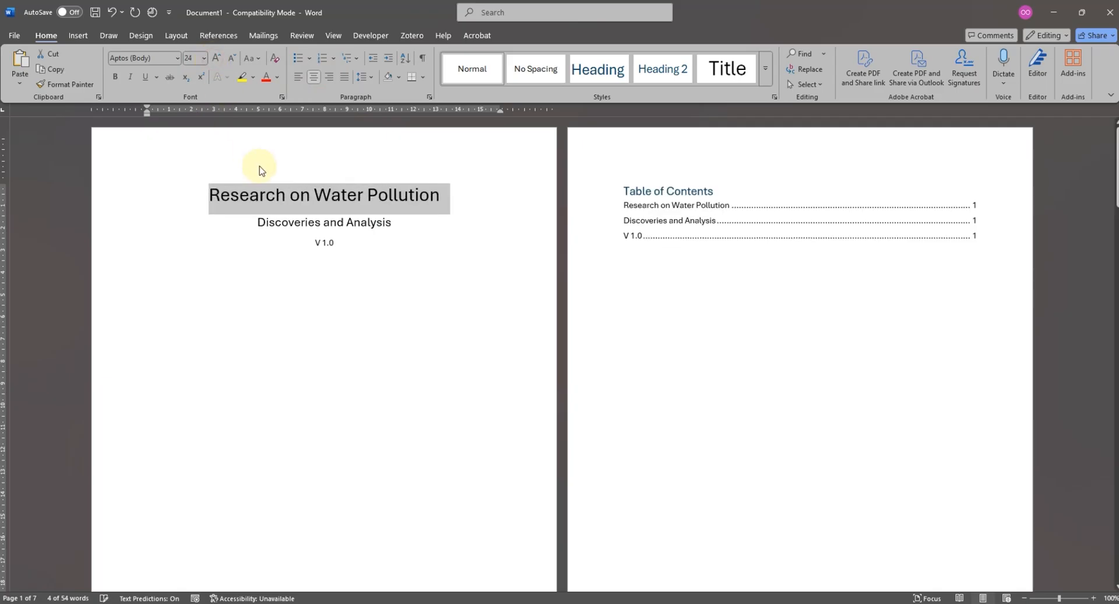
- Make the cover subtitle "Discoveries and Analysis" one font size larger
click(400, 226)
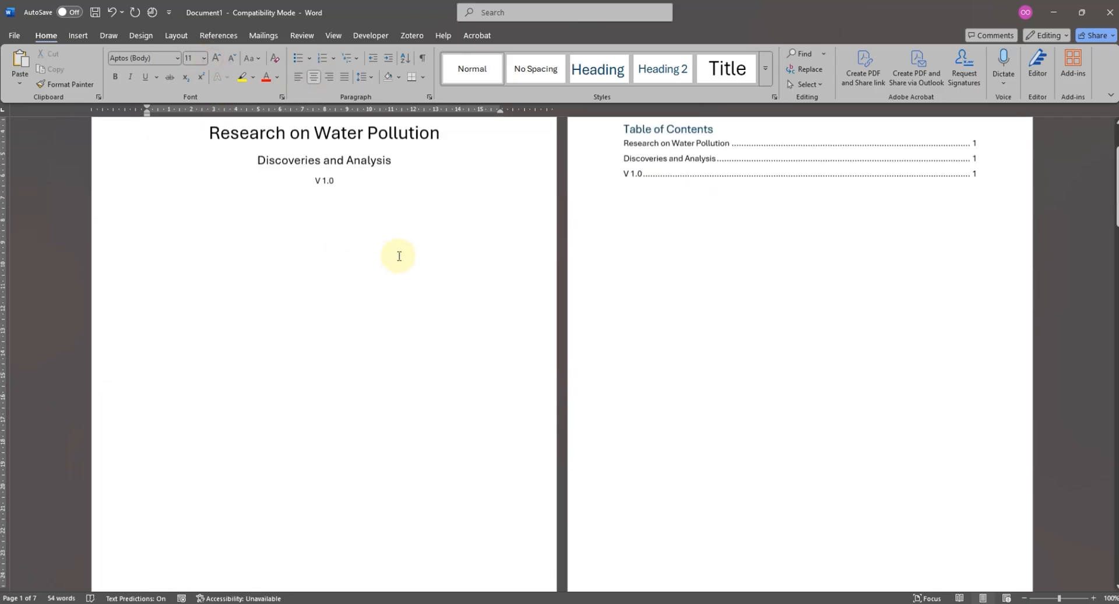
drag(396, 222, 155, 232)
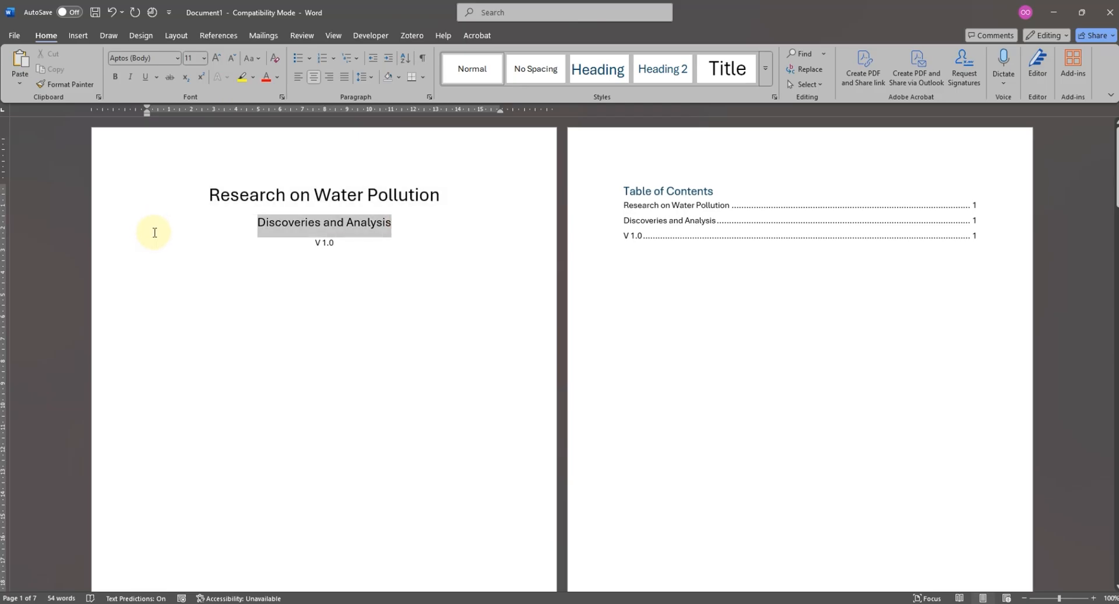
click(218, 57)
click(429, 278)
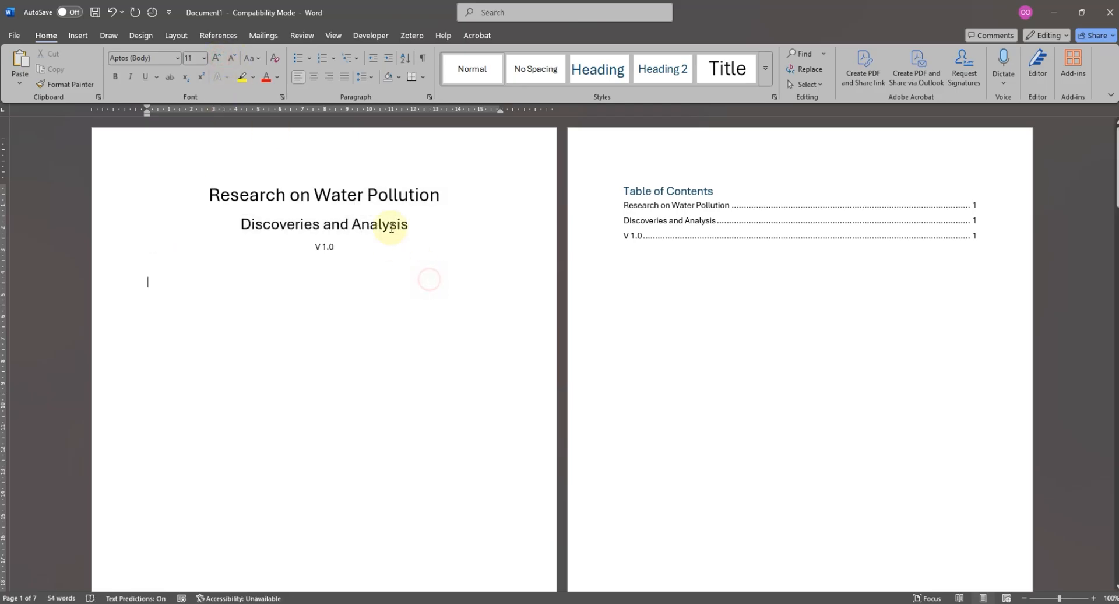
- Update the entire table of contents to match the restyled cover page lines
click(678, 205)
click(680, 174)
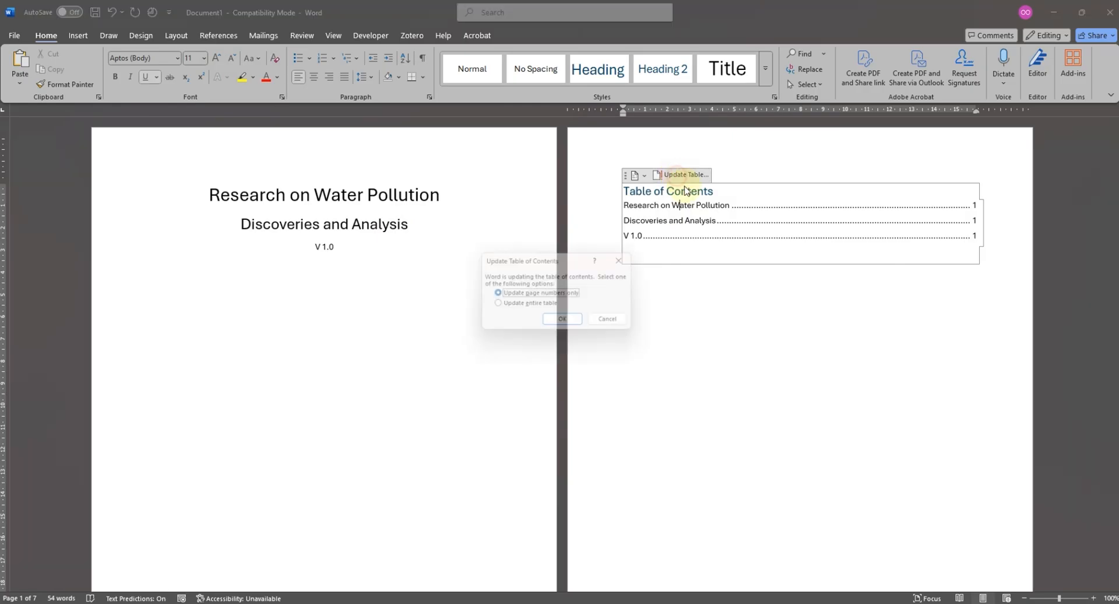
click(530, 303)
click(562, 319)
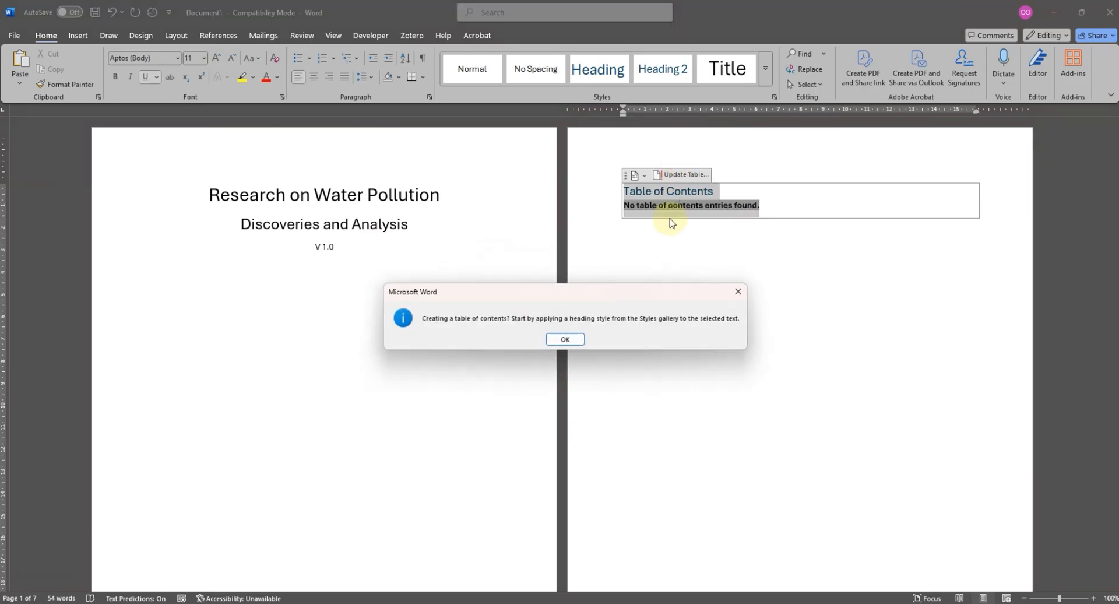
click(564, 339)
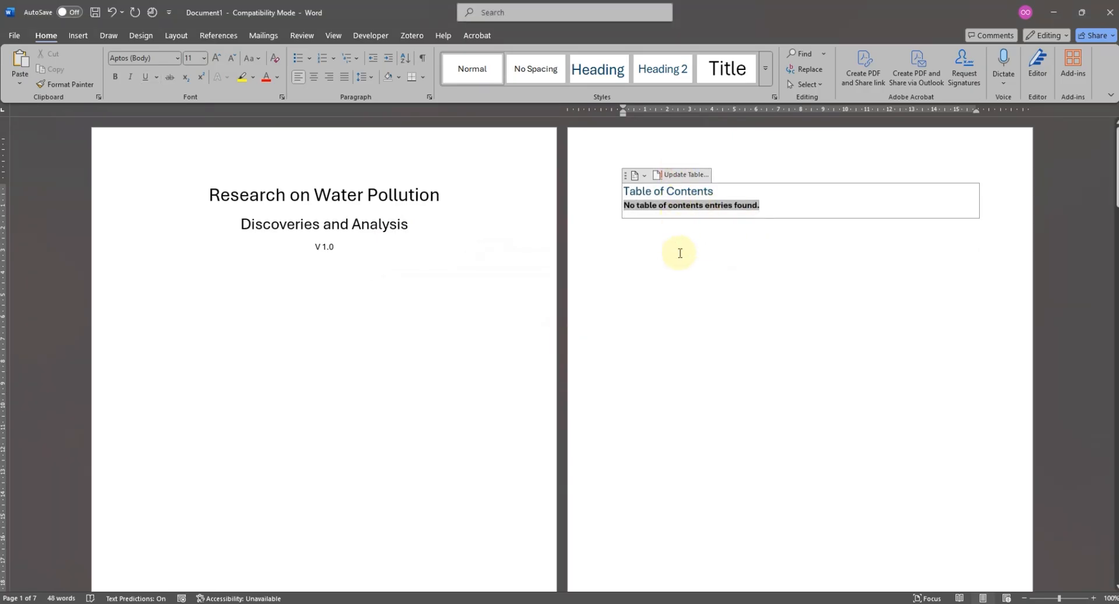
- Apply the Heading 1 style to the chapter title "Chapter 1 Initial Investigation"
scroll(680, 253, down, 10)
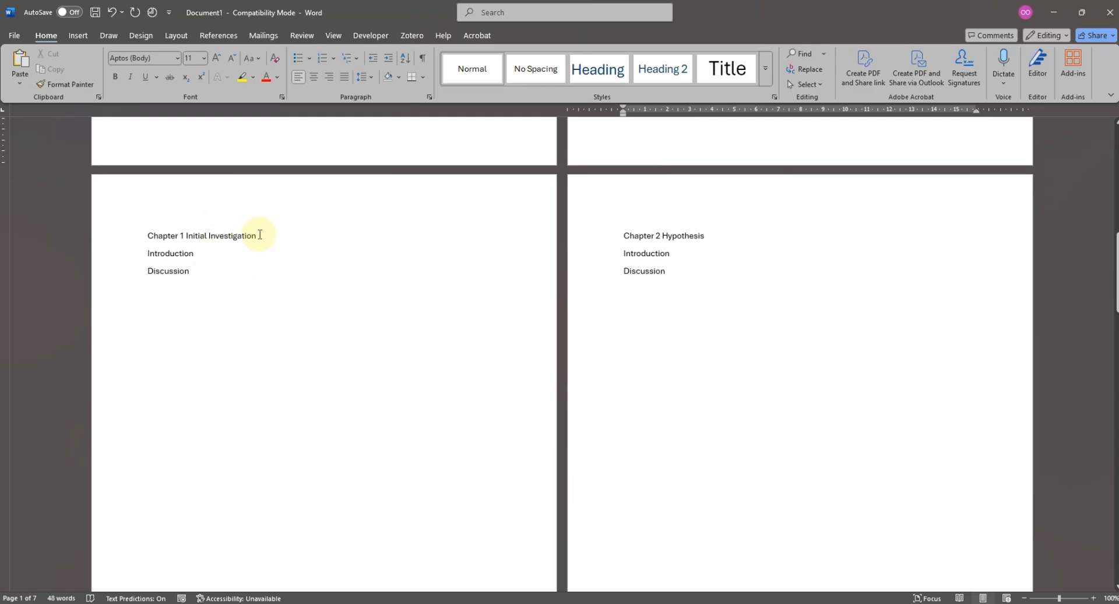
drag(259, 234, 139, 230)
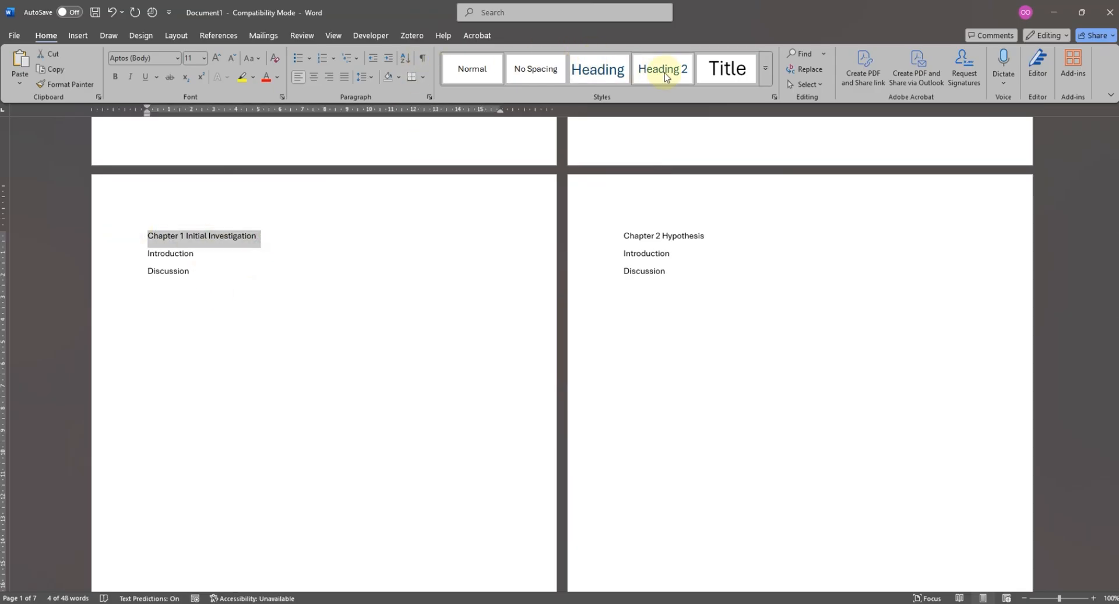
click(617, 80)
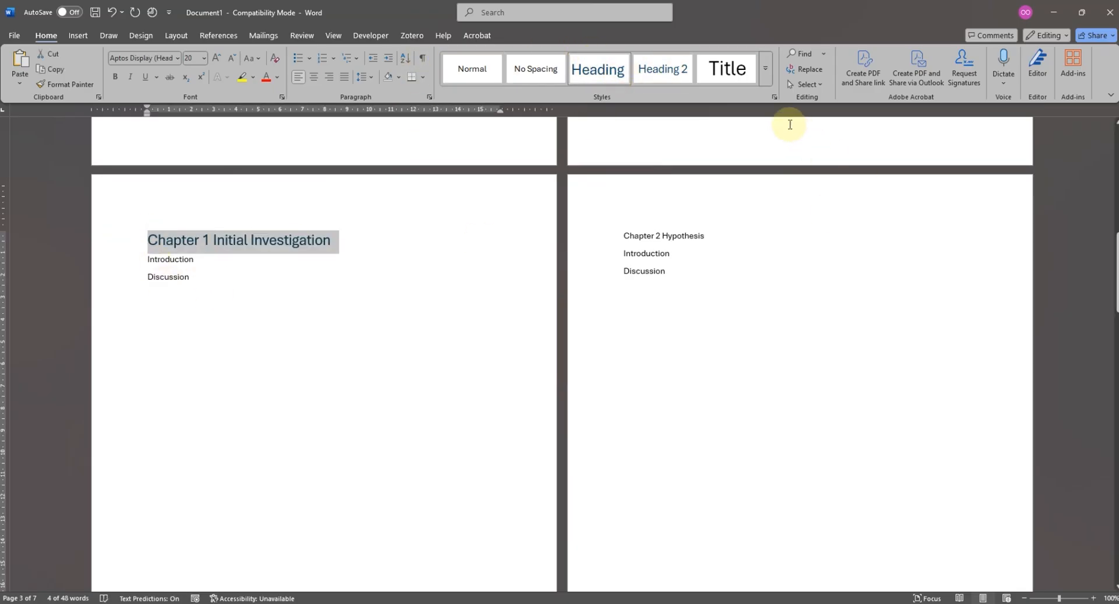
click(766, 75)
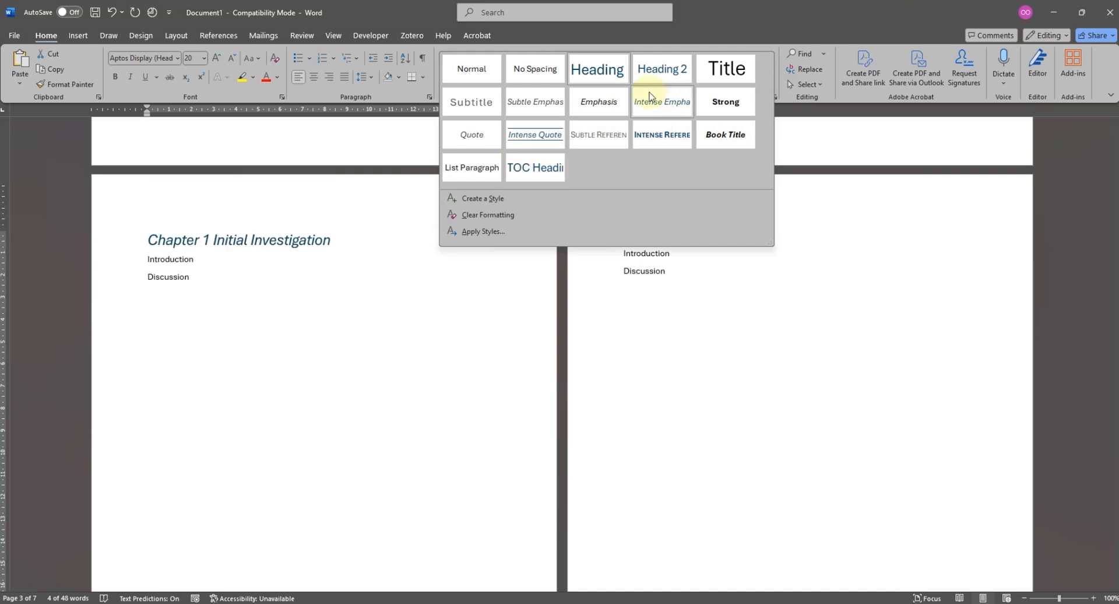
click(270, 240)
- Apply the Heading 2 style to the "Introduction" and "Discussion" lines of Chapter 1
drag(198, 260, 117, 256)
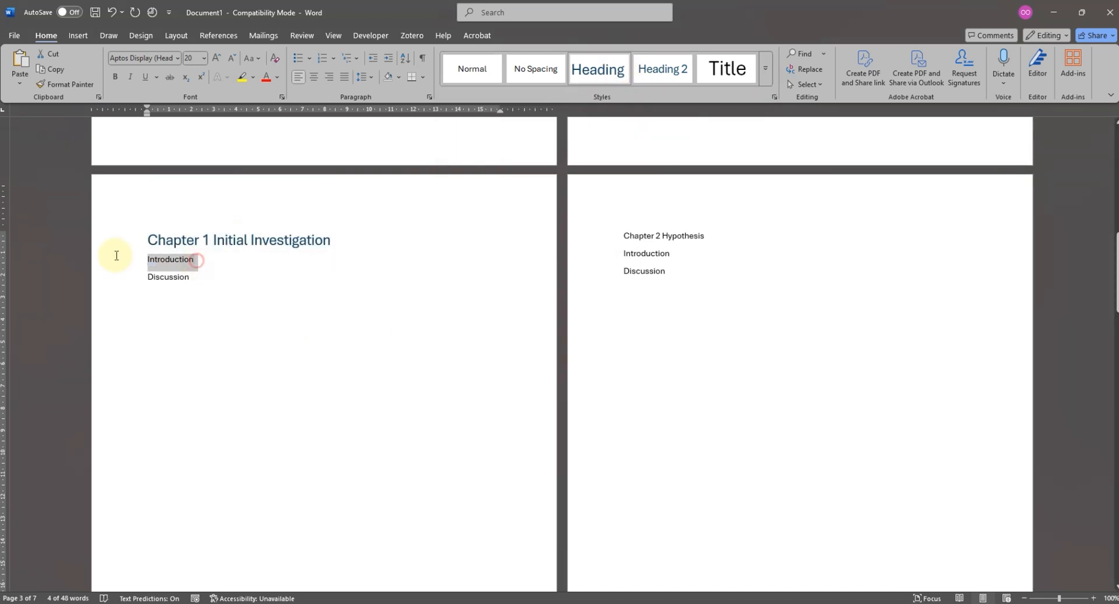
click(658, 69)
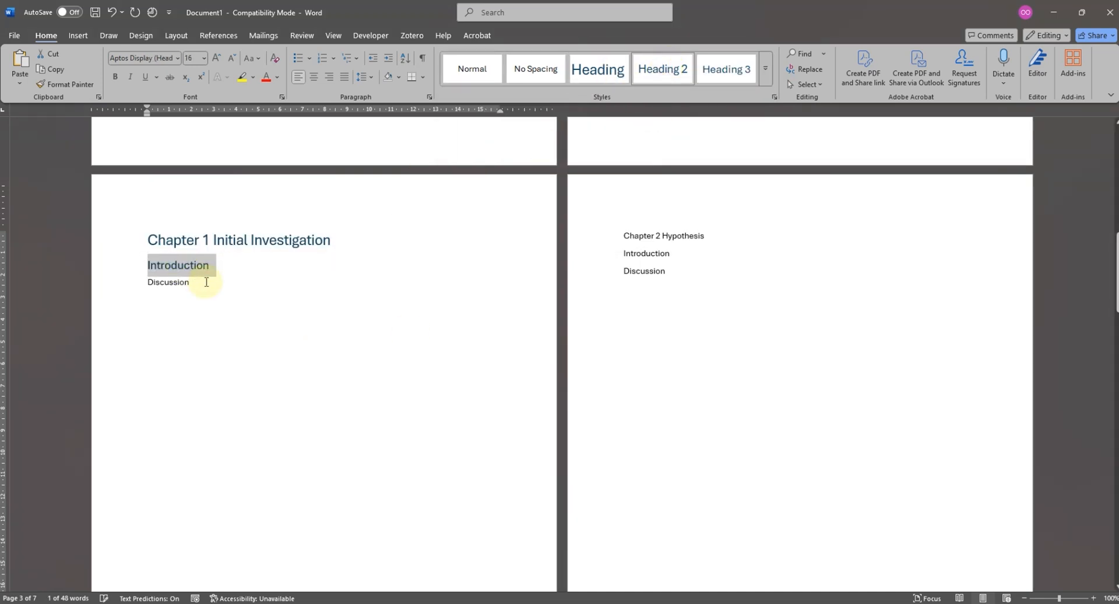
drag(206, 282, 139, 280)
click(662, 69)
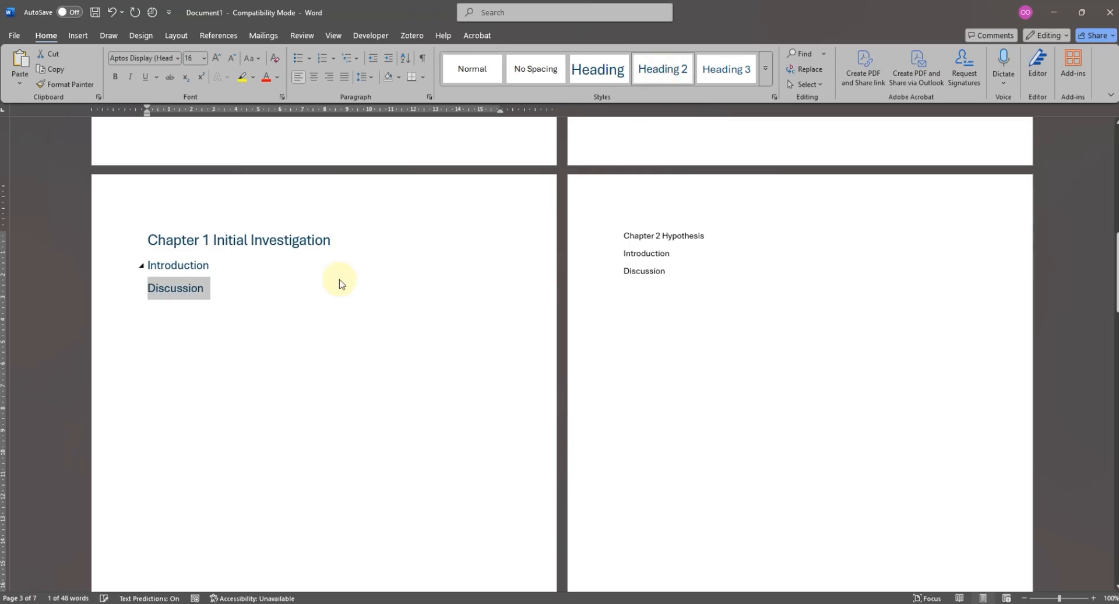
- Add the body text "The introduction of...." below the "Introduction" heading of Chapter 1
click(325, 265)
key(Return)
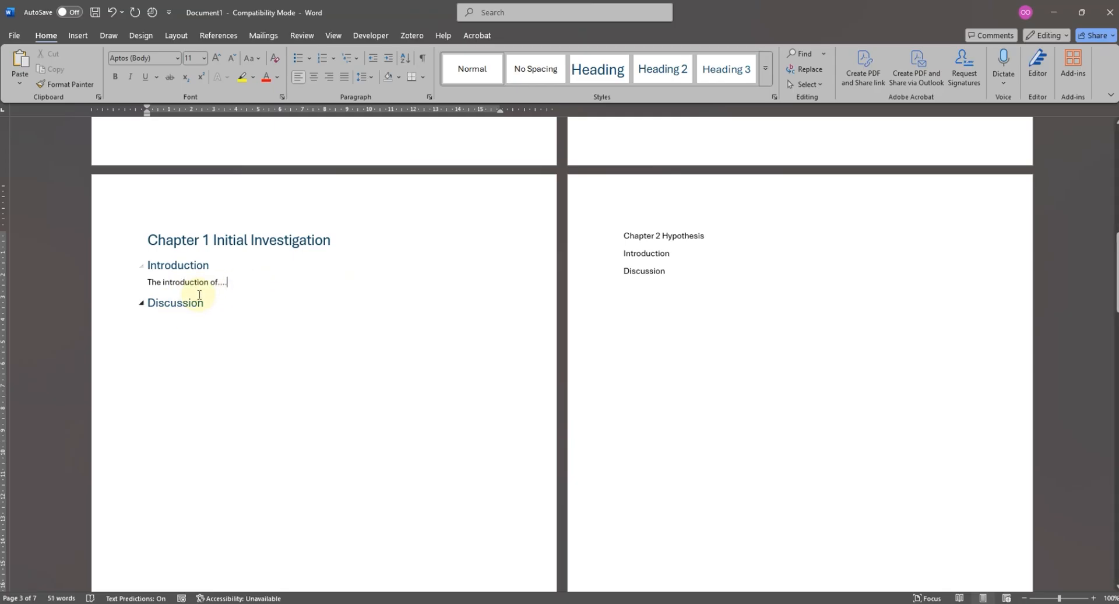
click(233, 286)
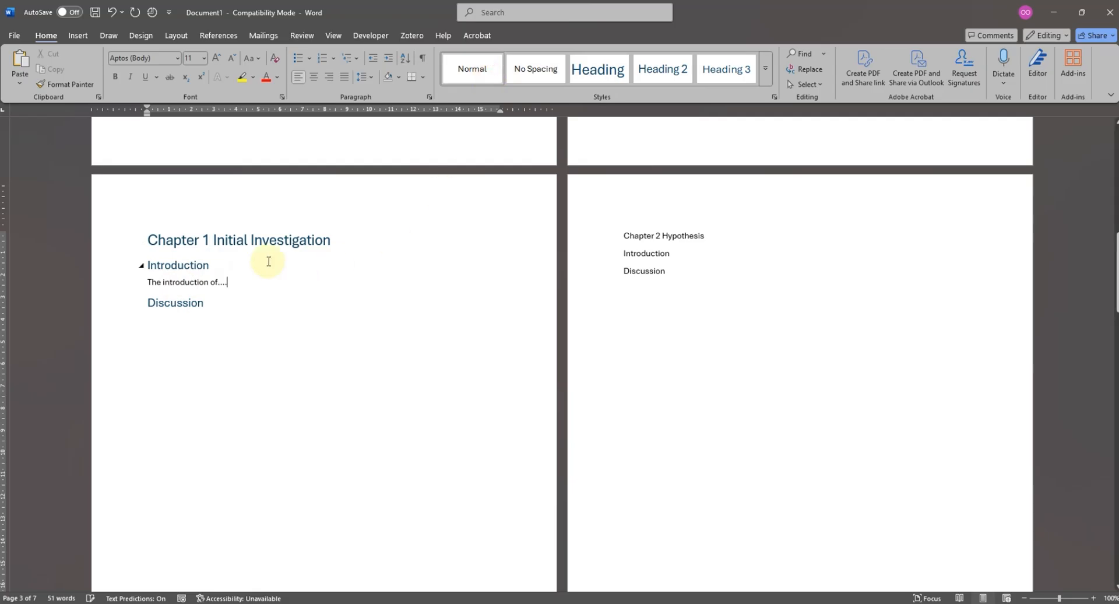
drag(210, 265, 144, 266)
- Update the table of contents from the Chapter 1 headings and follow its "Introduction" entry to the chapter page
scroll(649, 219, up, 6)
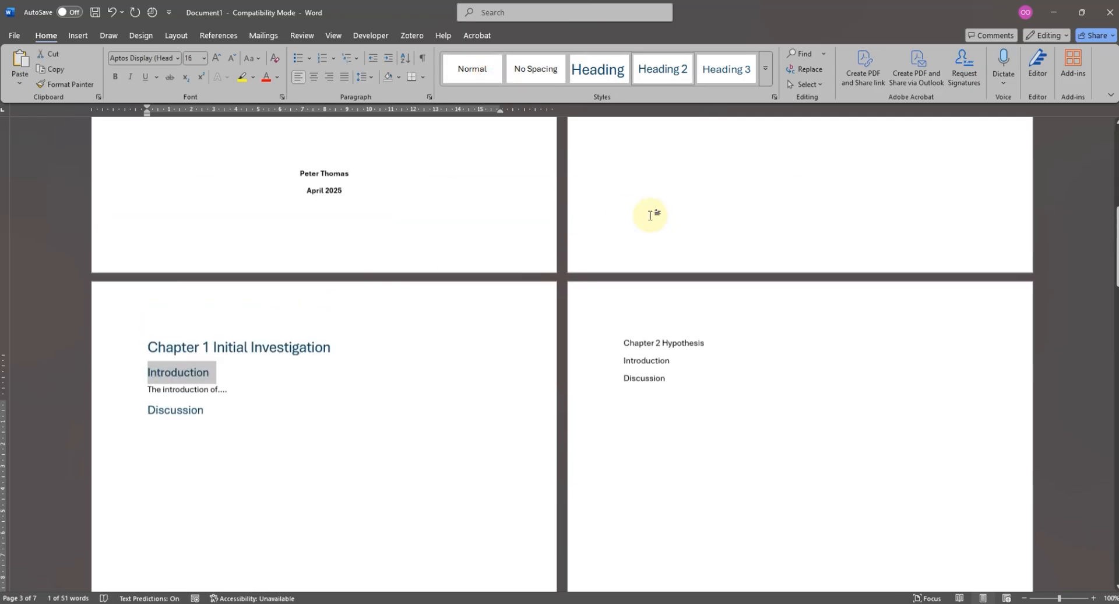
scroll(649, 219, up, 5)
click(676, 205)
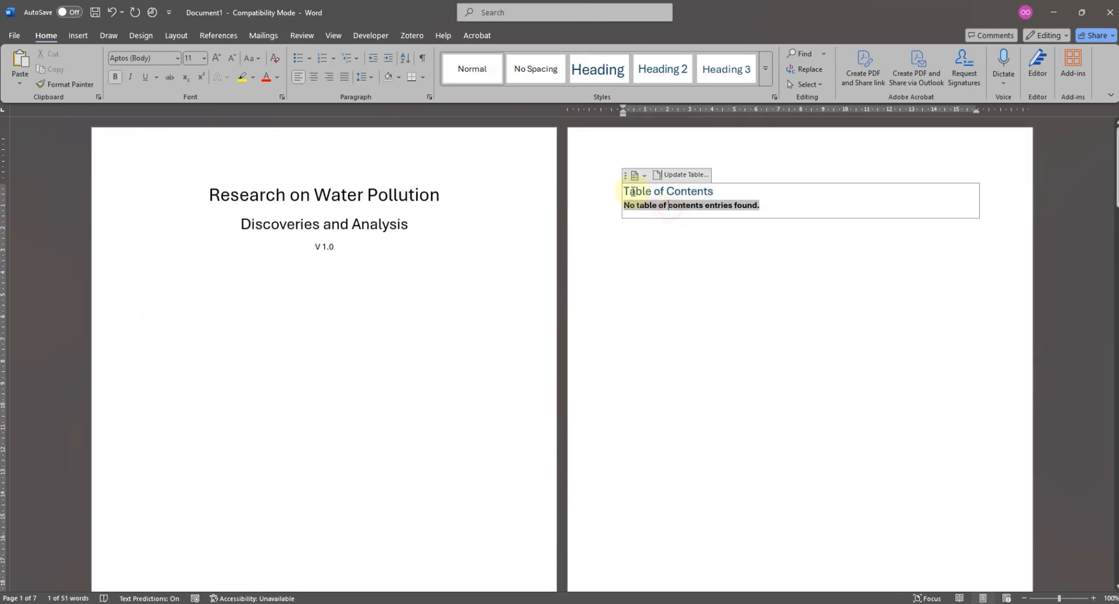
click(684, 176)
click(689, 258)
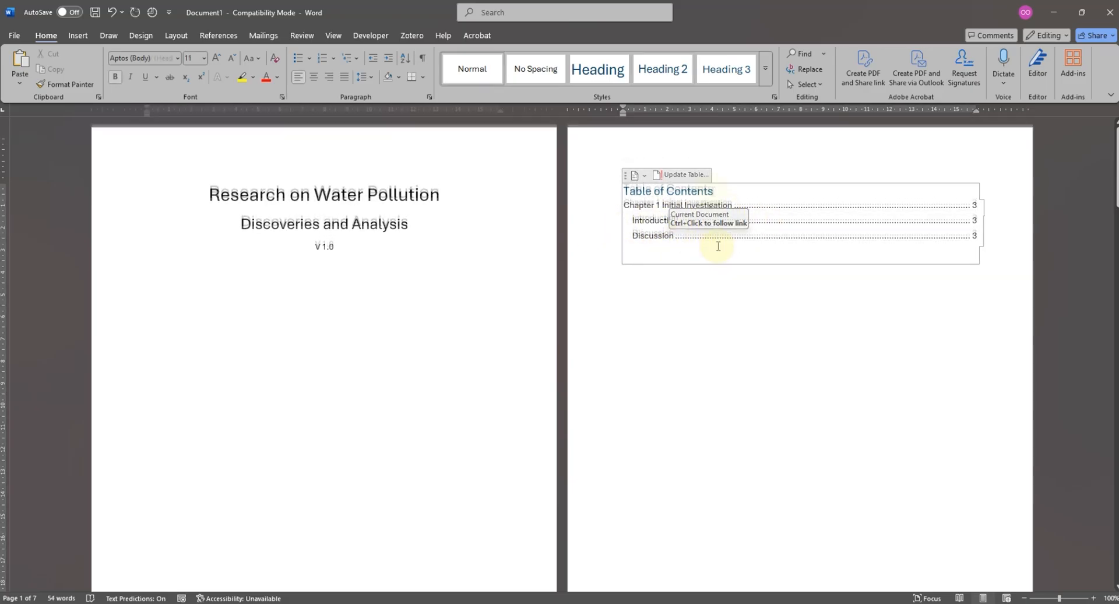
ctrl+click(679, 236)
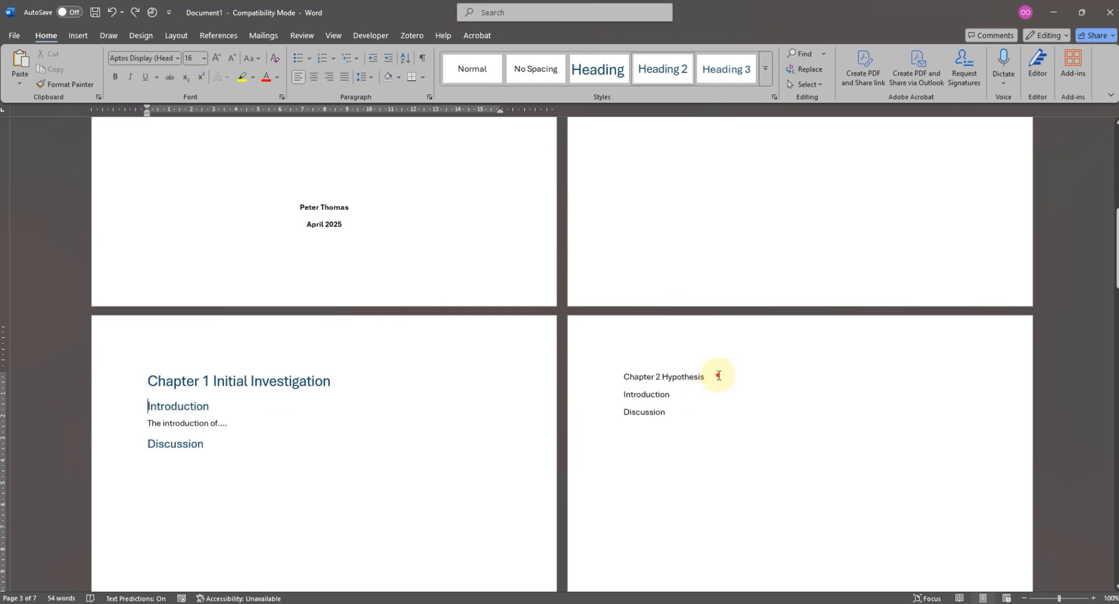
- Copy the heading formatting of "Chapter 1 Initial Investigation" onto the title "Chapter 2 Hypothesis" with Format Painter
drag(717, 373, 592, 374)
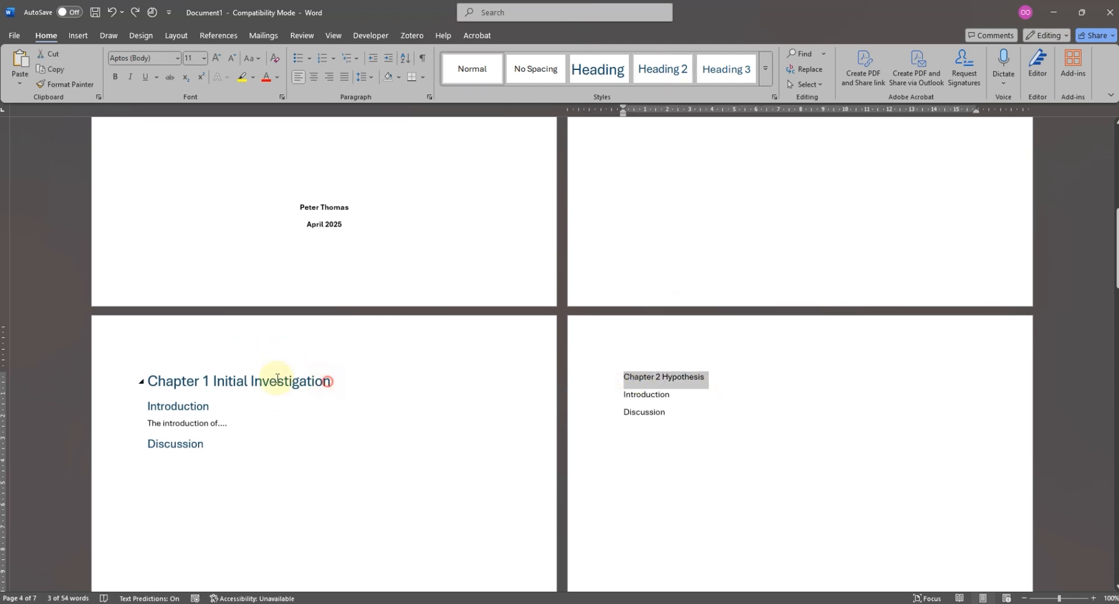
drag(278, 377, 145, 382)
click(65, 84)
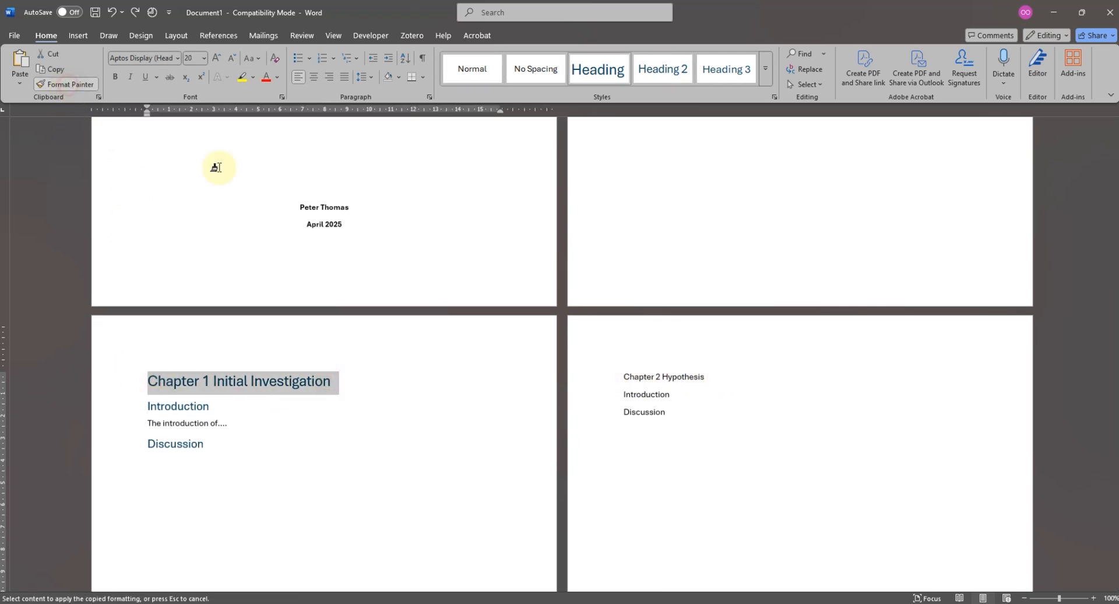
drag(707, 378, 594, 376)
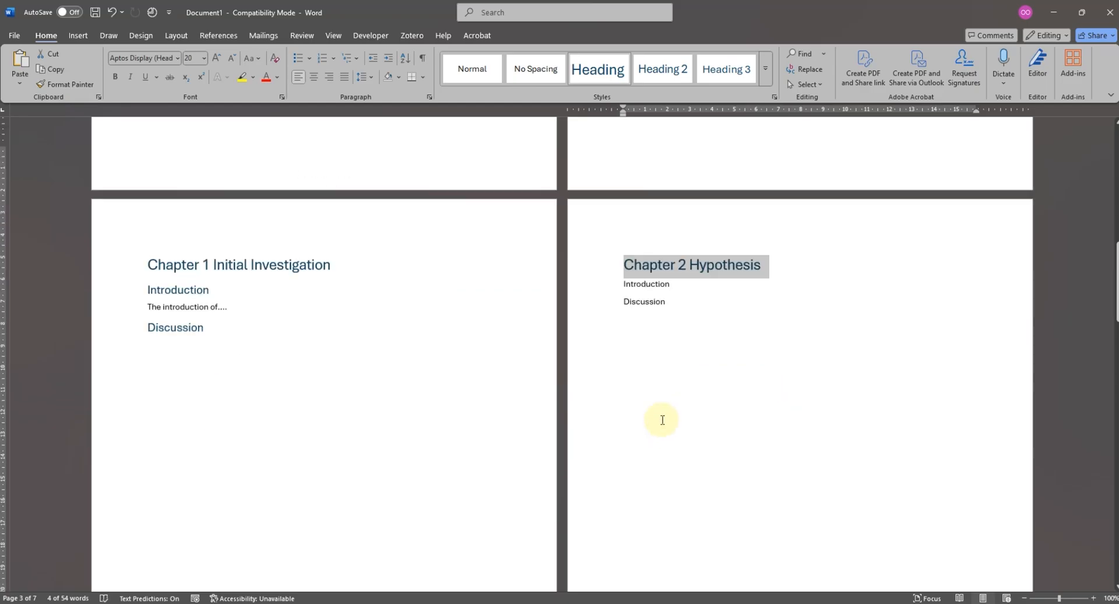
- Copy the Chapter 1 title's formatting onto the titles "Chapter 3 Design", "Chapter 4 Implementation" and "Chapter 5 Evaluation" with Format Painter
scroll(553, 425, down, 12)
click(201, 451)
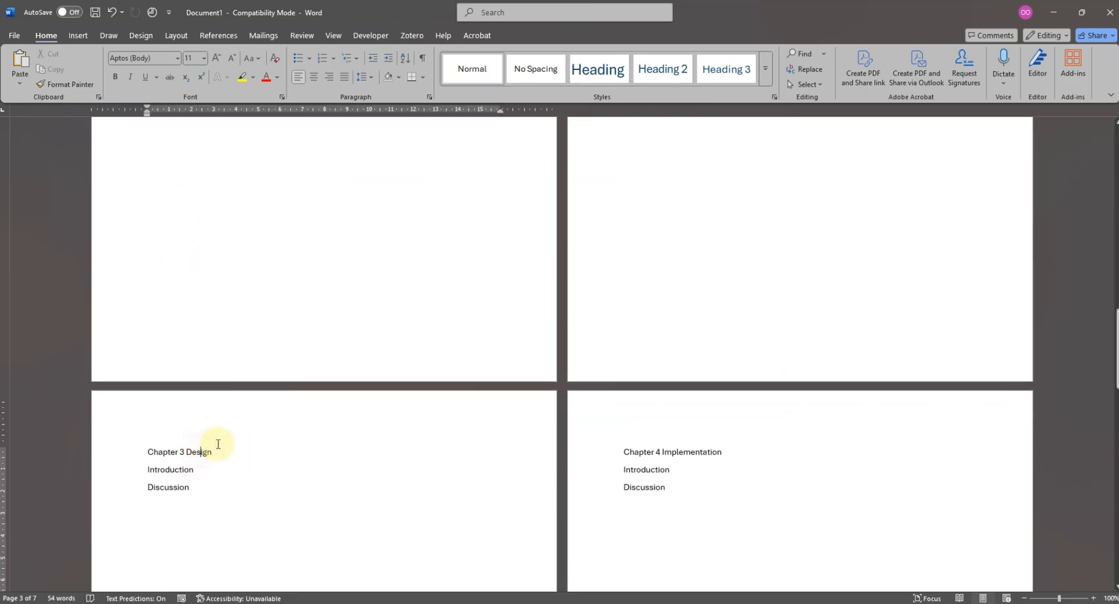
scroll(287, 391, up, 15)
drag(336, 296, 154, 293)
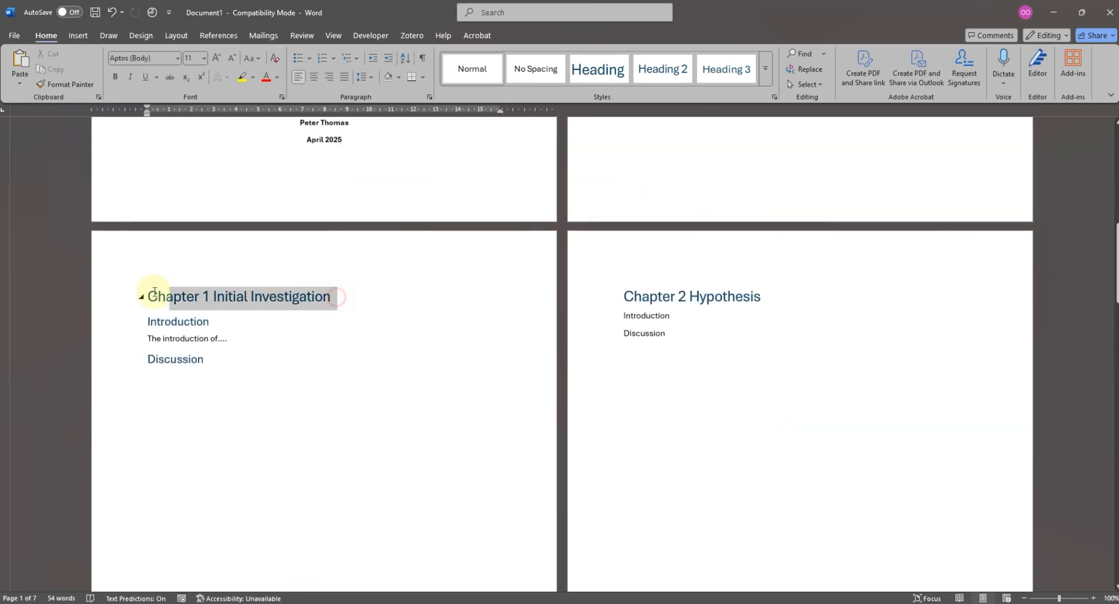
click(66, 84)
scroll(305, 386, down, 3)
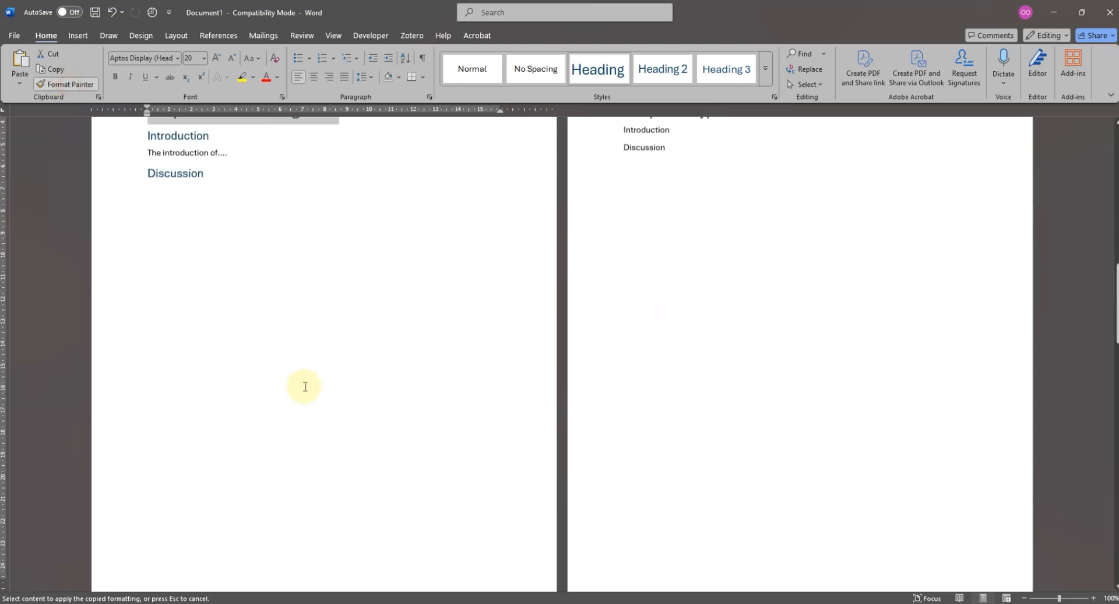
scroll(300, 389, down, 5)
drag(220, 507, 140, 506)
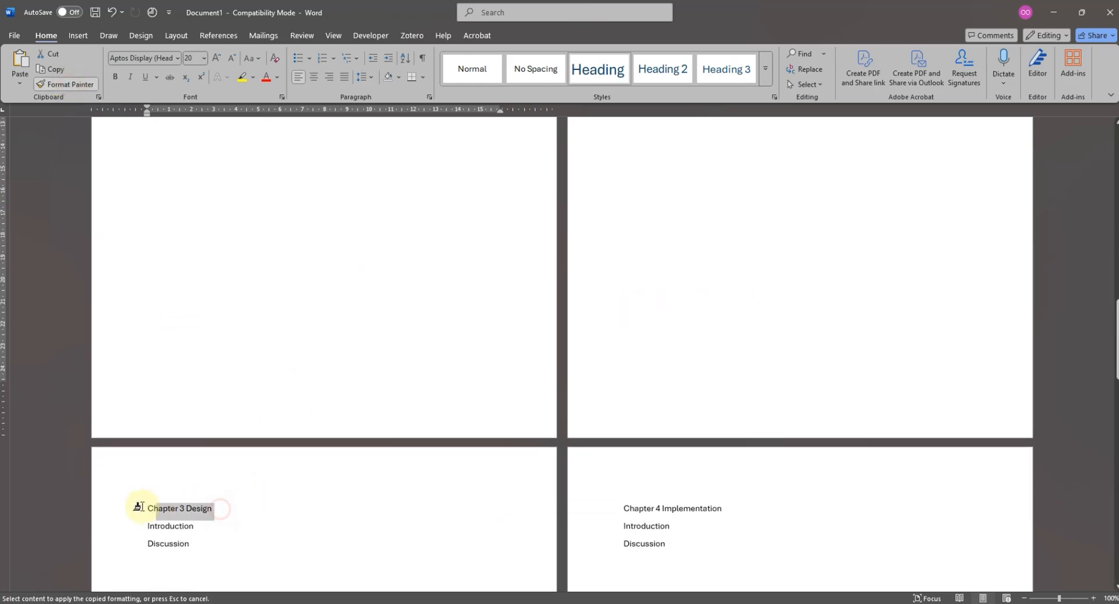
drag(748, 511, 606, 511)
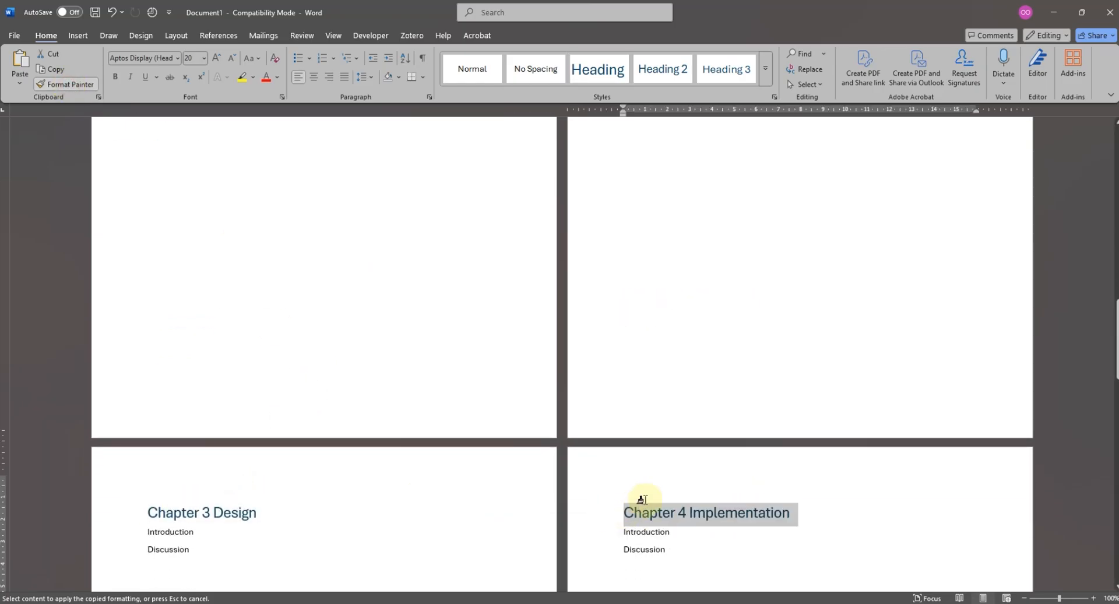
scroll(425, 475, down, 6)
scroll(415, 434, down, 6)
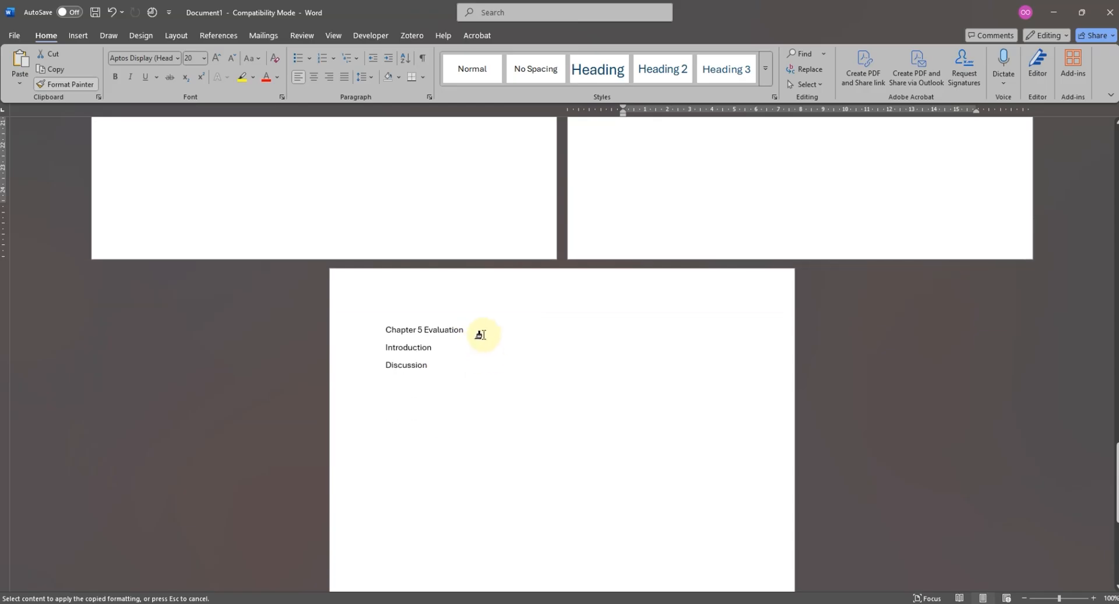
drag(414, 331, 408, 331)
- Copy the formatting of Chapter 1's "Introduction" heading onto the "Introduction" and "Discussion" lines of Chapter 2, keeping Format Painter active
scroll(507, 387, up, 14)
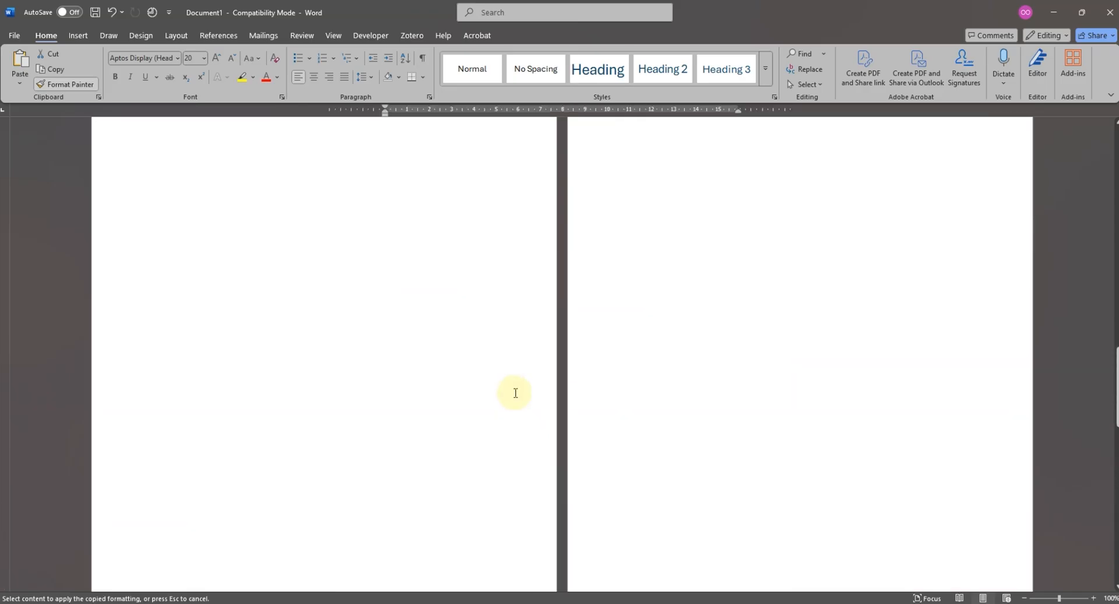
scroll(505, 404, up, 5)
scroll(262, 175, up, 3)
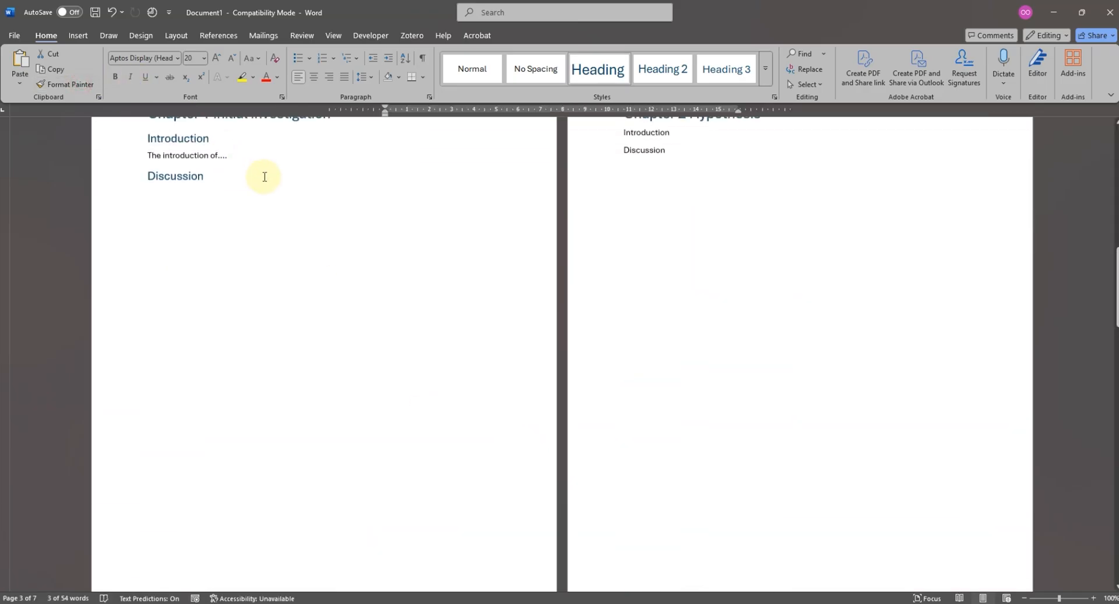
drag(240, 294, 142, 293)
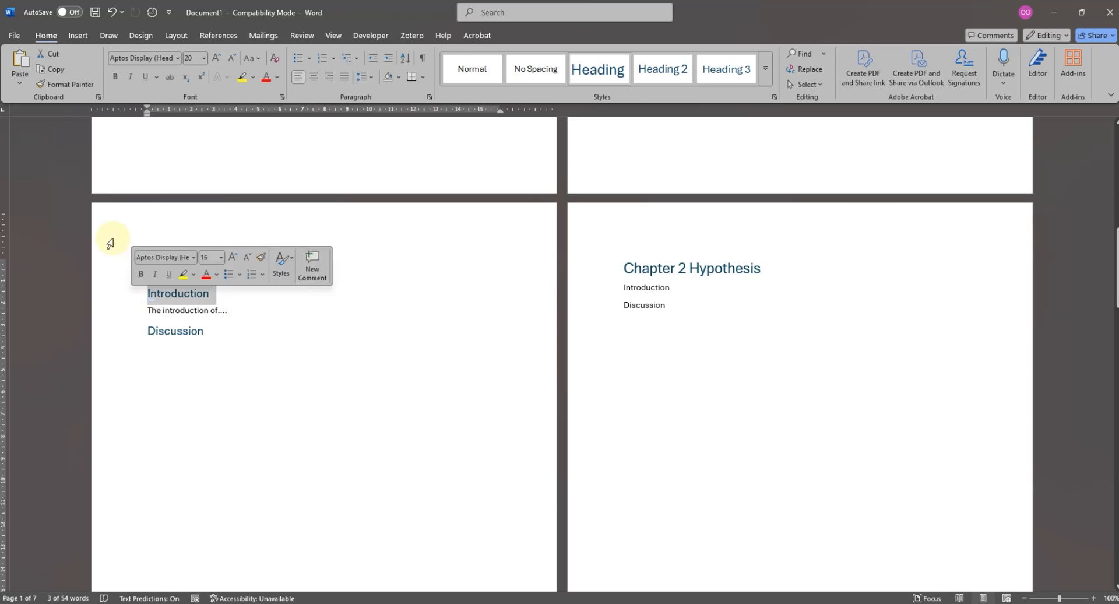
click(76, 85)
click(72, 85)
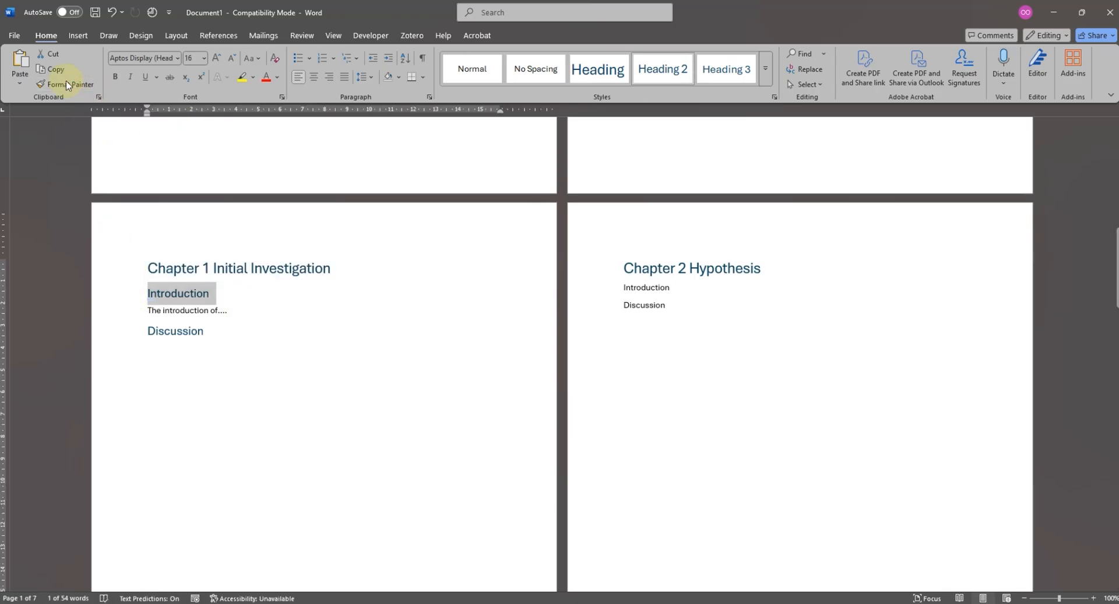
click(73, 86)
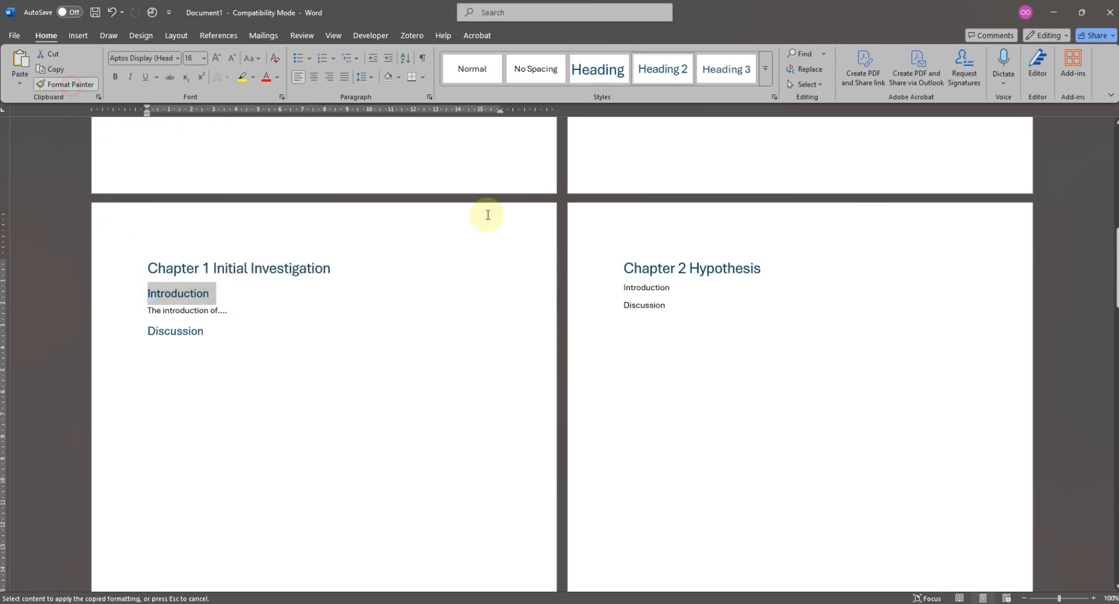
click(649, 288)
click(651, 311)
- Paint the copied subheading formatting onto the "Introduction" and "Discussion" lines of Chapters 4 and 3
scroll(725, 463, down, 10)
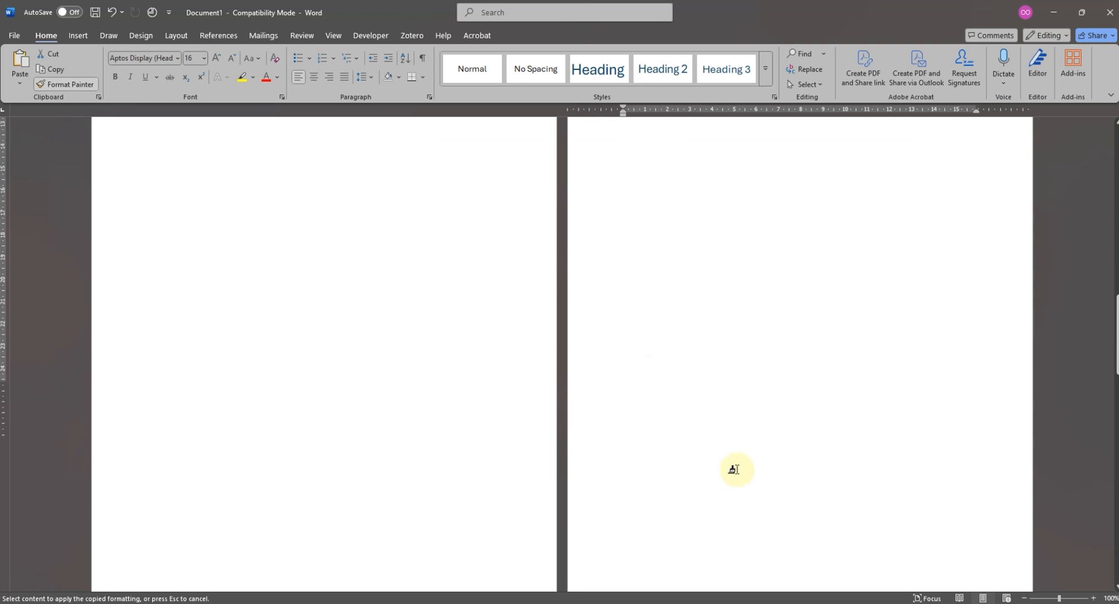
drag(687, 275, 615, 284)
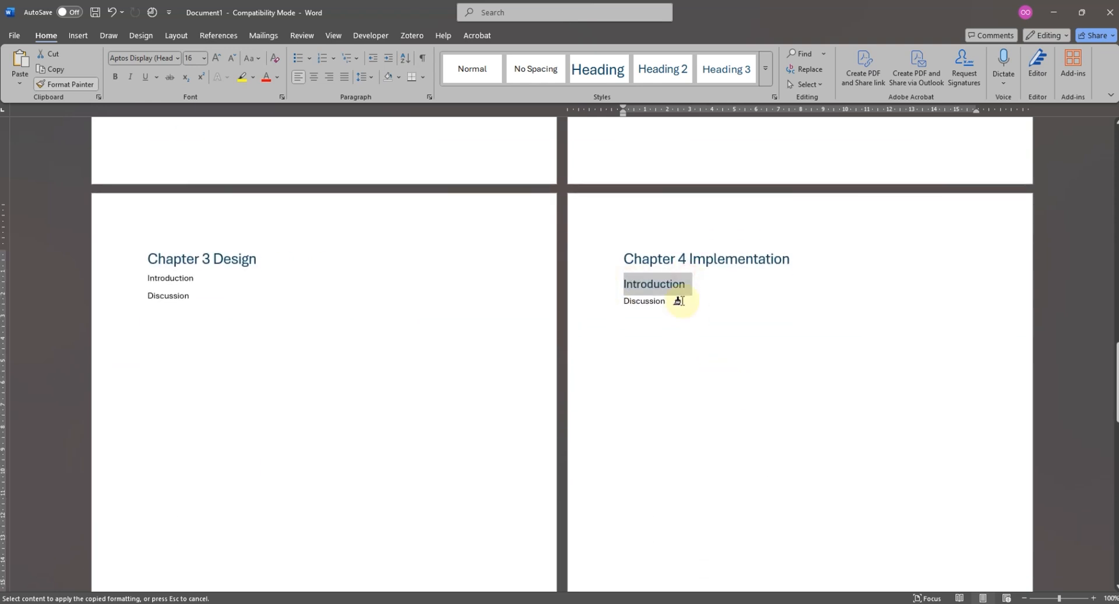
drag(680, 301, 589, 298)
drag(167, 277, 117, 297)
- Paint the subheading formatting onto the "Introduction" and "Discussion" lines of Chapter 5 and turn off Format Painter
scroll(264, 359, down, 5)
scroll(369, 406, down, 4)
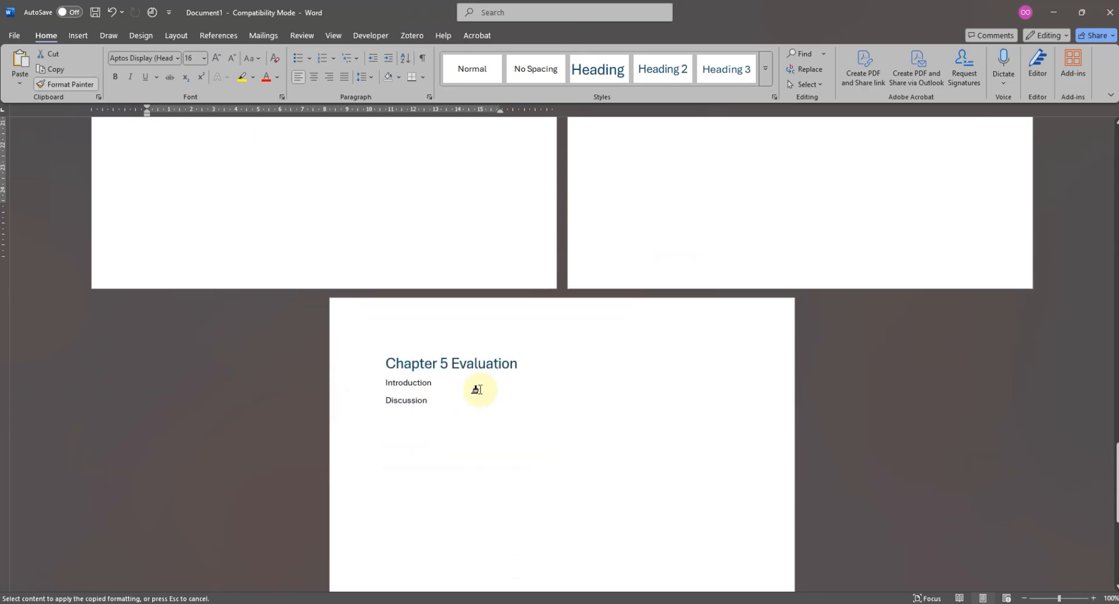
drag(457, 351, 367, 355)
drag(446, 379, 381, 379)
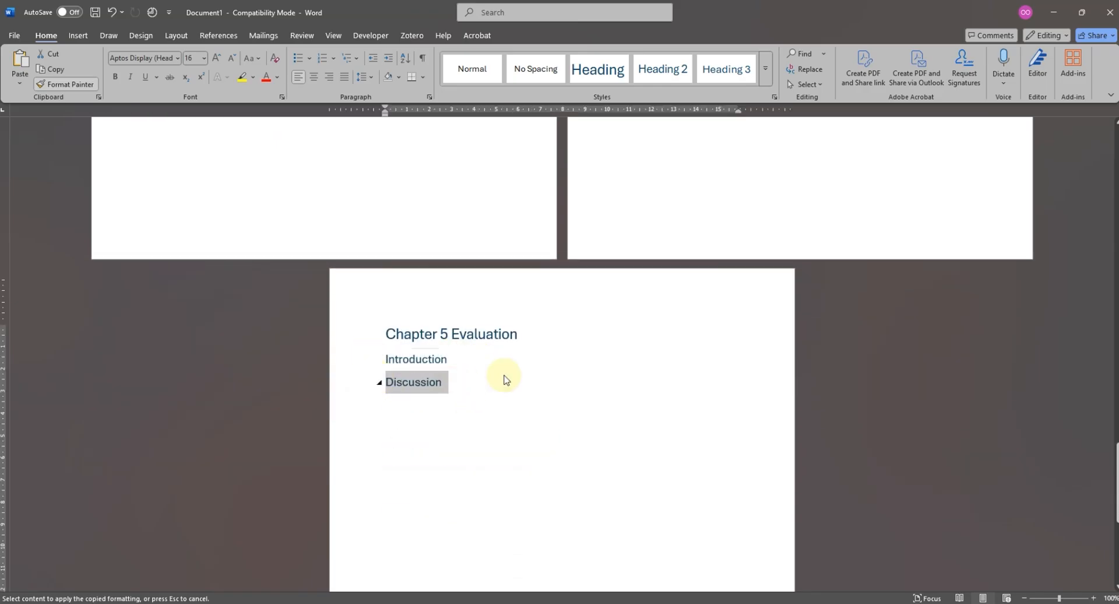
scroll(564, 423, up, 10)
scroll(422, 303, up, 8)
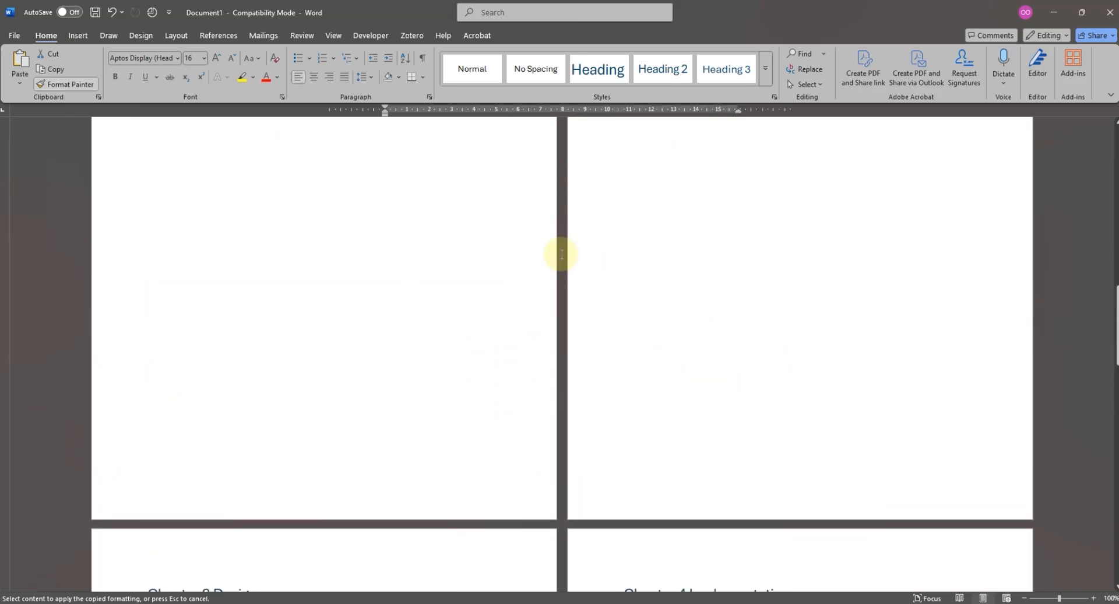
click(78, 86)
- Update the entire table of contents to include the headings of all five chapters
scroll(727, 317, up, 10)
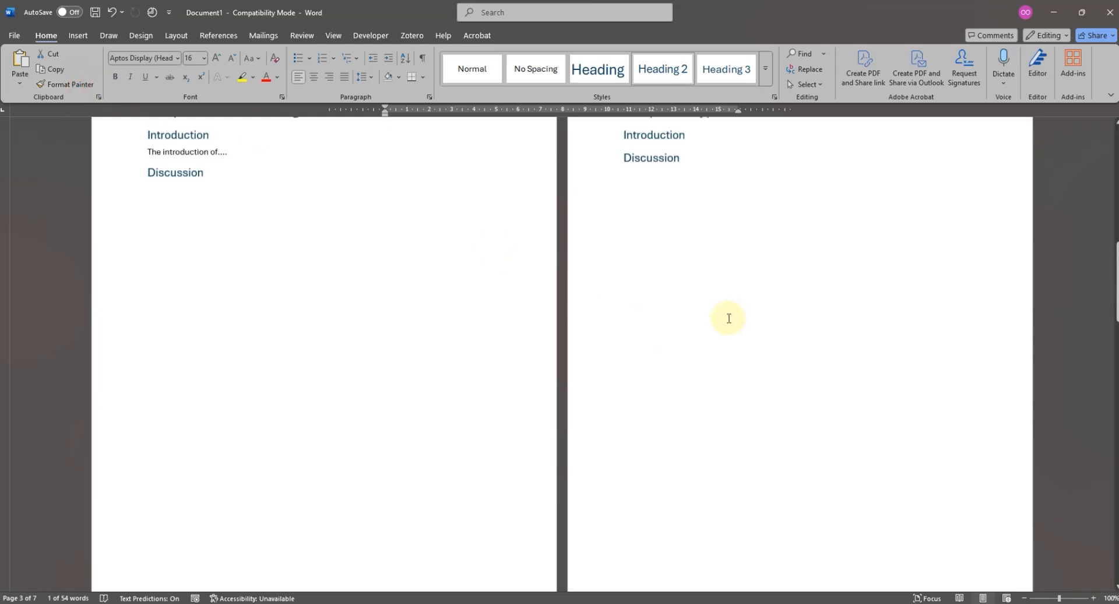
click(751, 247)
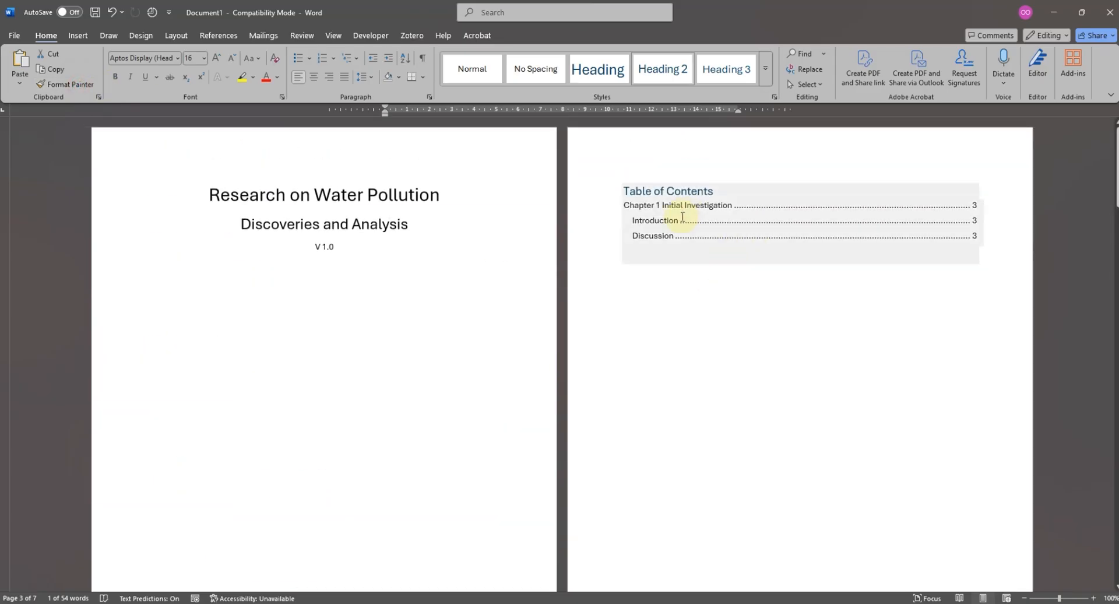
click(687, 174)
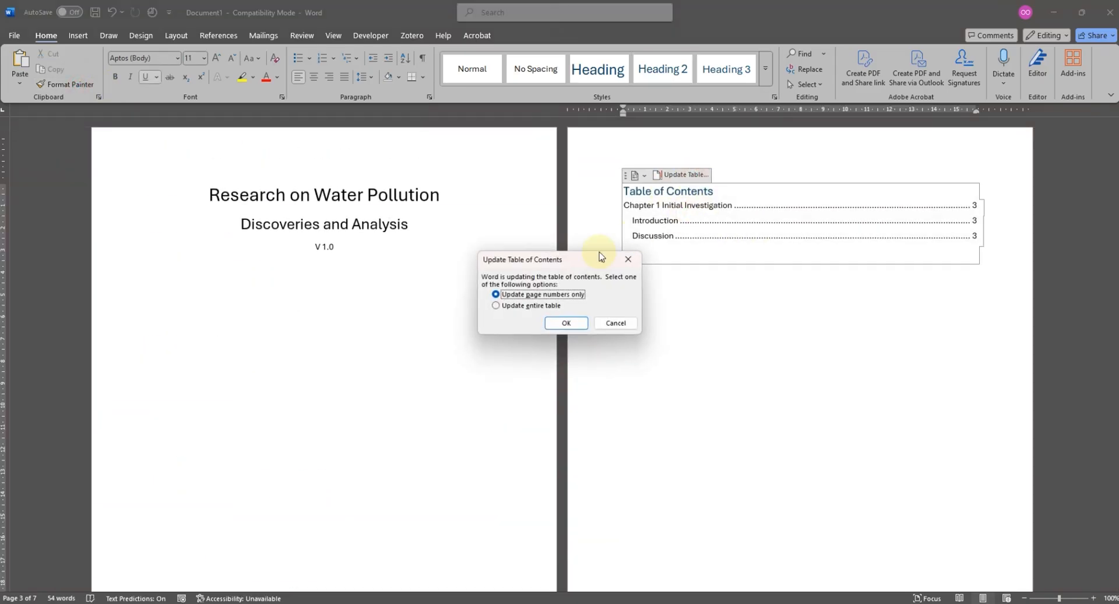
click(544, 305)
click(564, 323)
click(718, 496)
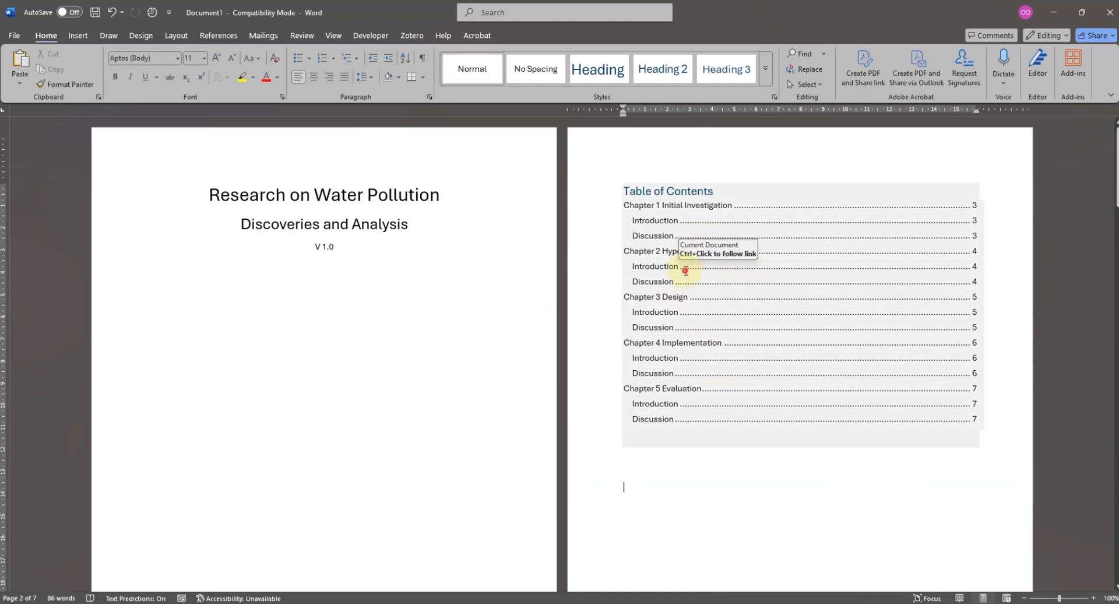
- Add the lines "Discussion 1", "Discussion 2" and "Discussion 3" below the "Discussion" heading of Chapter 1
click(678, 267)
scroll(731, 291, down, 10)
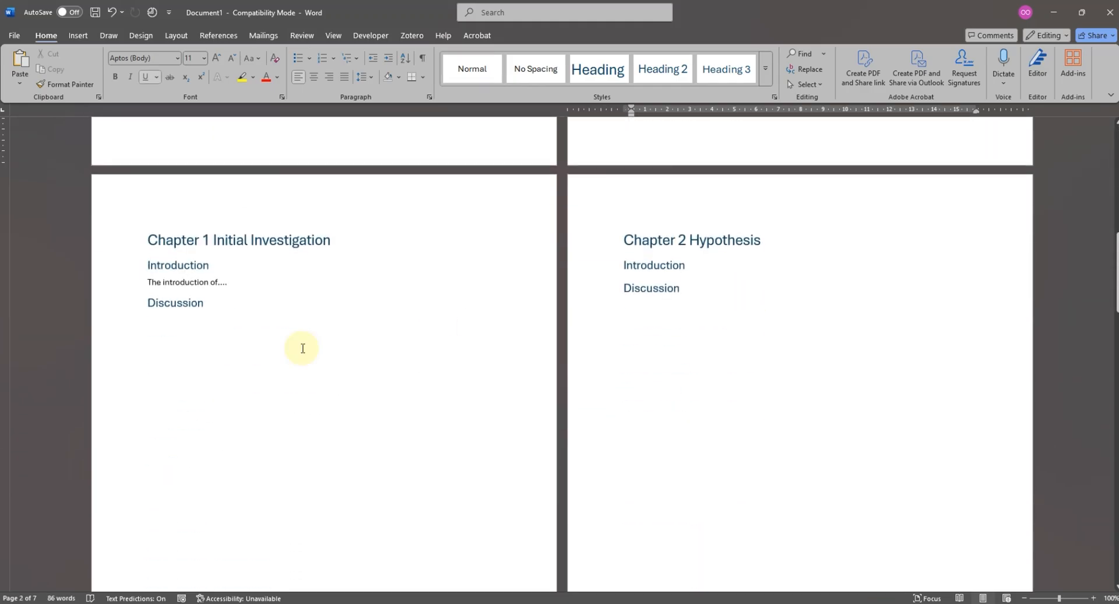
drag(233, 283, 111, 288)
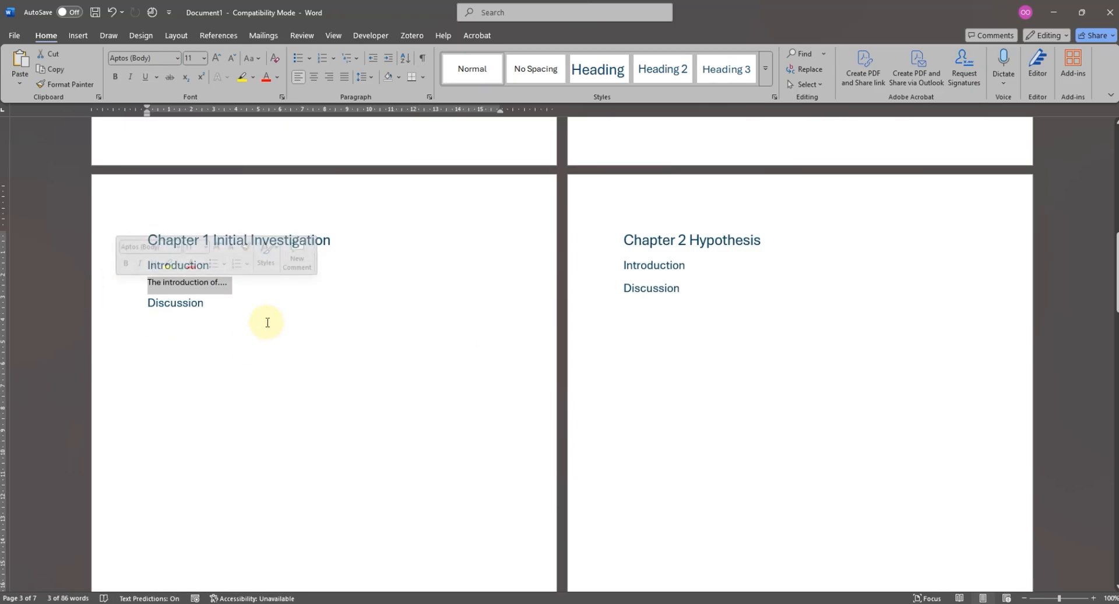
click(251, 304)
key(Return)
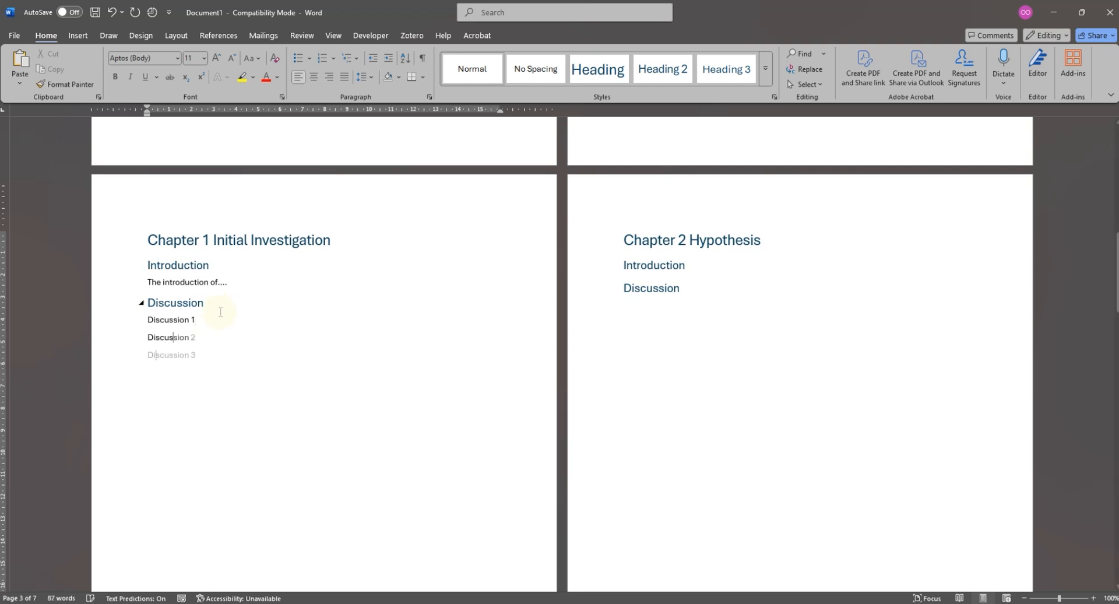
- Insert the placeholder body text "sdfskldfsdf" on a new line below "Discussion 1"
drag(209, 319, 134, 318)
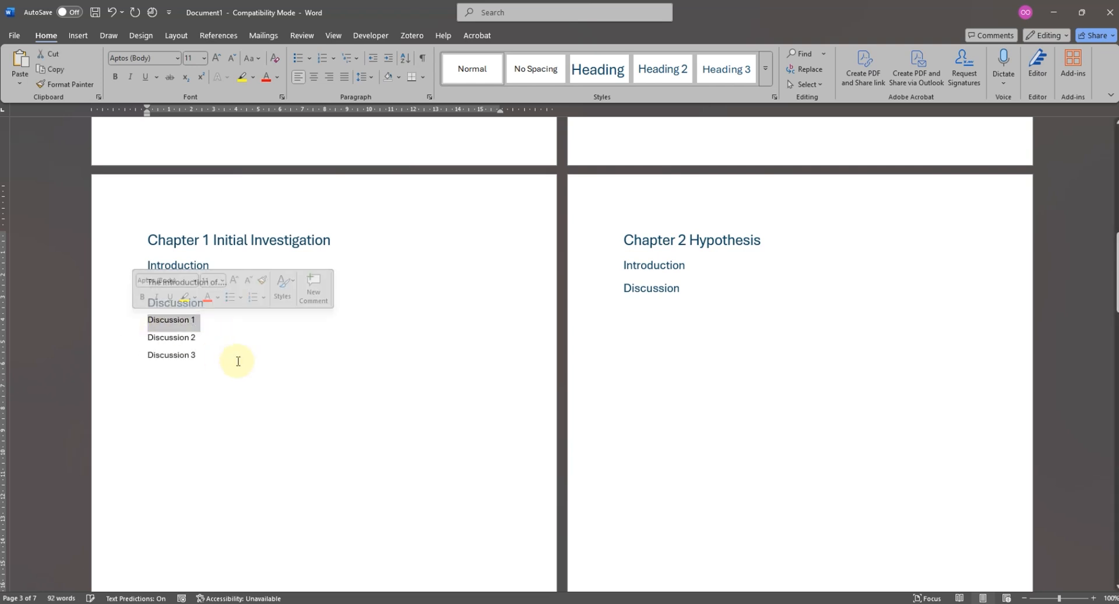
click(220, 357)
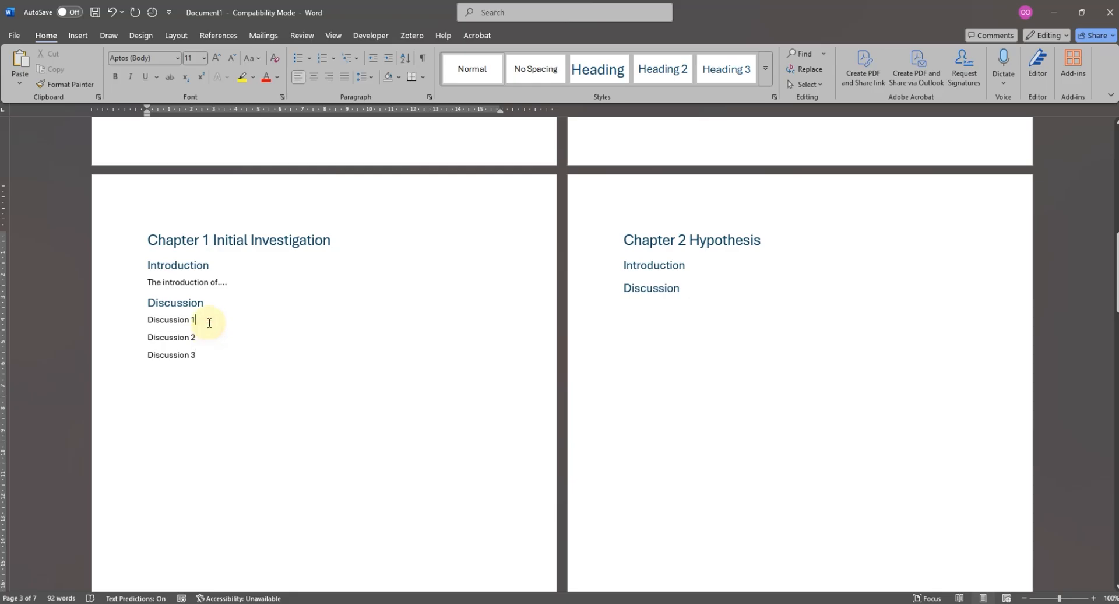
drag(209, 321, 142, 320)
click(205, 337)
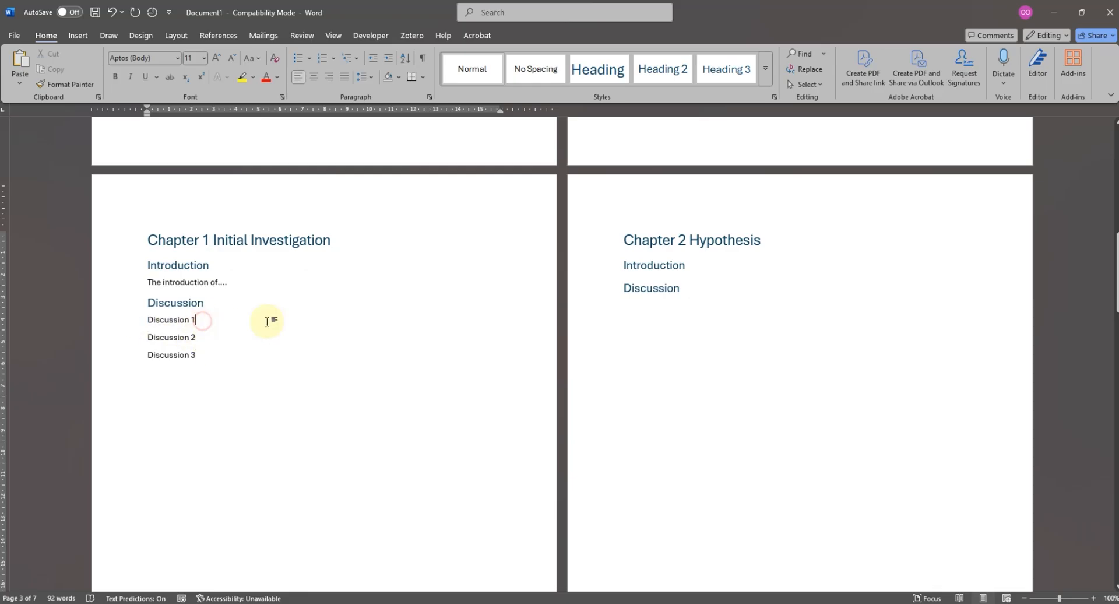
key(Return)
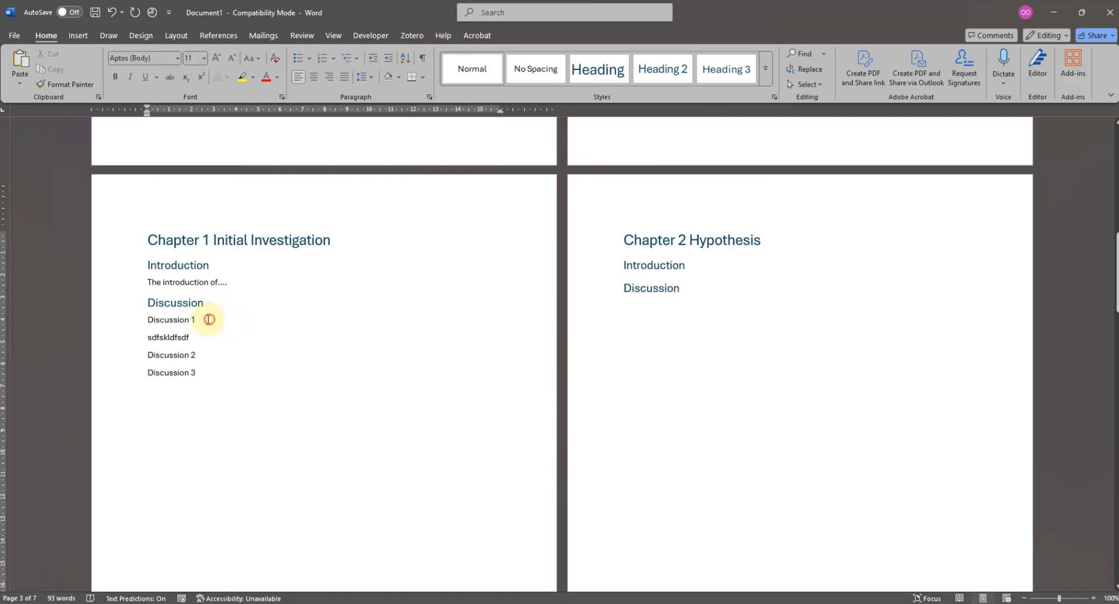
- Apply Heading 3 to "Discussion 1" in Chapter 1 and copy its formatting onto "Discussion 2" and "Discussion 3"
drag(209, 320, 127, 318)
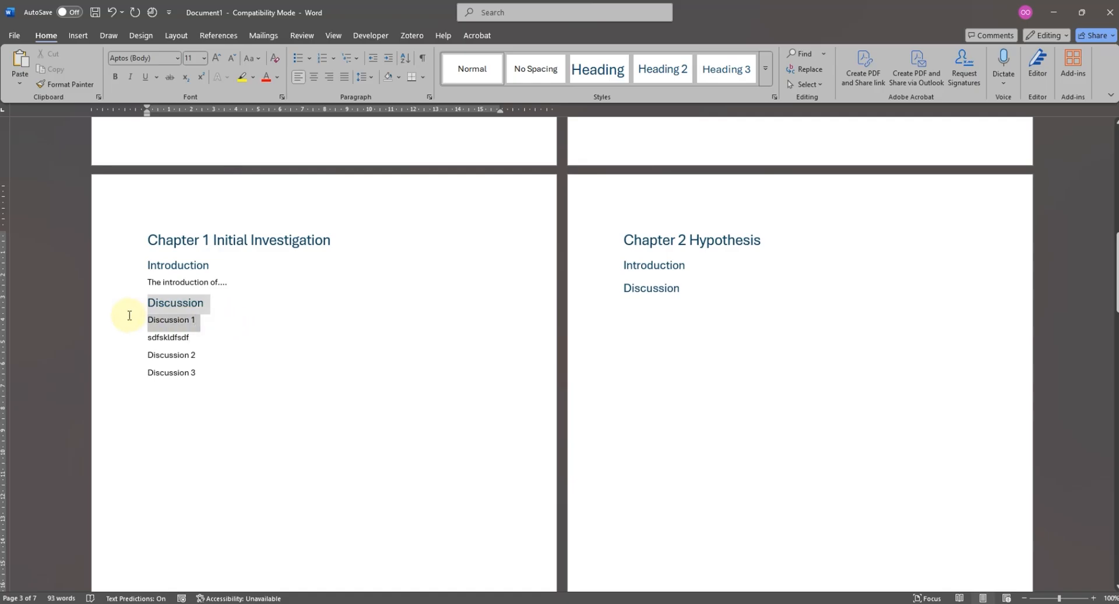
click(721, 73)
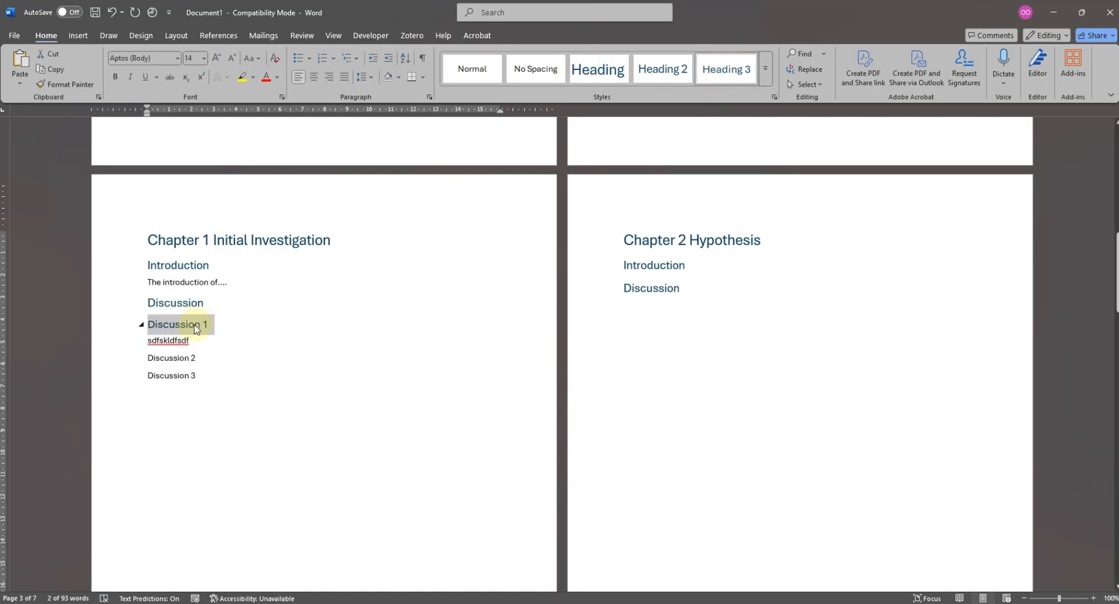
click(64, 84)
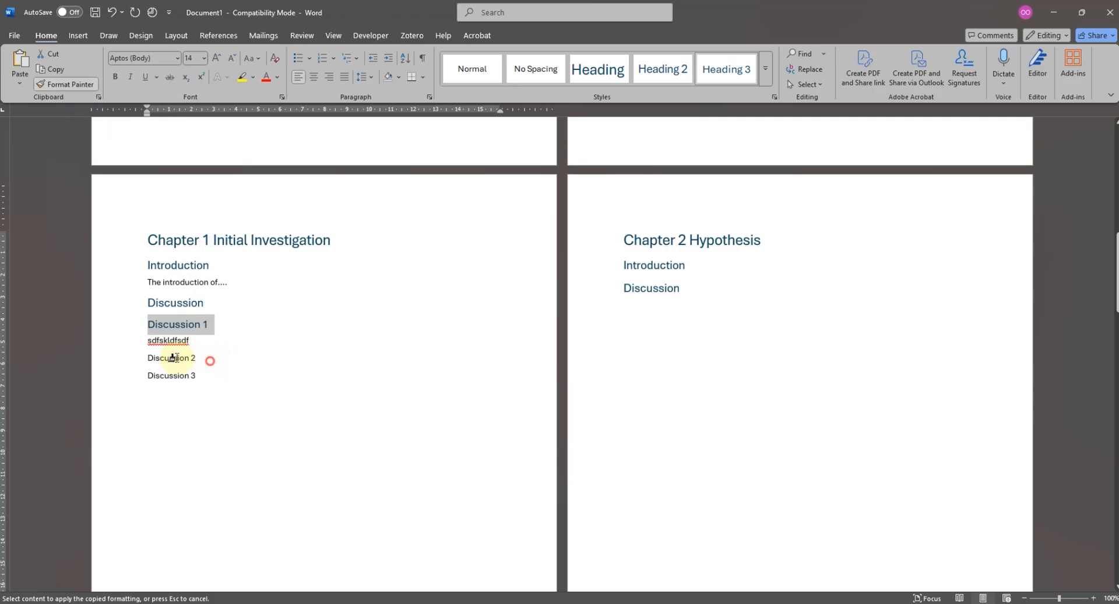
drag(175, 357, 112, 357)
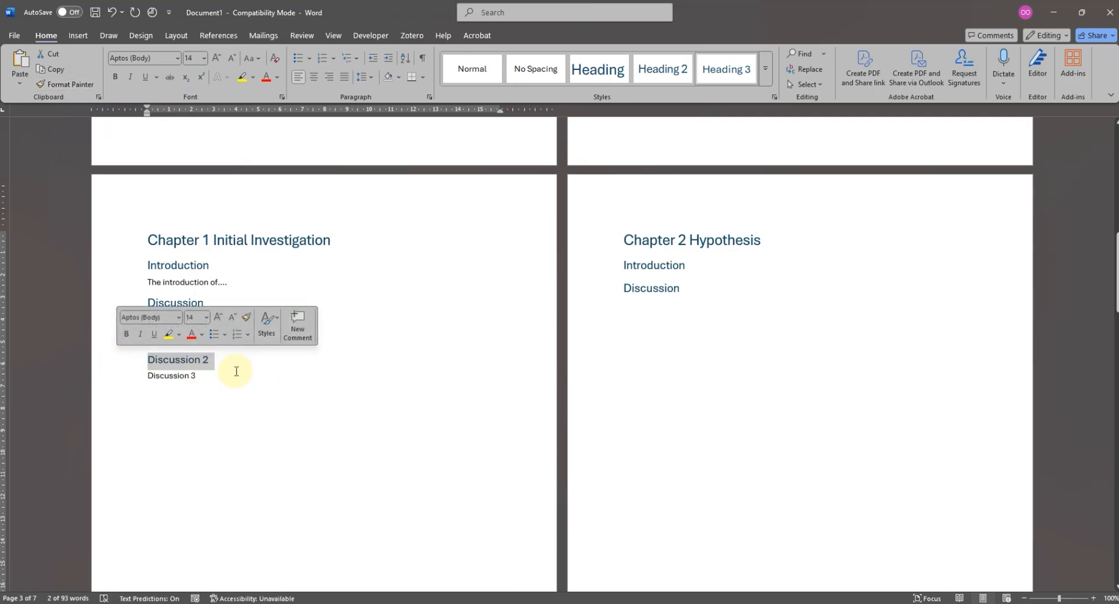
click(65, 84)
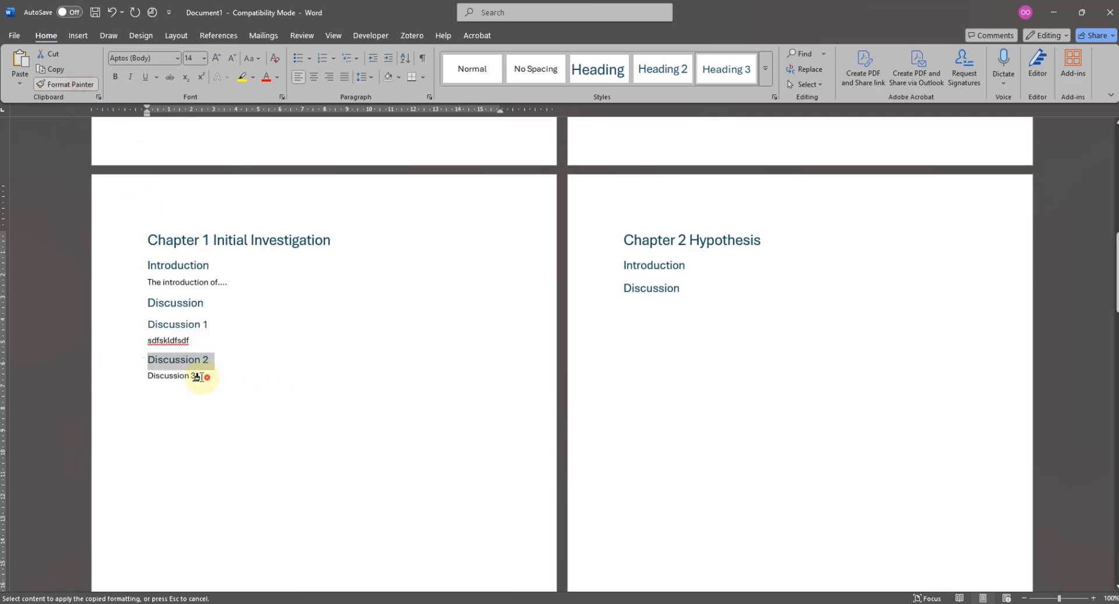
drag(198, 377, 148, 376)
- Update the entire table of contents to include the third-level discussion headings of Chapter 1
scroll(637, 369, up, 15)
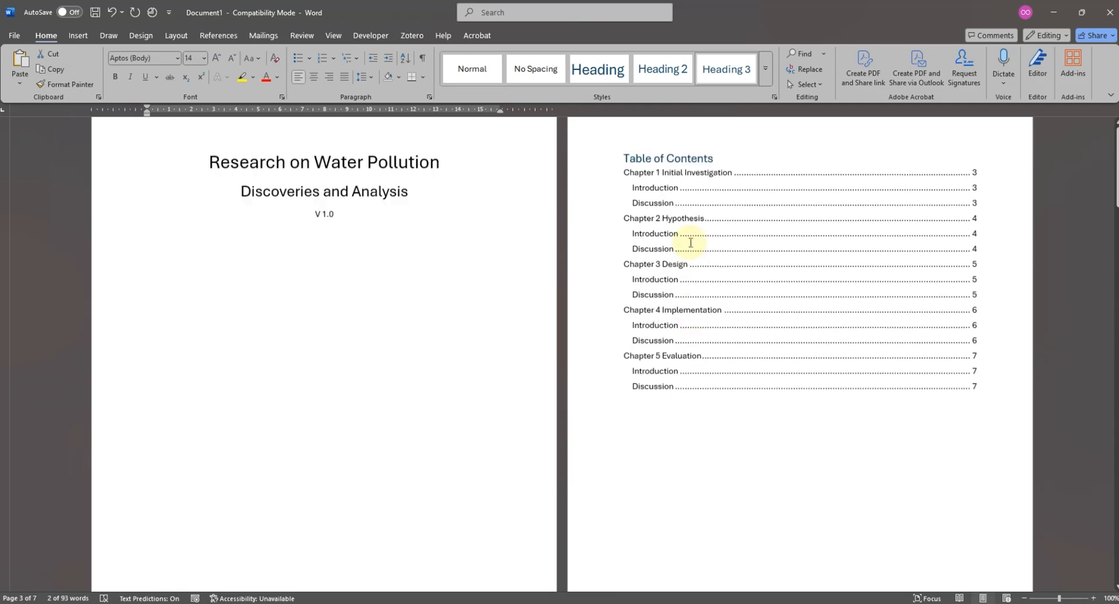
click(692, 239)
click(680, 174)
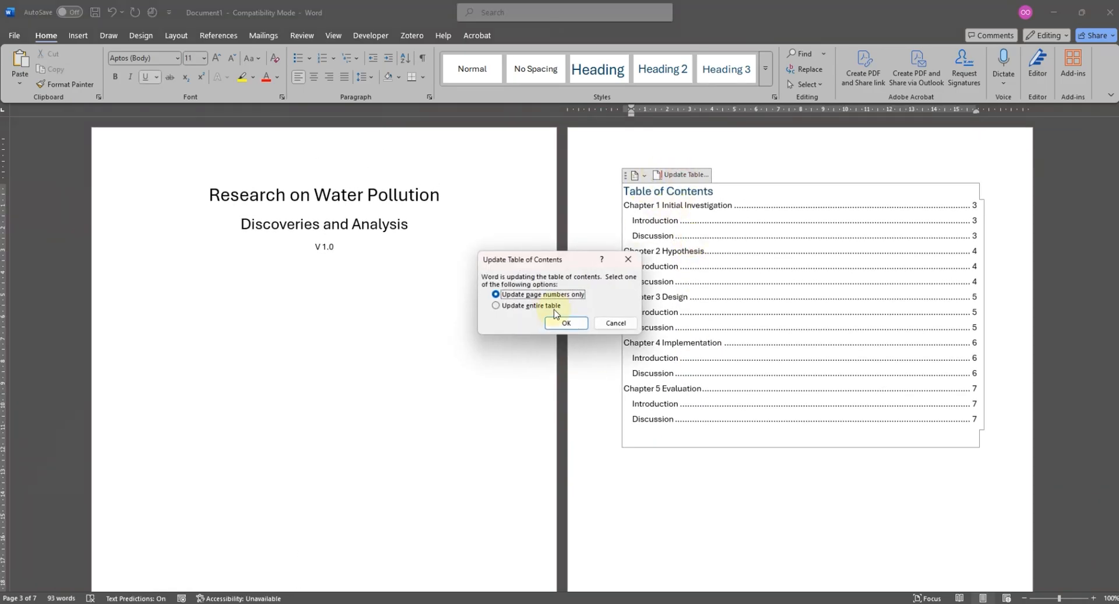
click(537, 309)
click(566, 323)
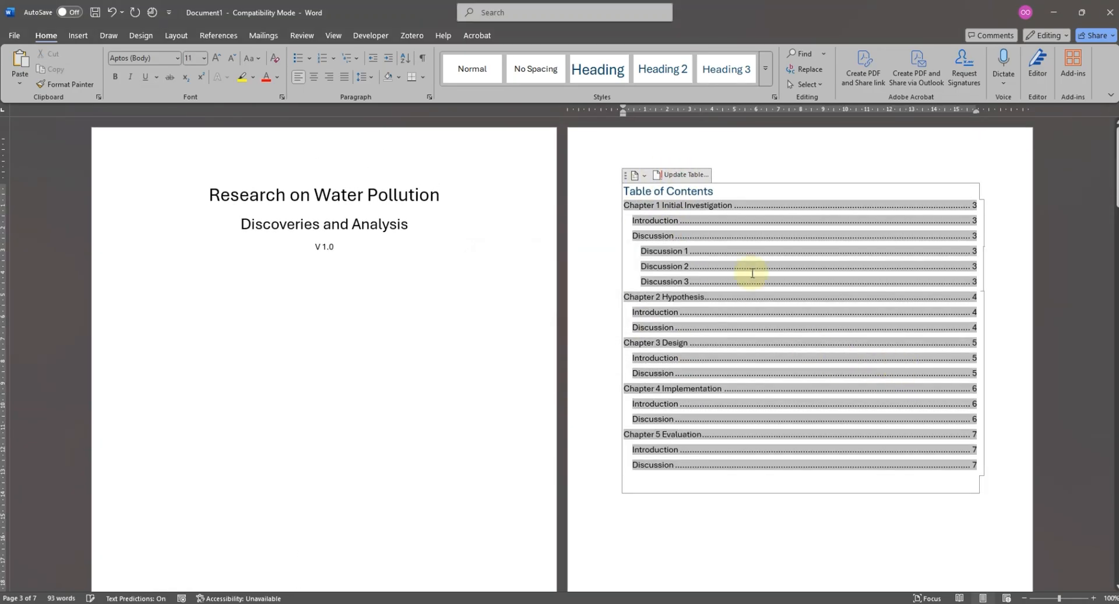
click(701, 265)
click(668, 247)
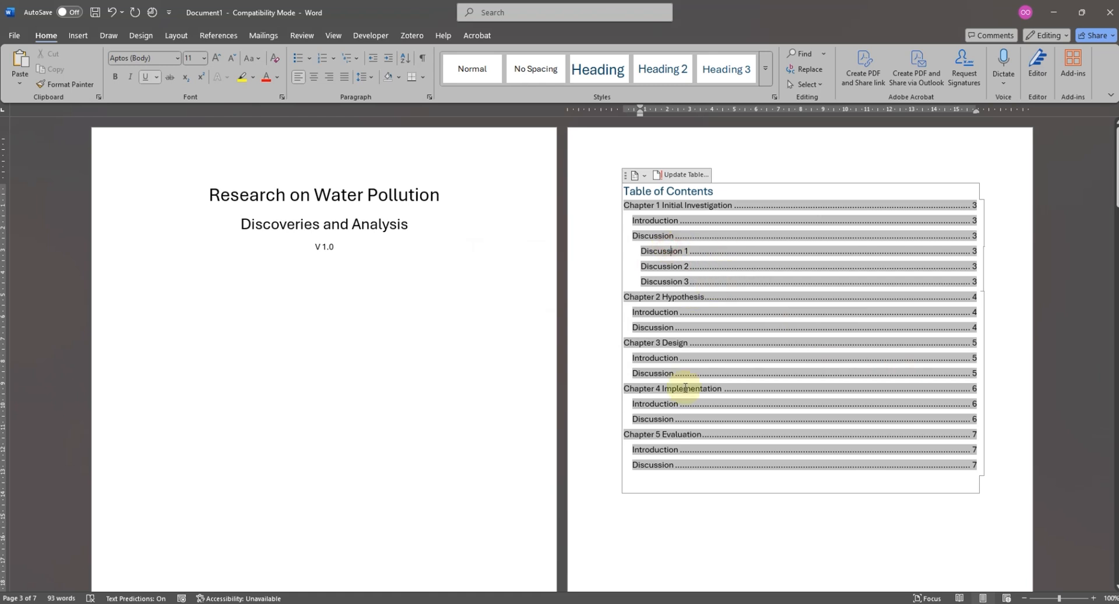
click(750, 514)
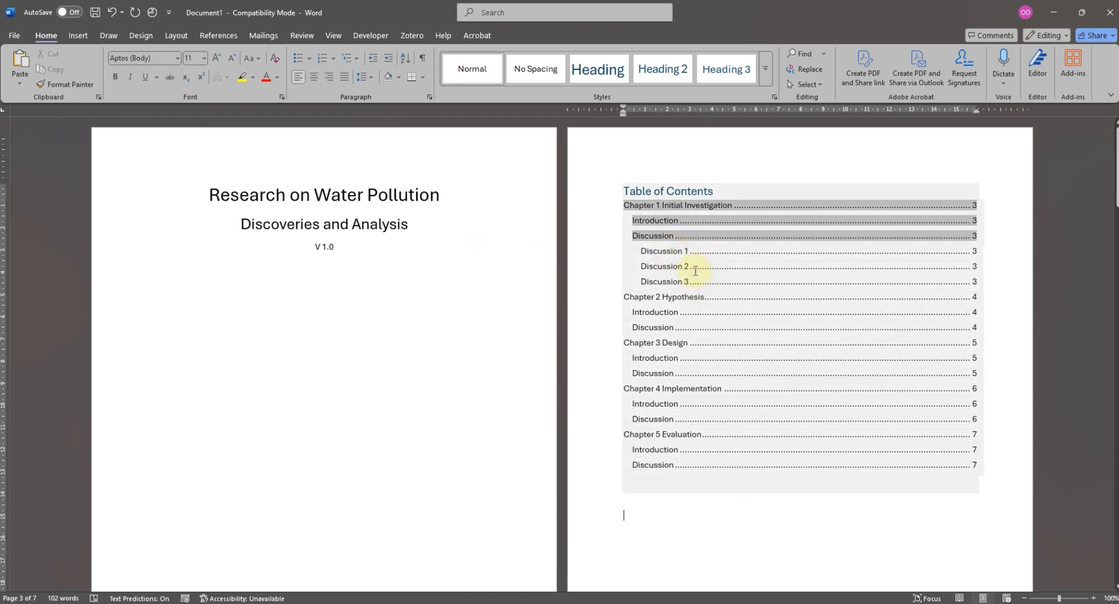
click(759, 528)
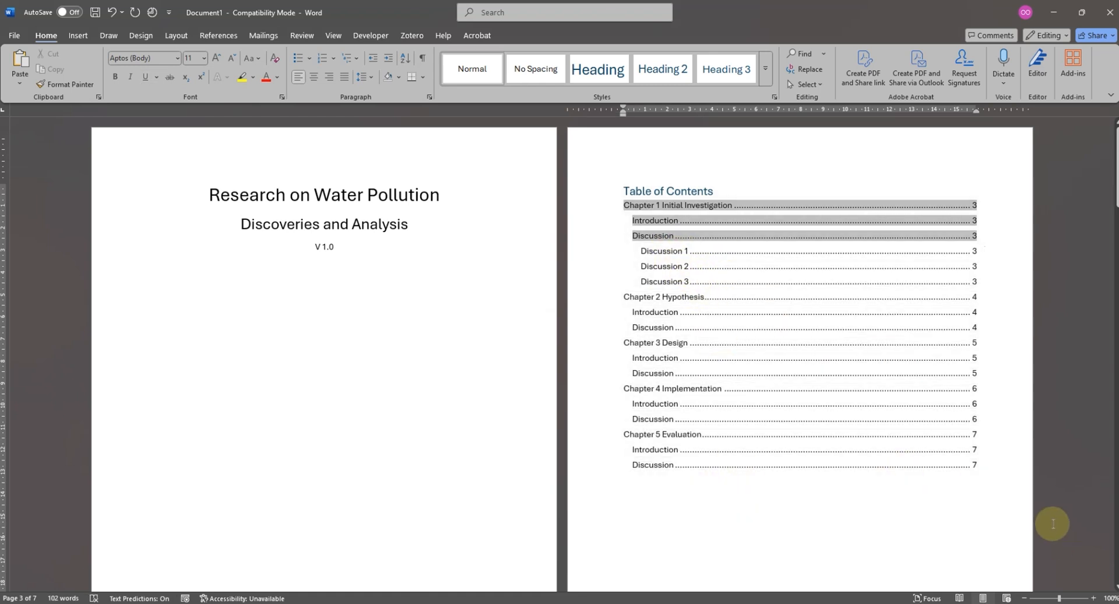
click(611, 221)
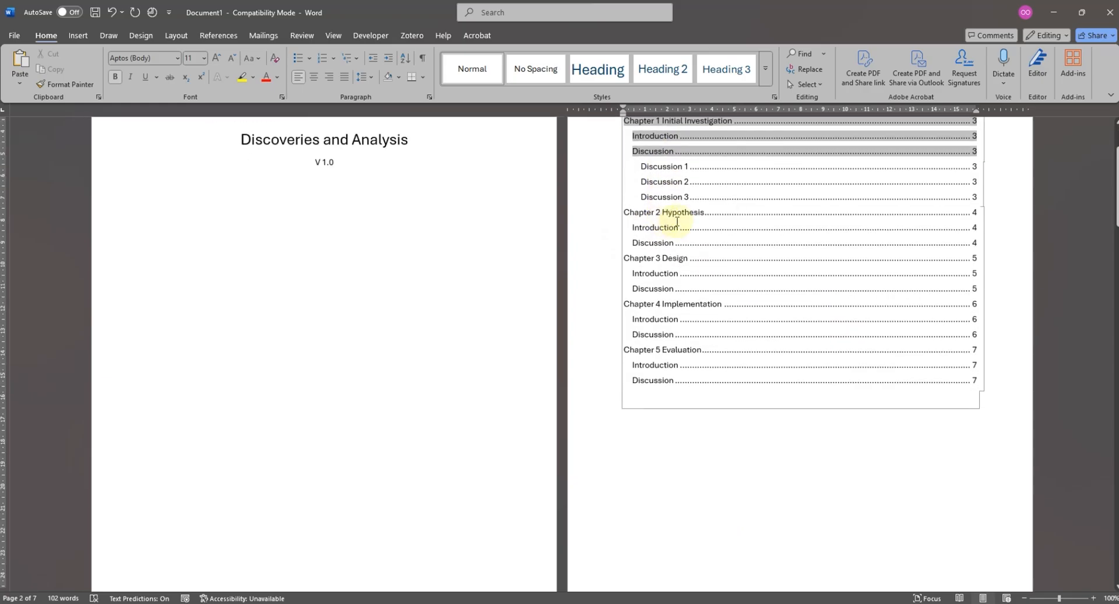
ctrl+click(664, 221)
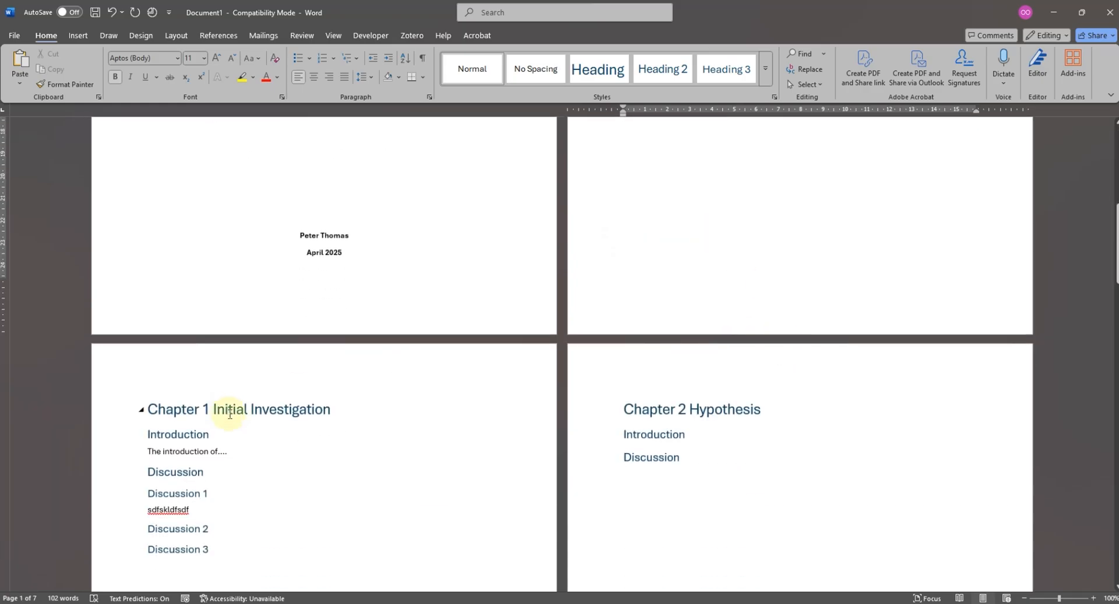
- Insert a page break before the "Chapter 1 Initial Investigation" heading and remove the surplus blank page, keeping a single one
click(148, 409)
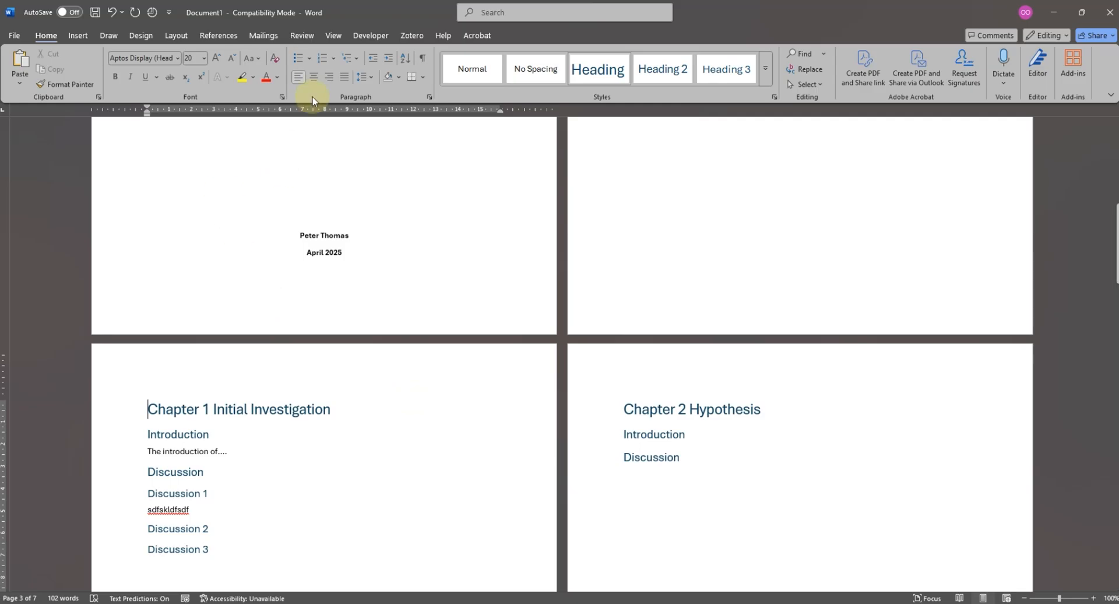
click(79, 35)
click(71, 70)
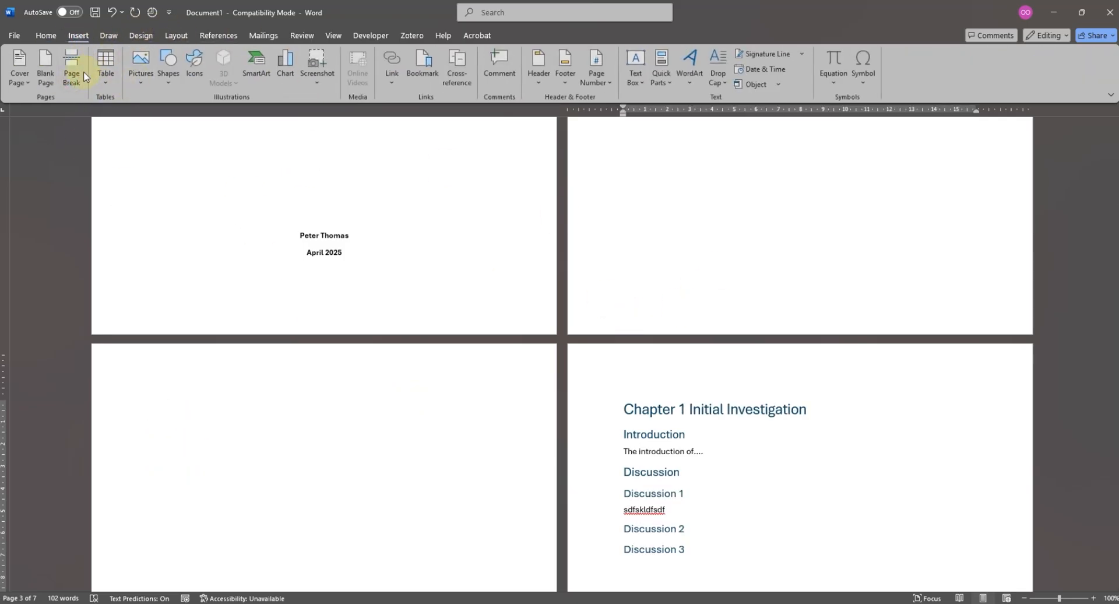
click(73, 71)
scroll(592, 240, down, 10)
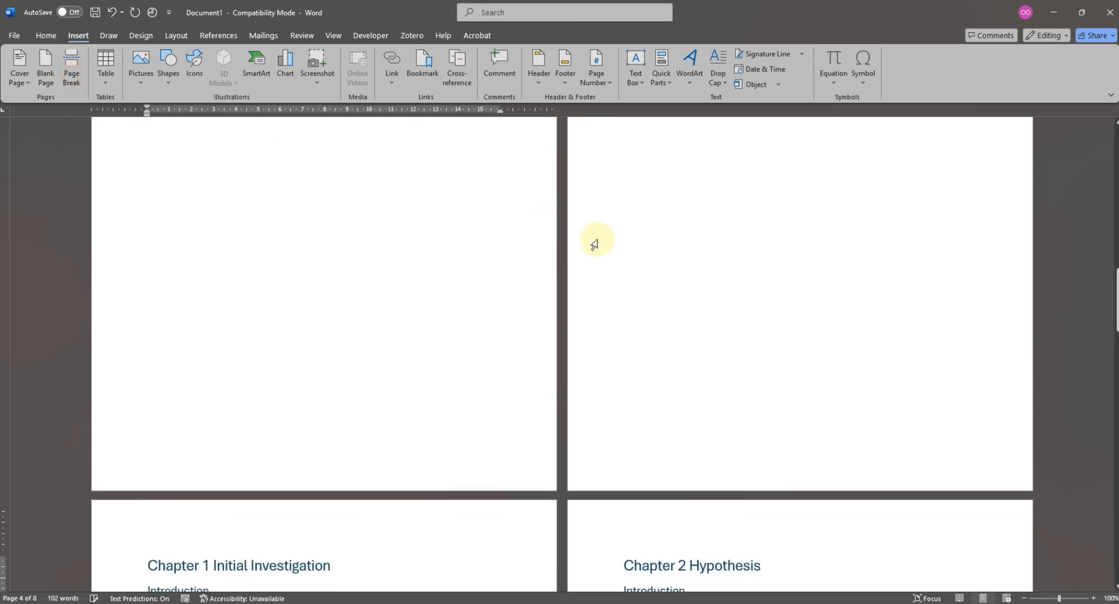
scroll(357, 302, up, 4)
click(234, 260)
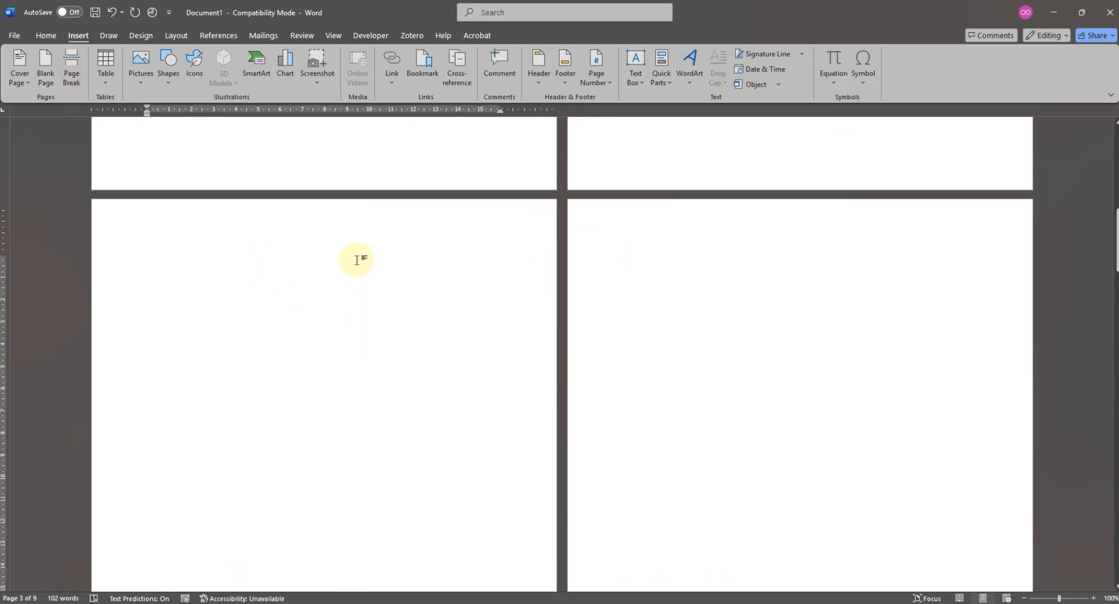
key(BackSpace)
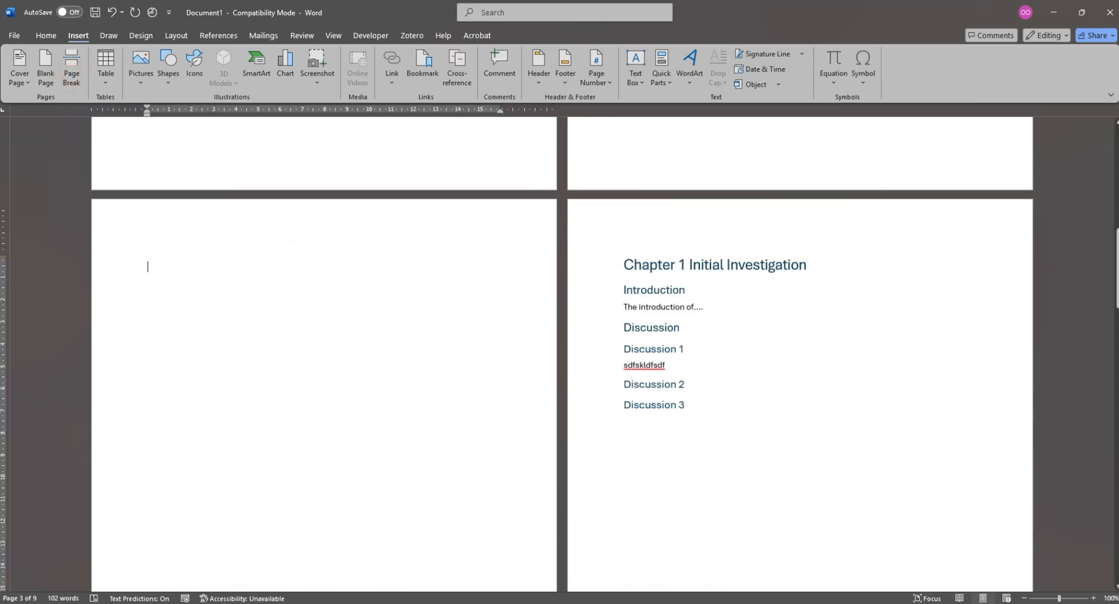
- Insert a table of figures with the caption label Figure on the blank page before Chapter 1
scroll(637, 374, up, 4)
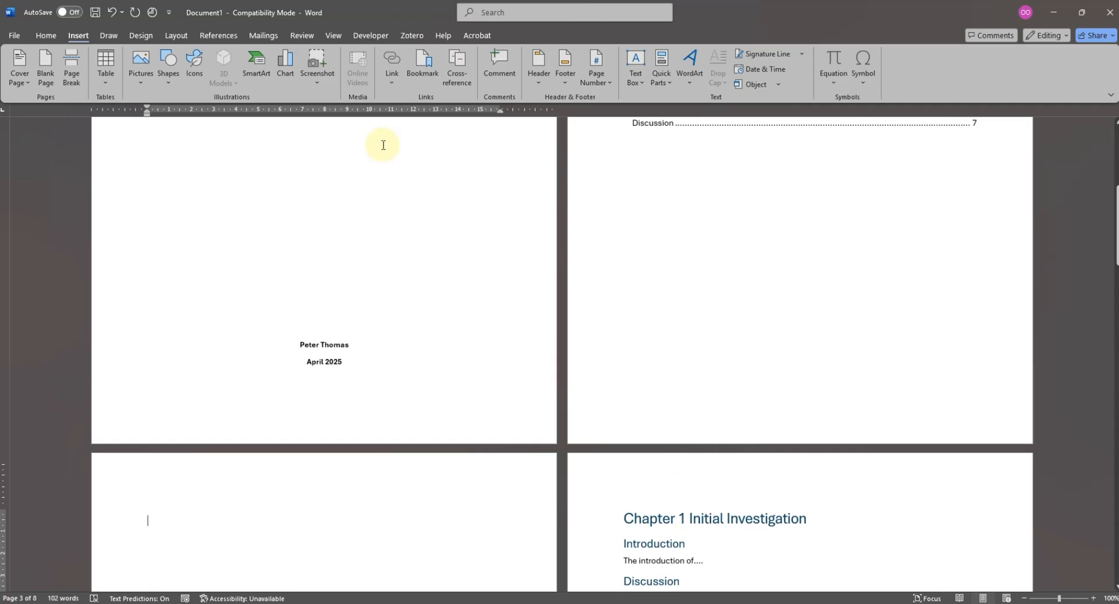
click(219, 35)
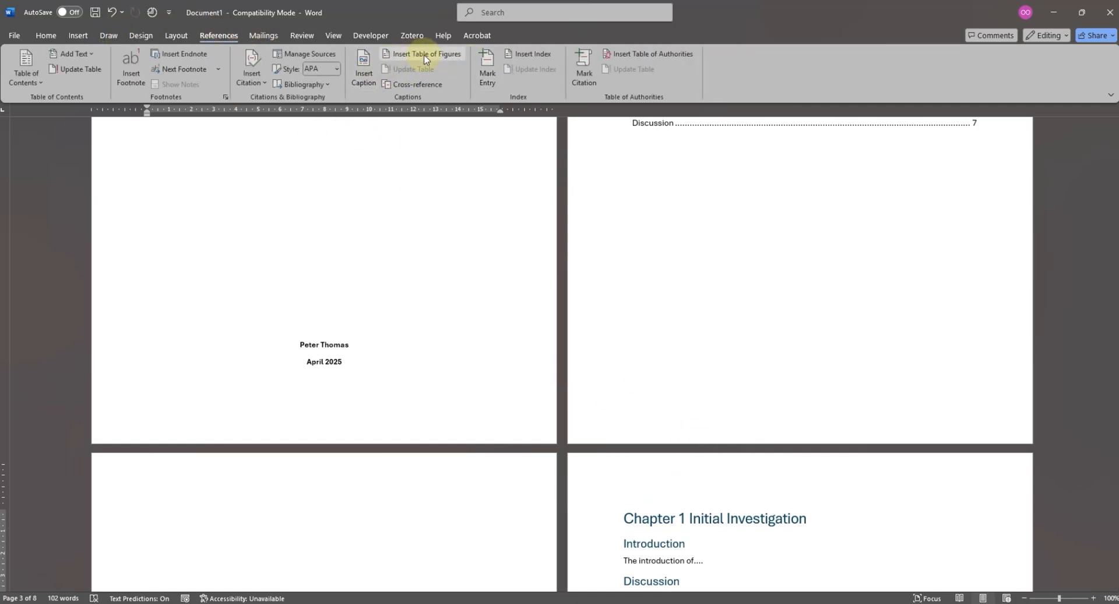
click(424, 54)
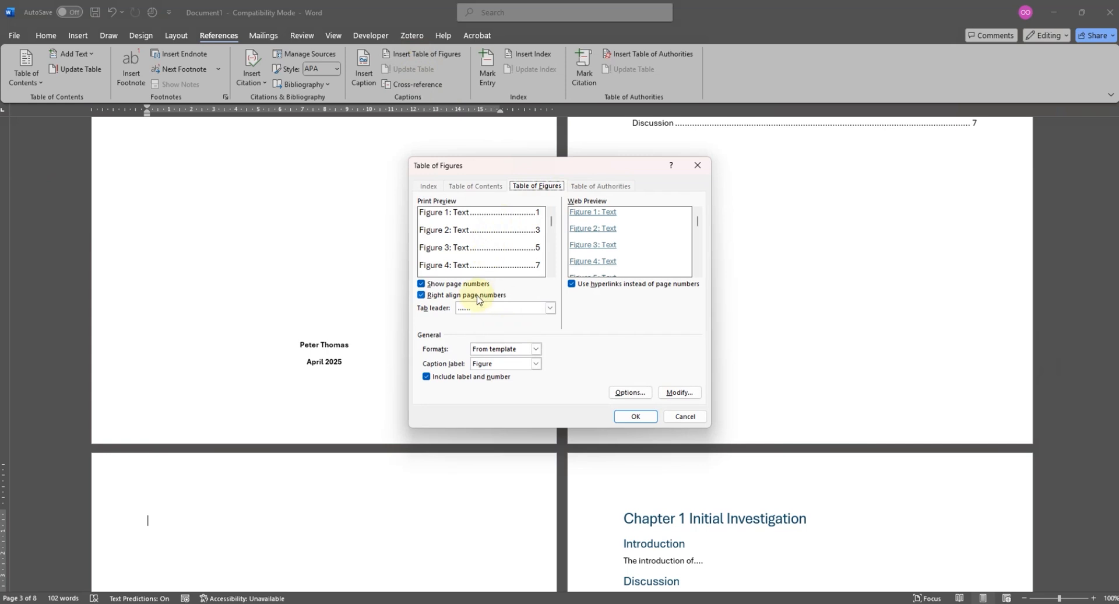
click(506, 365)
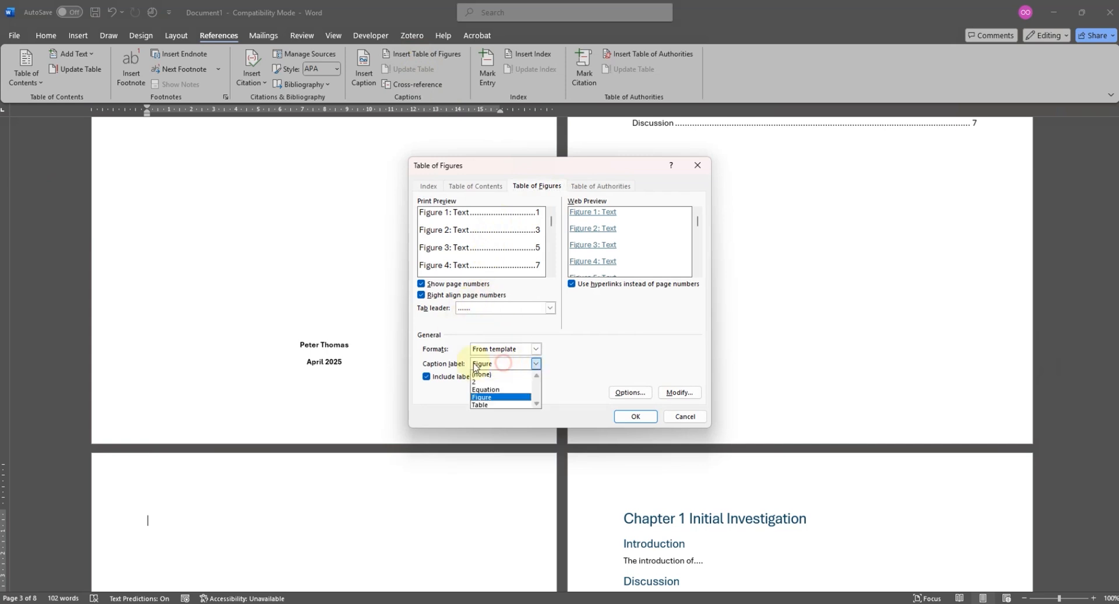
click(494, 397)
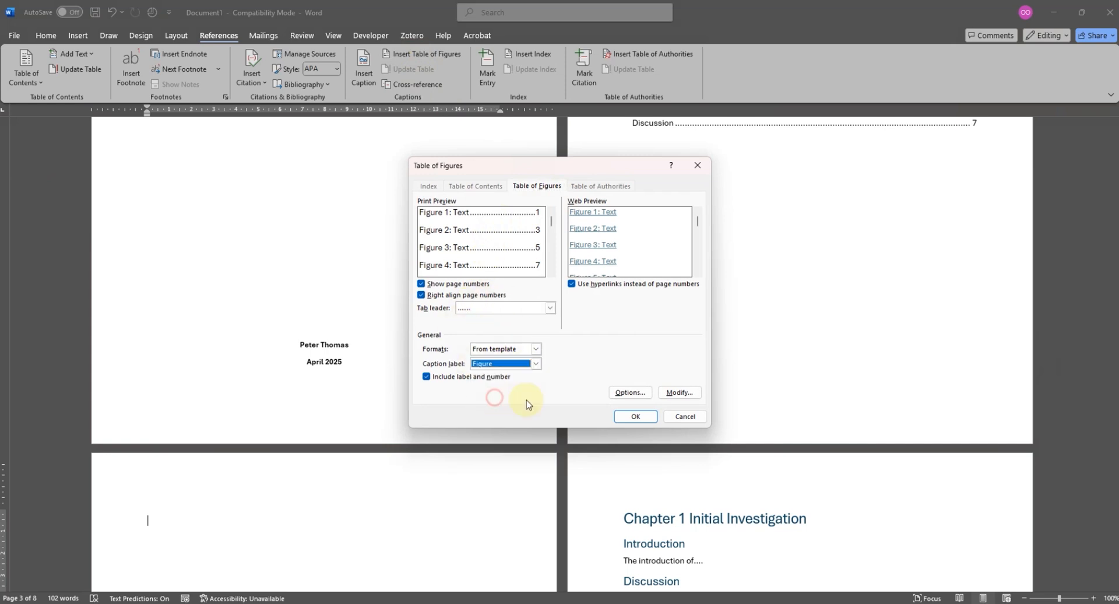
click(635, 416)
- Insert a page break before the Chapter 1 heading to add a blank page after the list of figures
scroll(291, 513, down, 3)
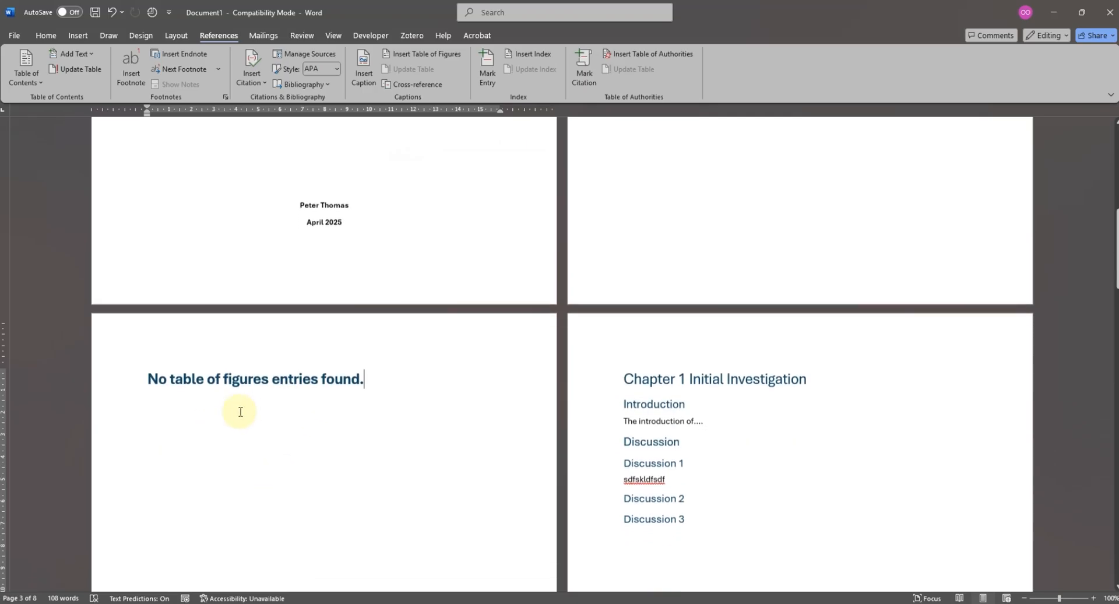
click(628, 386)
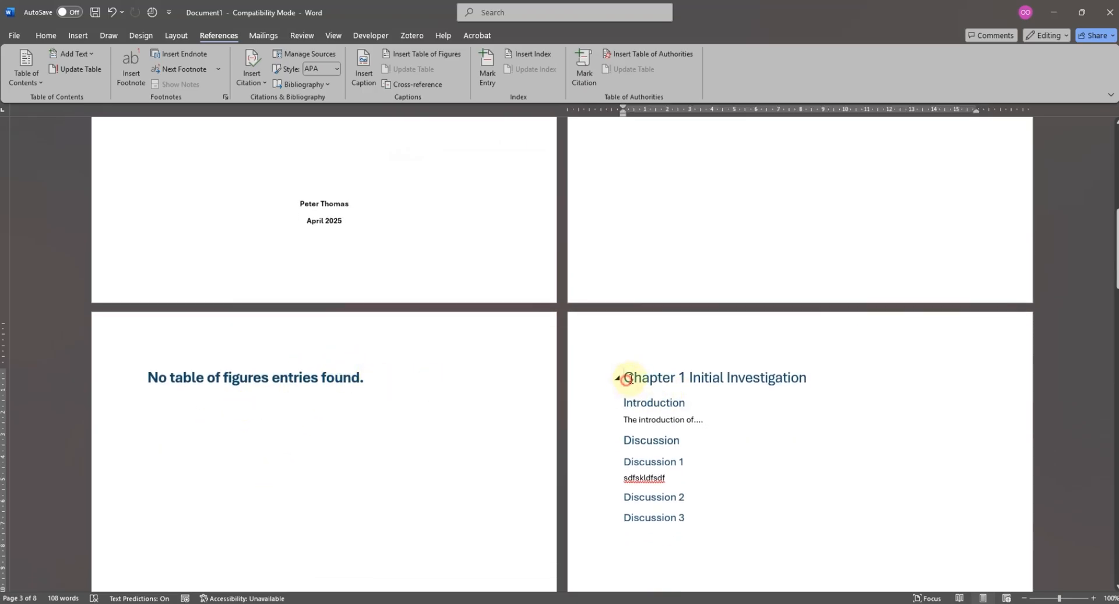
click(74, 36)
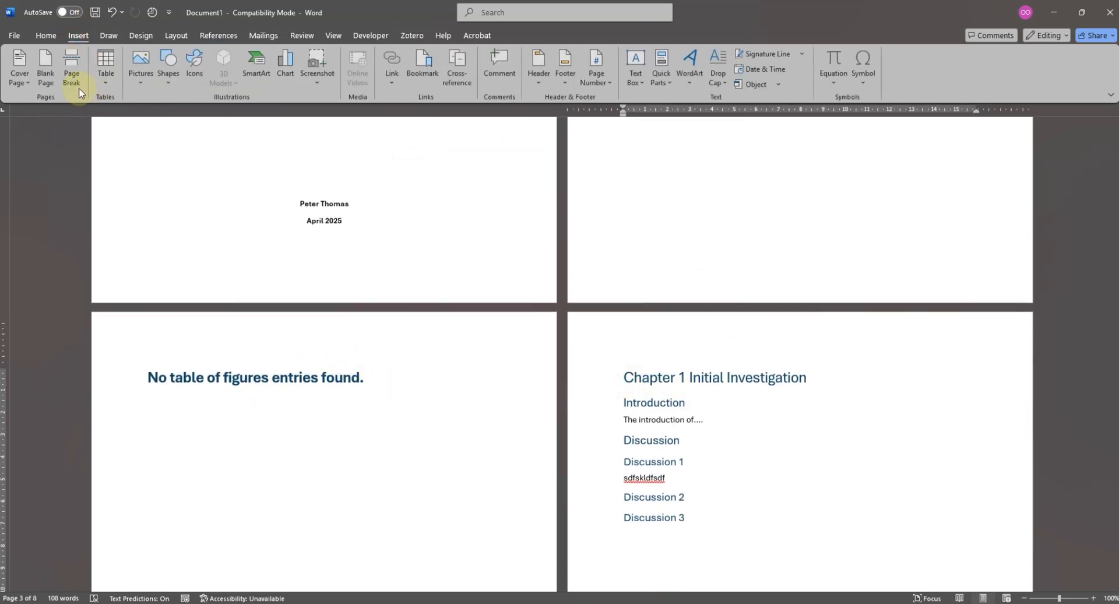
click(72, 72)
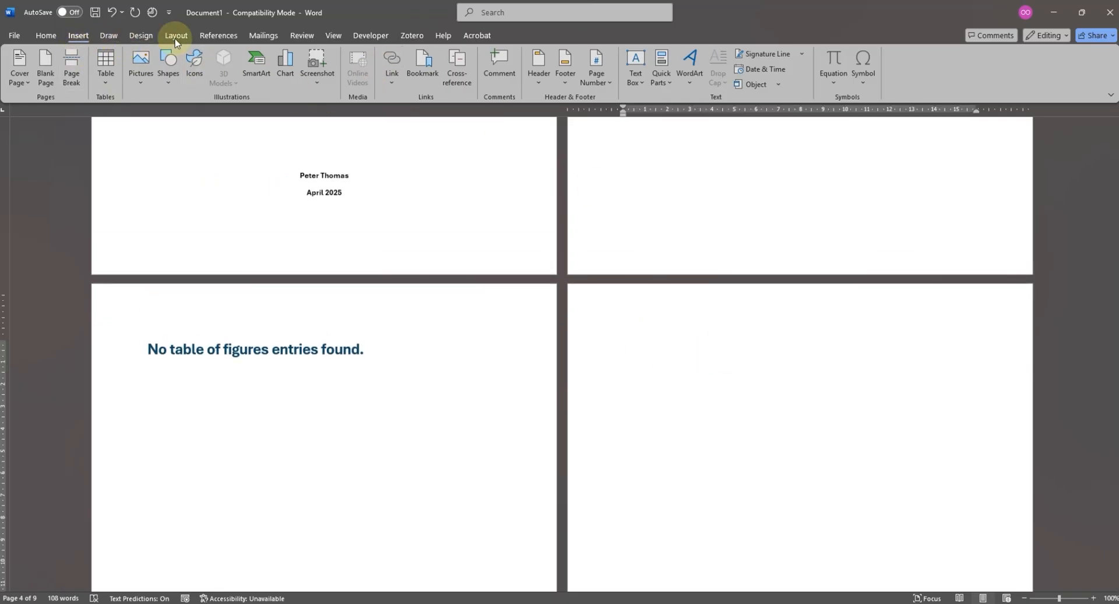
- Insert a table of figures with the caption label Table on the new blank page
click(218, 35)
click(421, 55)
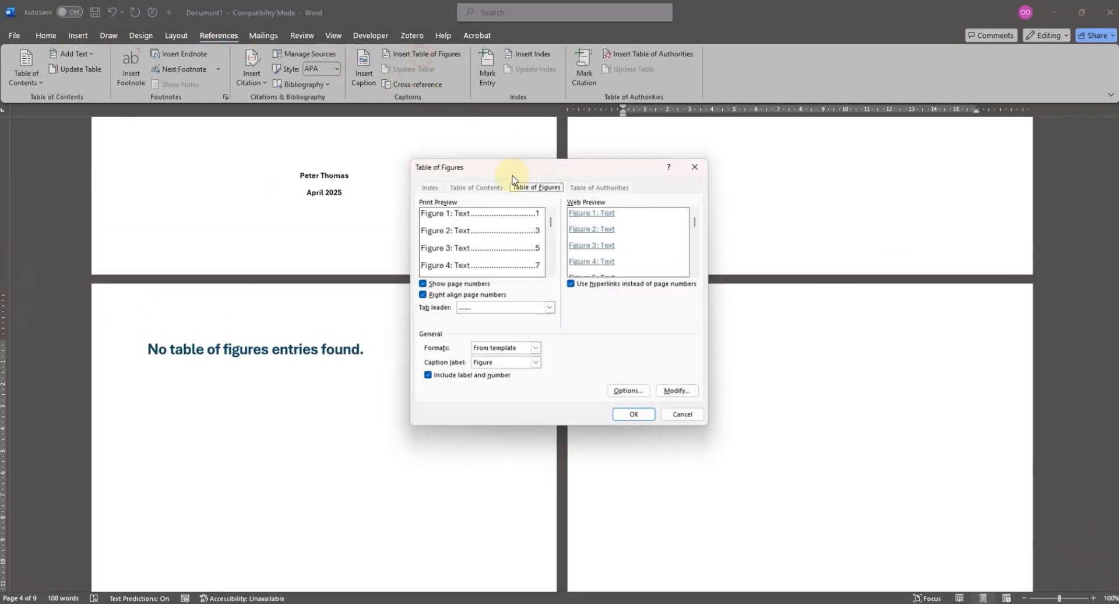
click(507, 365)
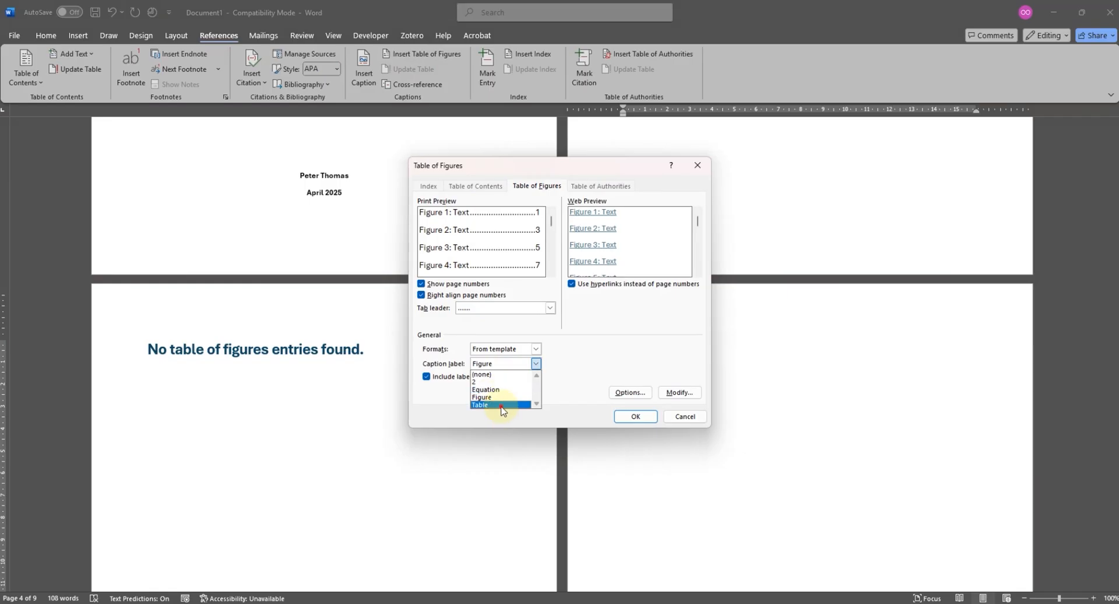
click(500, 405)
click(636, 417)
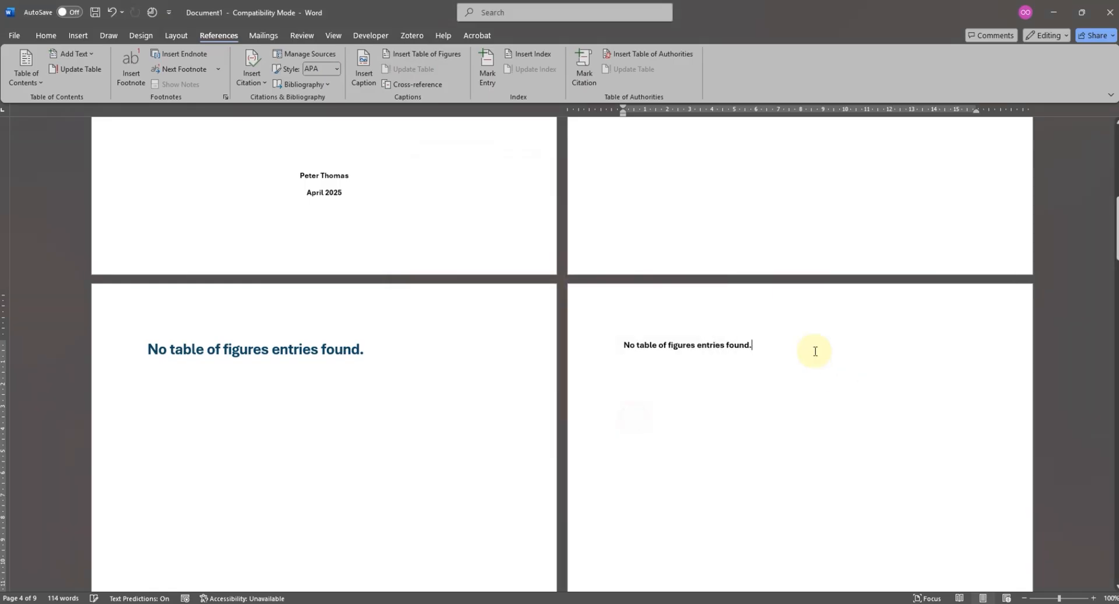
- Add the line "Image of a Car" below "Discussion 3" in Chapter 1 and insert an extra empty line above it
scroll(781, 354, down, 10)
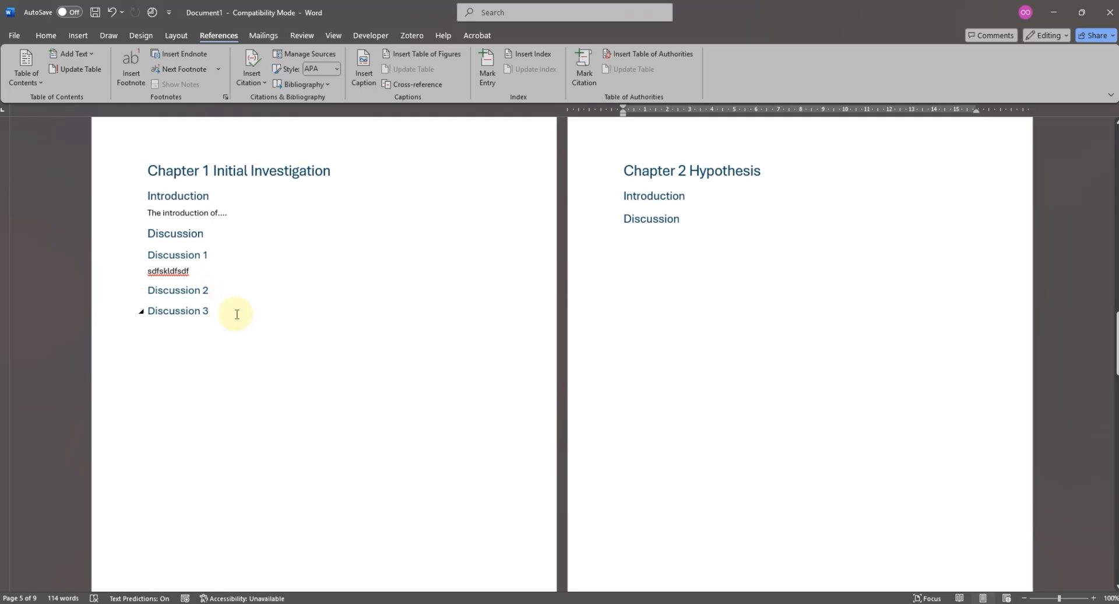
click(237, 314)
key(Return)
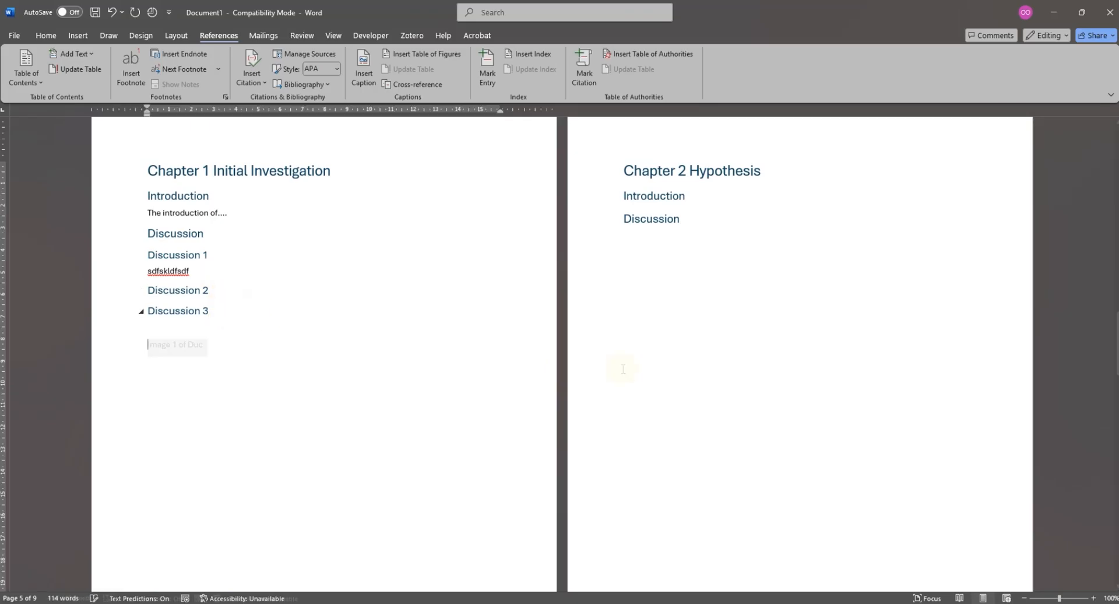
text(Image of a Ca)
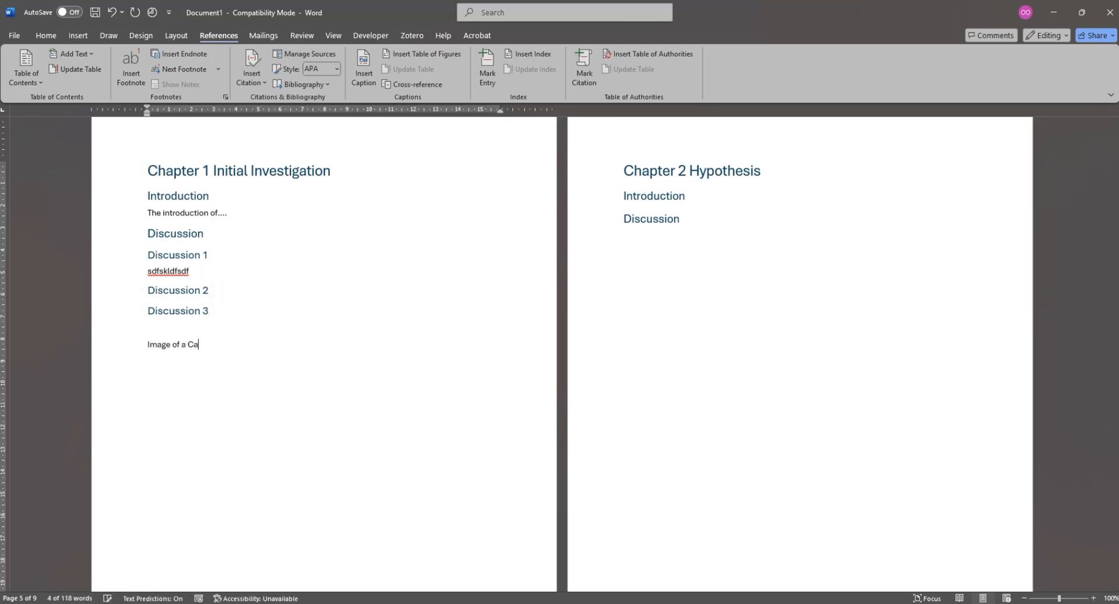
text(r)
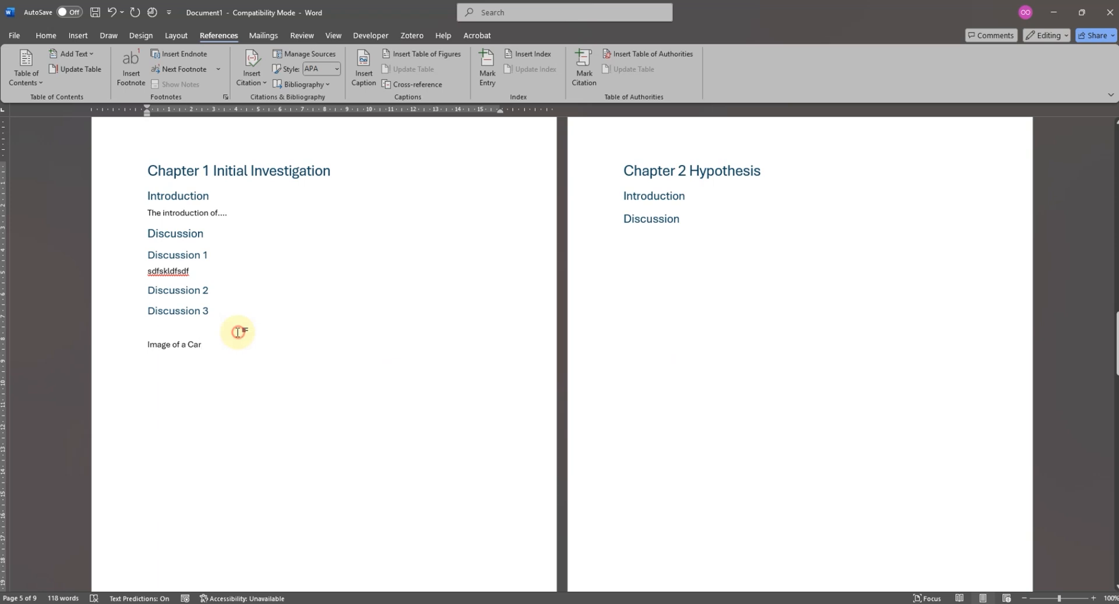
key(Return)
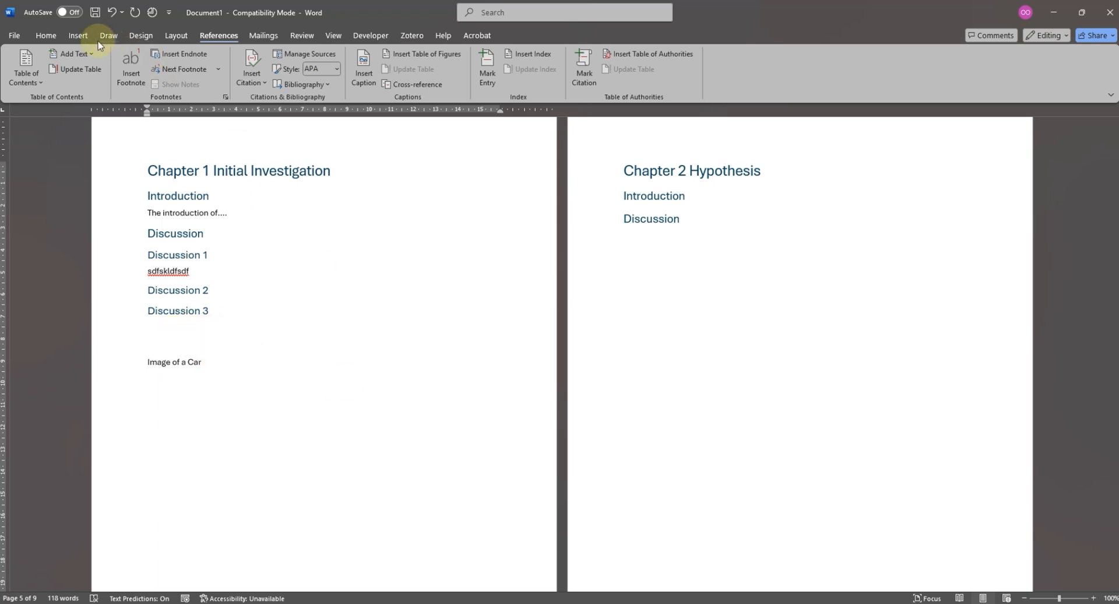
- Replace the "Image of a Car" line below Discussion 3 with an inserted Figure caption reading "Figure 1- Image of a Car"
click(78, 35)
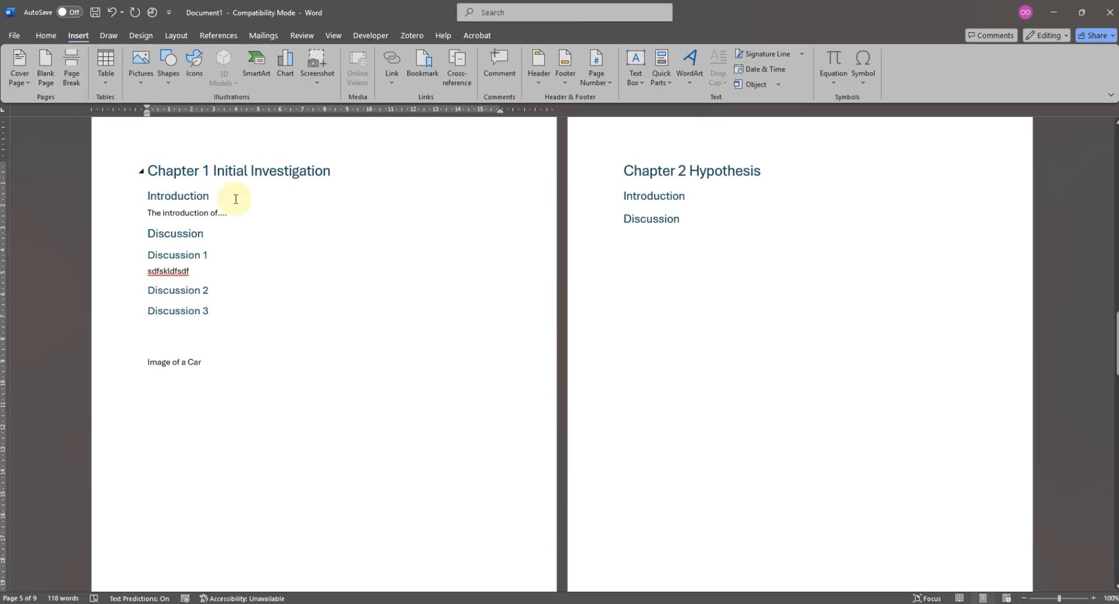
click(215, 360)
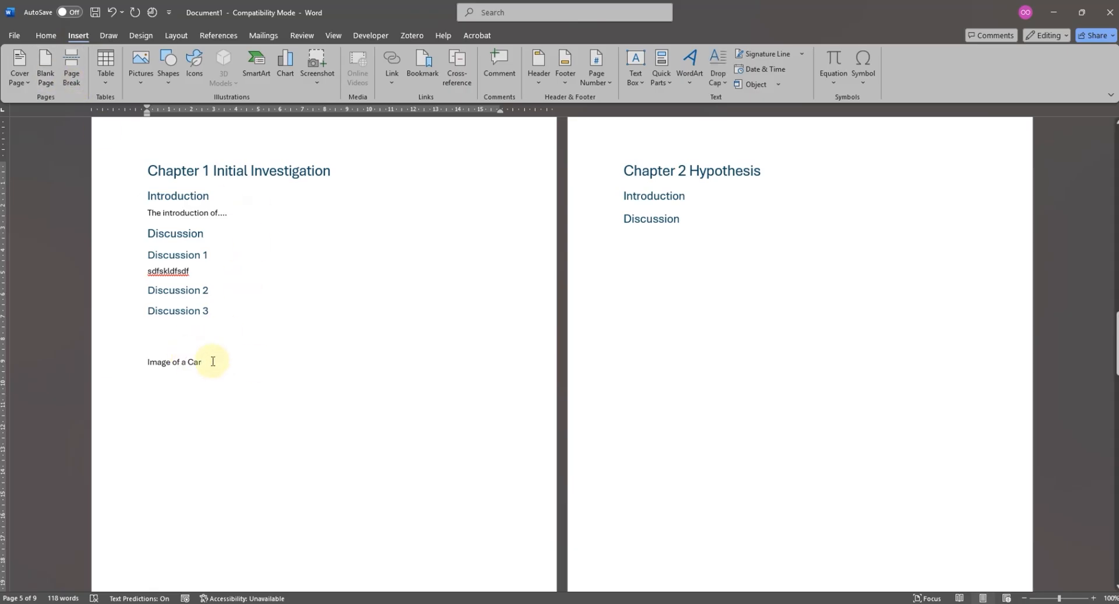
drag(212, 361, 133, 362)
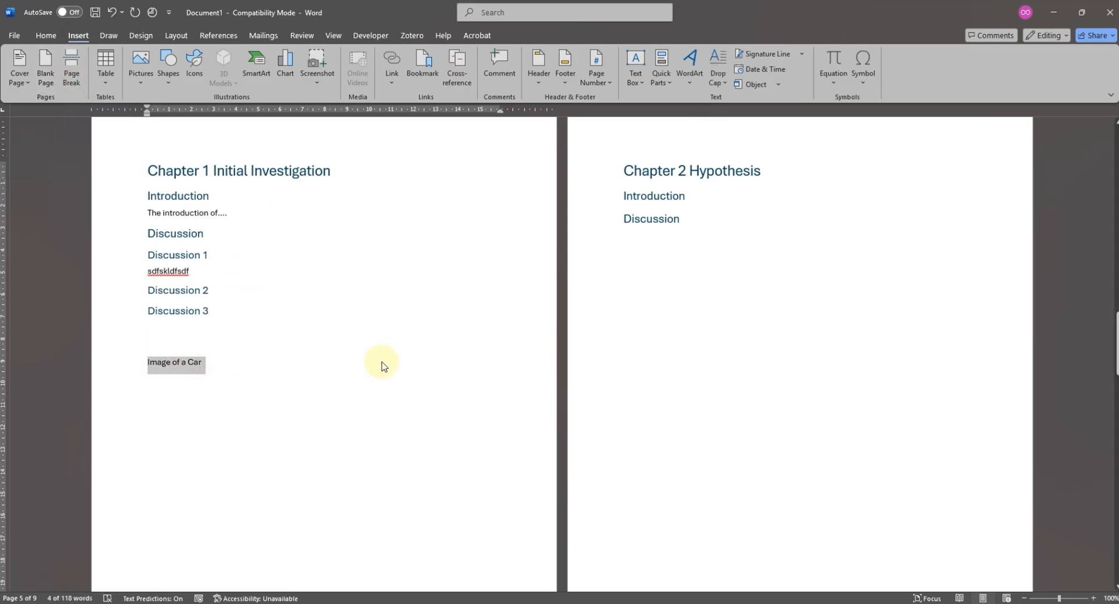
key(Delete)
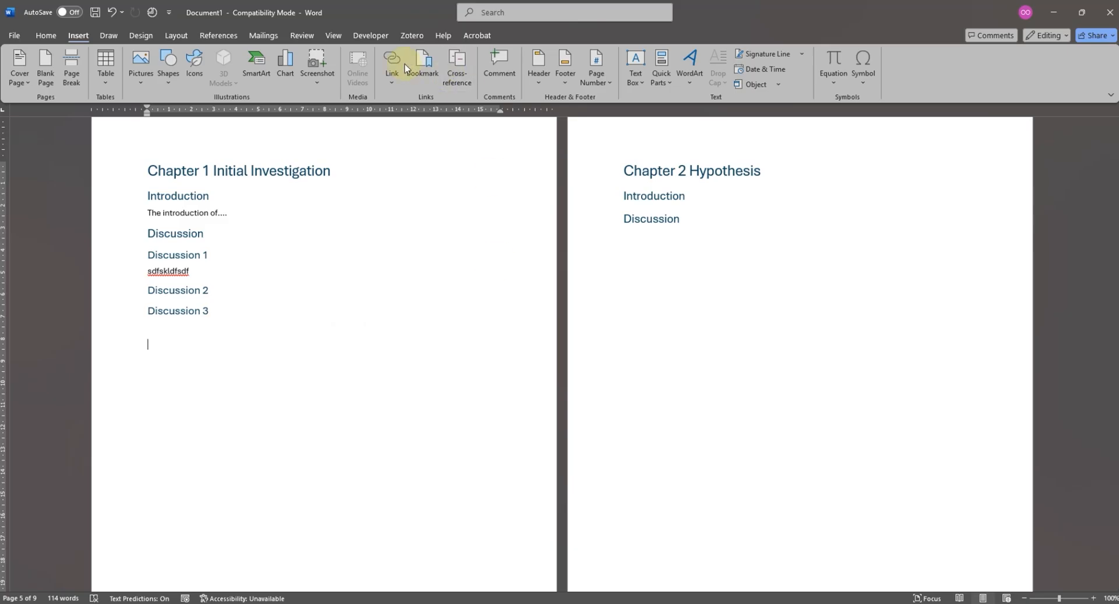
click(221, 35)
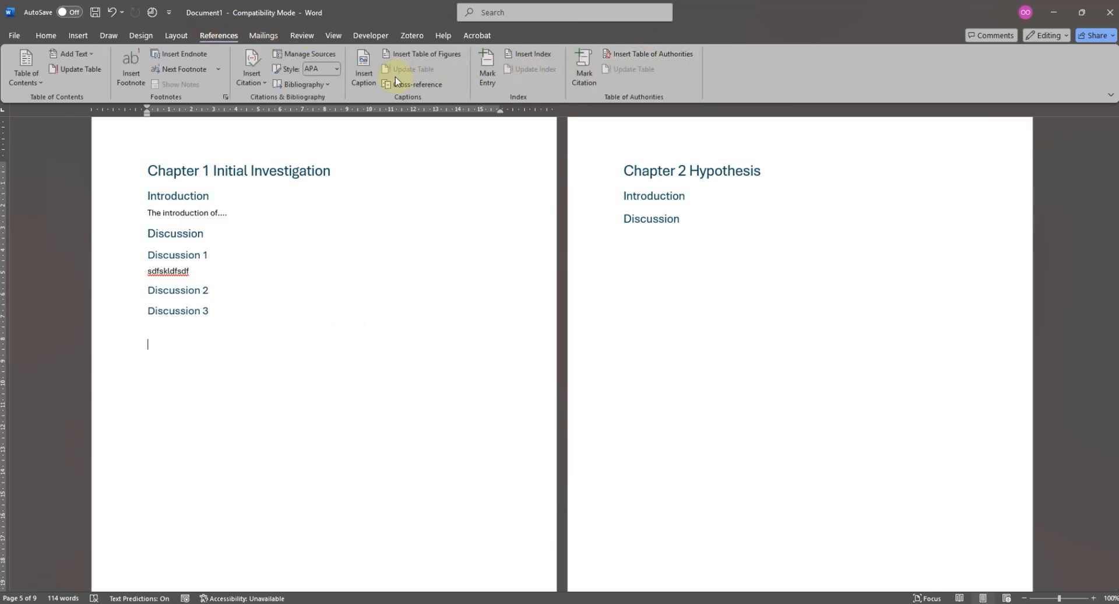
click(363, 73)
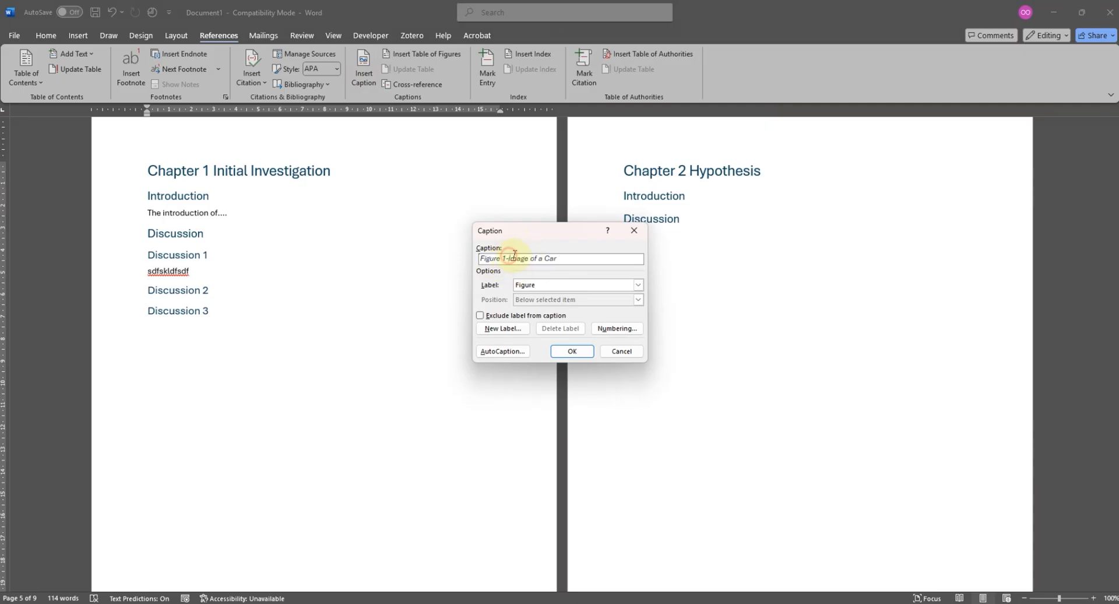
click(573, 352)
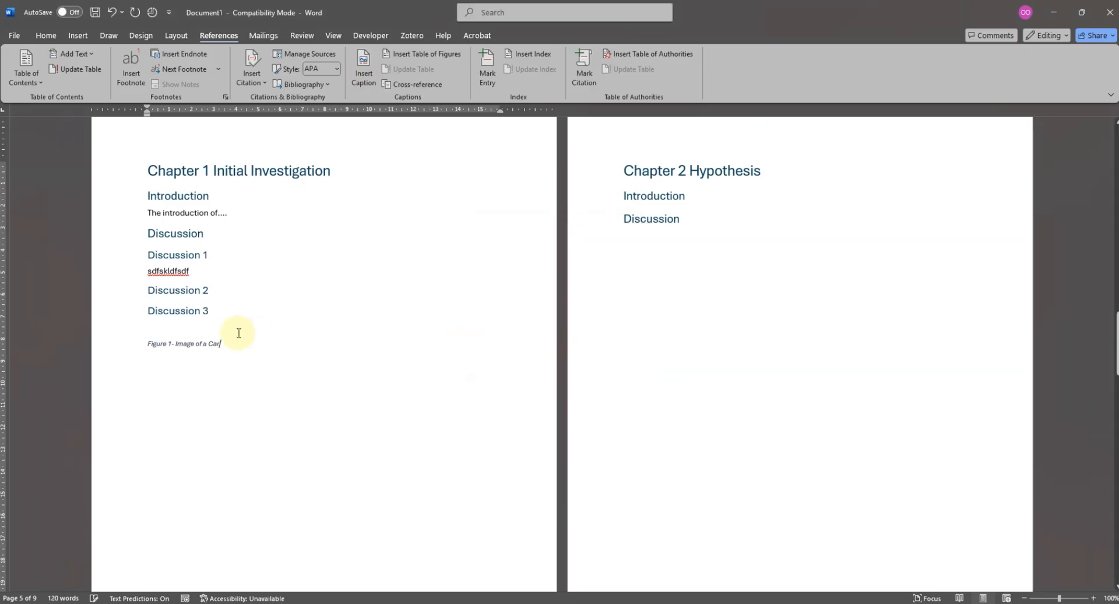
- Centre the figure caption and add a centred placeholder line "<Image of a car>" directly above it
click(234, 344)
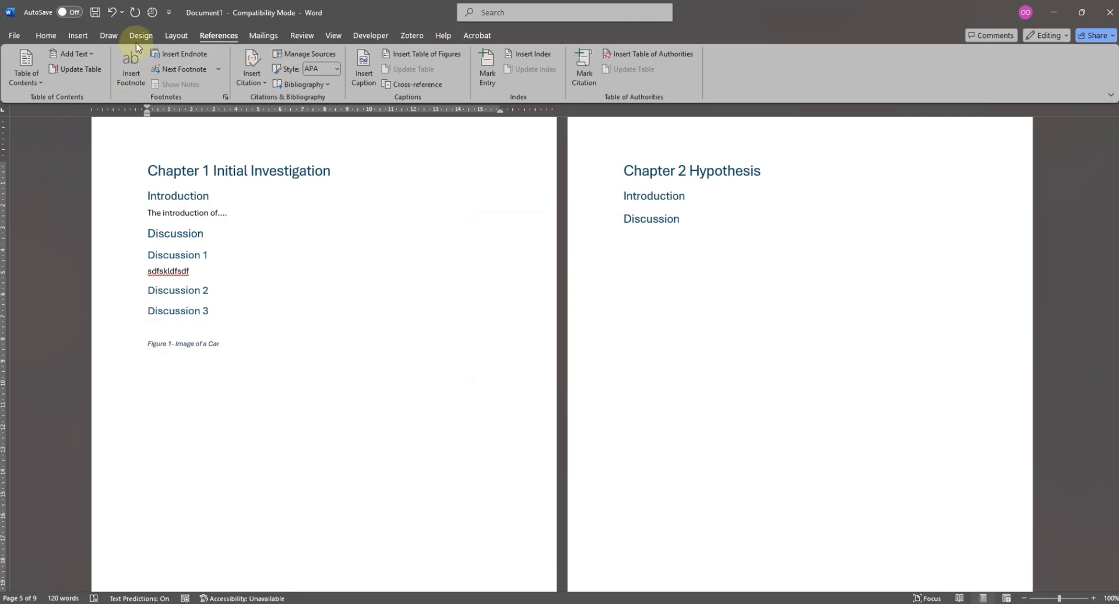
click(46, 34)
click(314, 76)
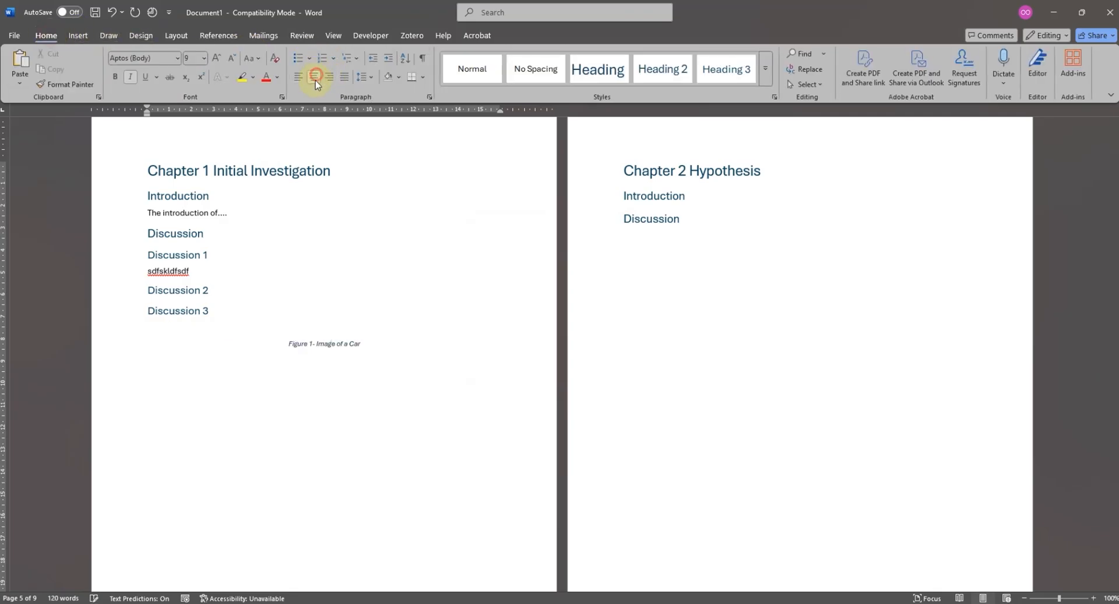
click(321, 326)
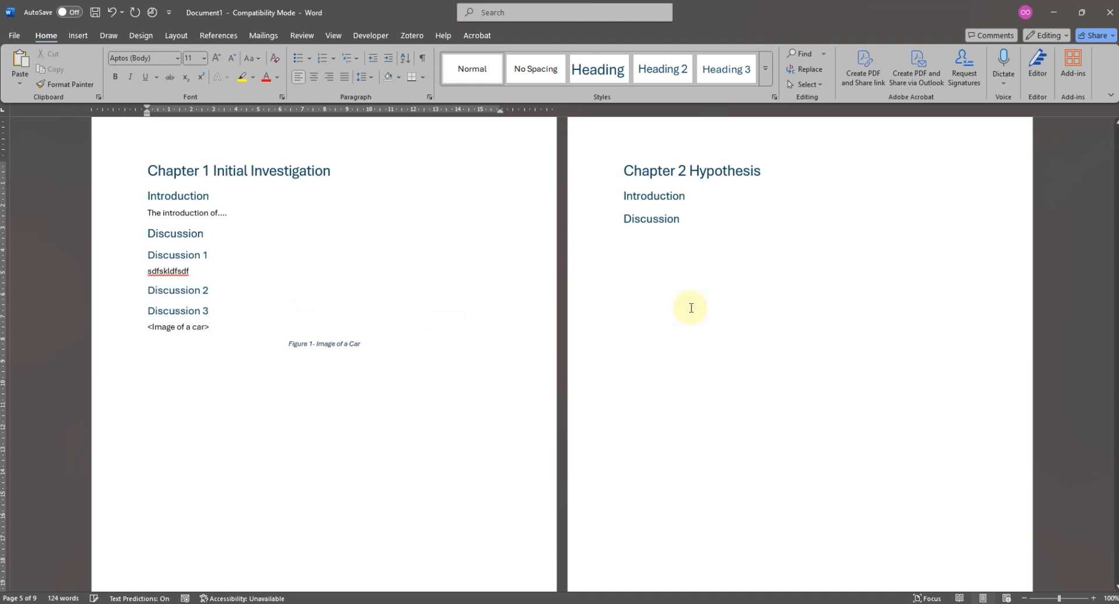
click(314, 77)
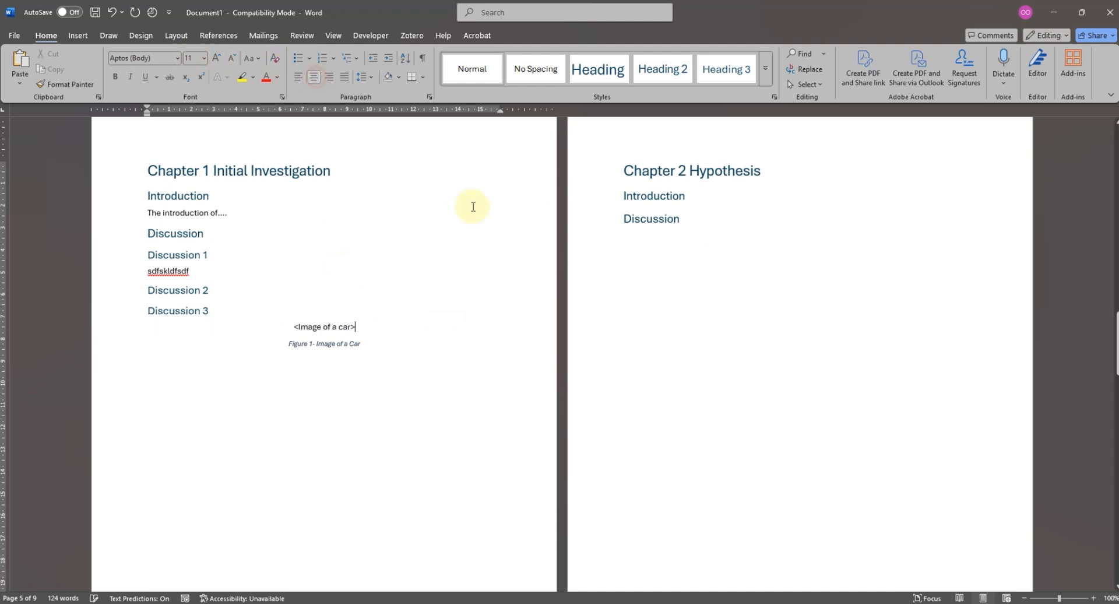
- Update the table of figures on page 3 so it lists the new figure caption
scroll(531, 267, up, 10)
scroll(537, 268, up, 5)
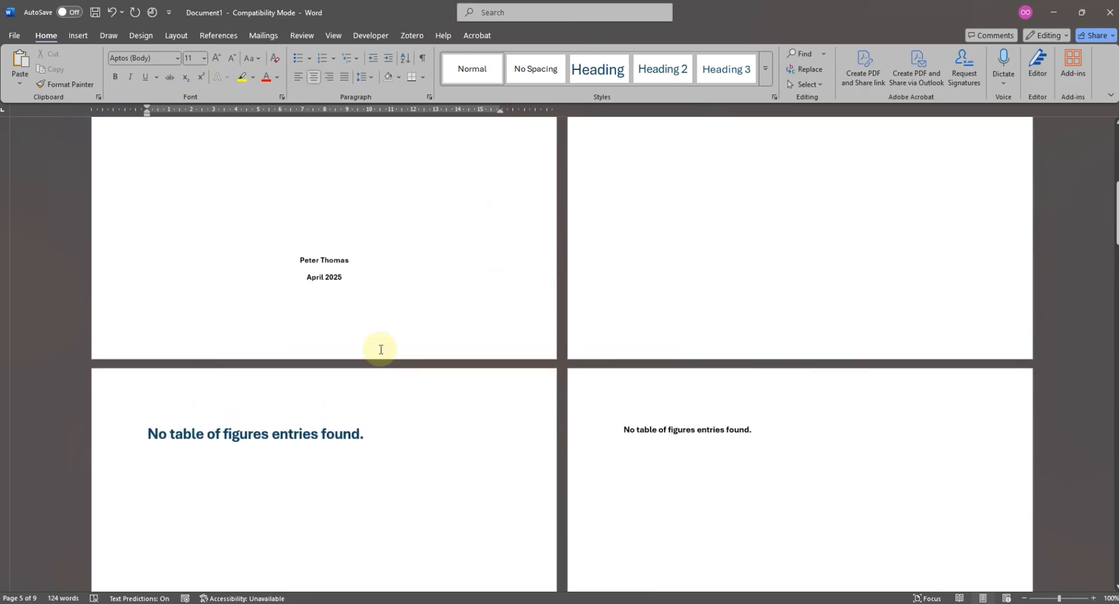
triple_click(292, 464)
right_click(252, 460)
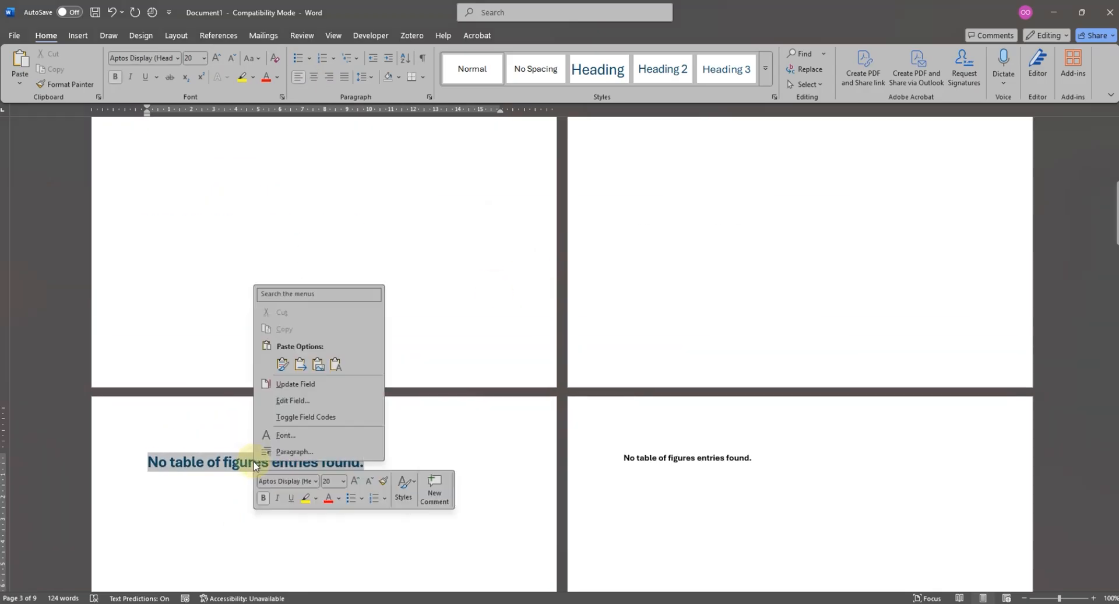
click(294, 383)
click(203, 458)
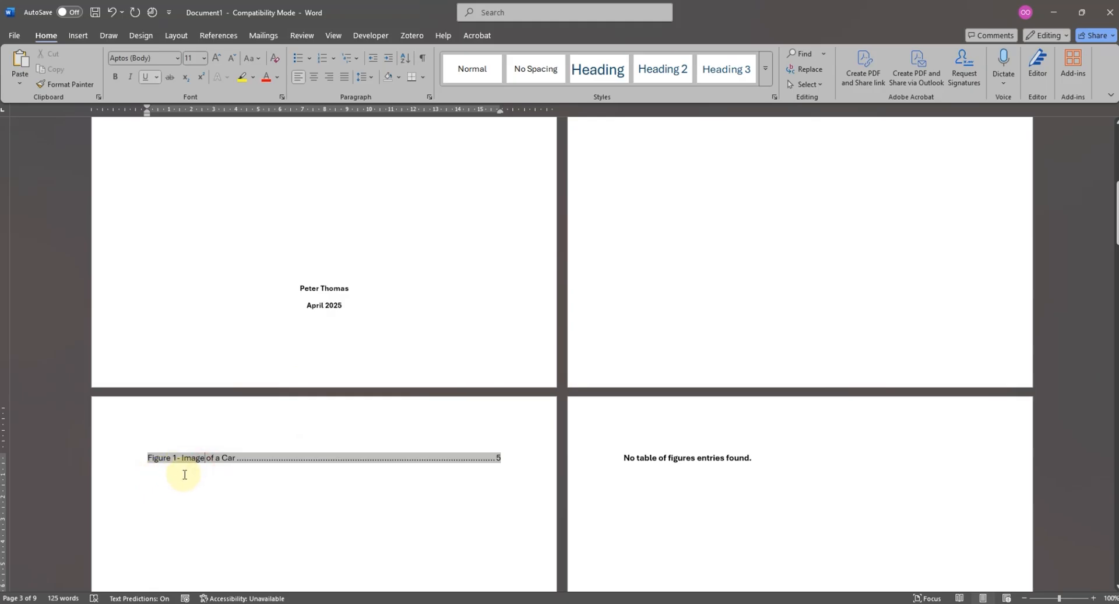
- Add the heading "Table of Figures" on a new line above the updated list of figures
scroll(169, 426, down, 3)
click(147, 372)
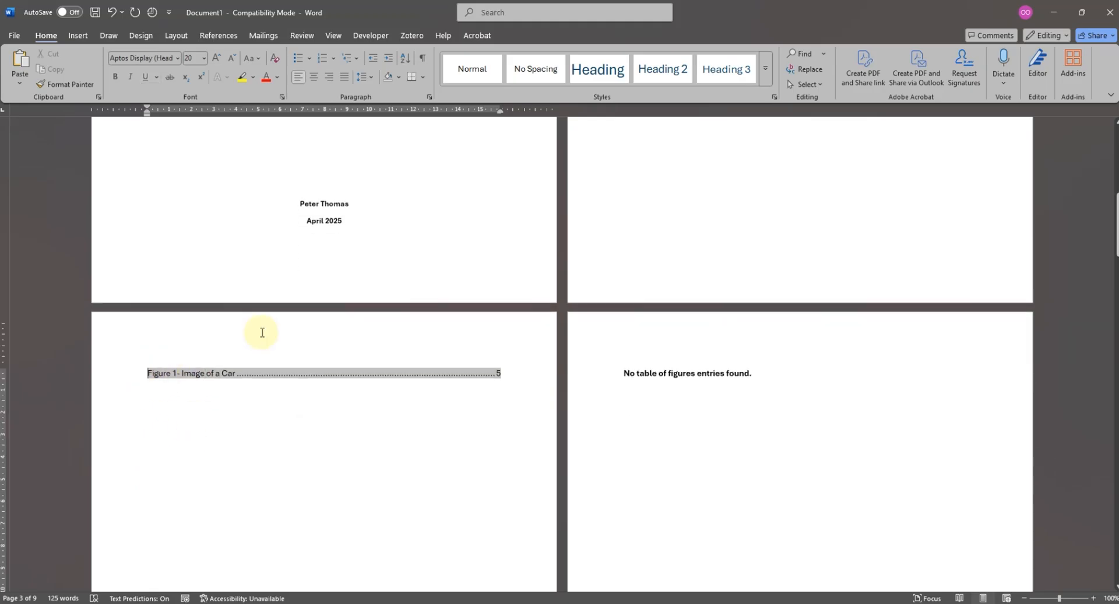
key(Return)
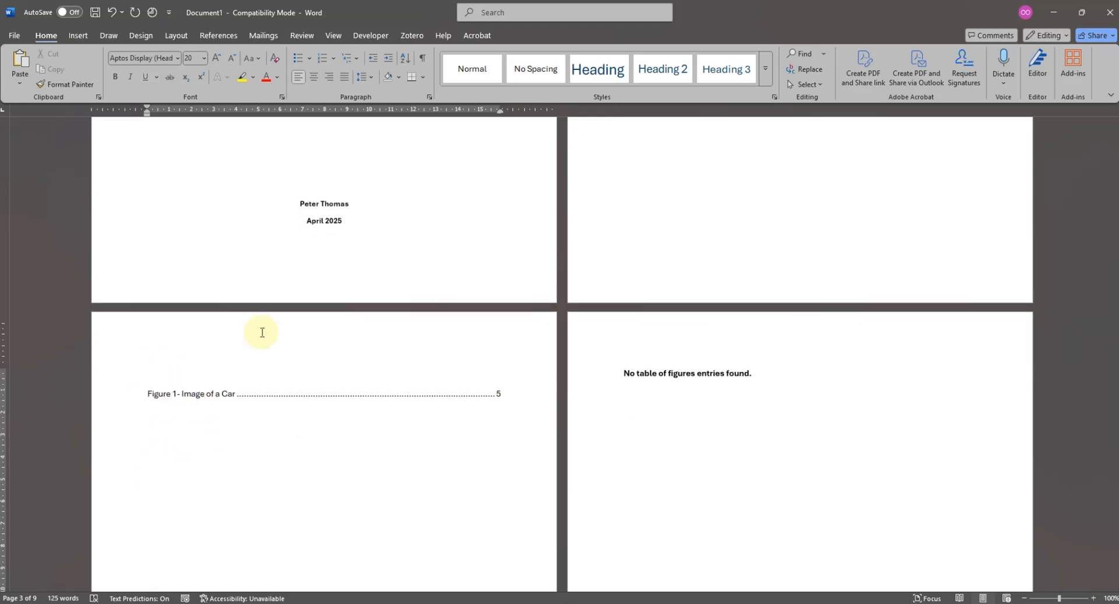
text(Table of Figures)
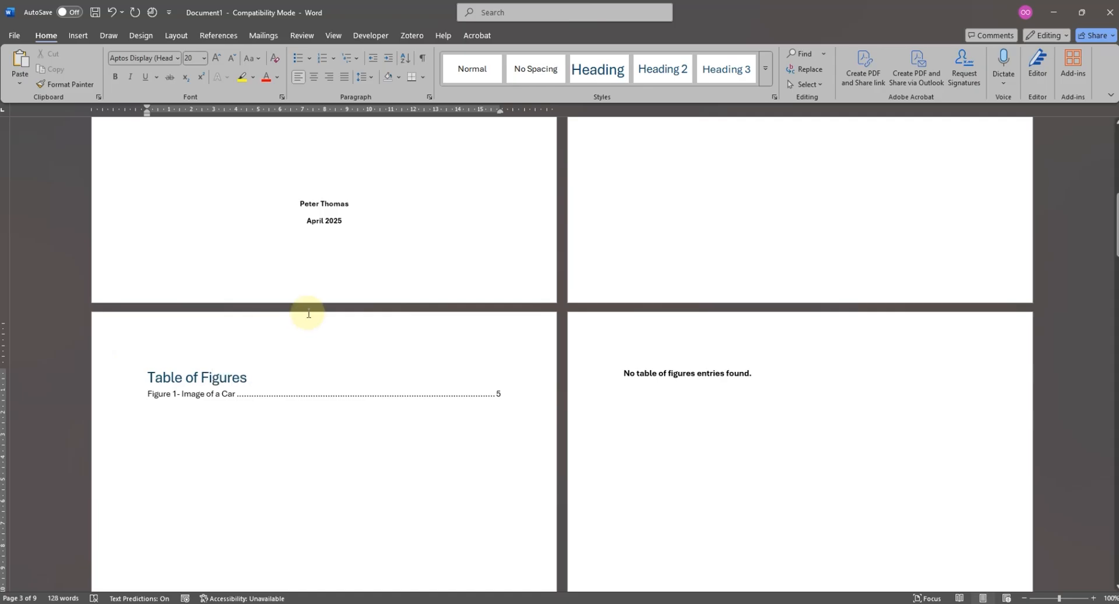
- Copy the "Table of Contents" title's formatting onto the "Table of Figures" heading and add an empty line below the heading
scroll(569, 394, up, 10)
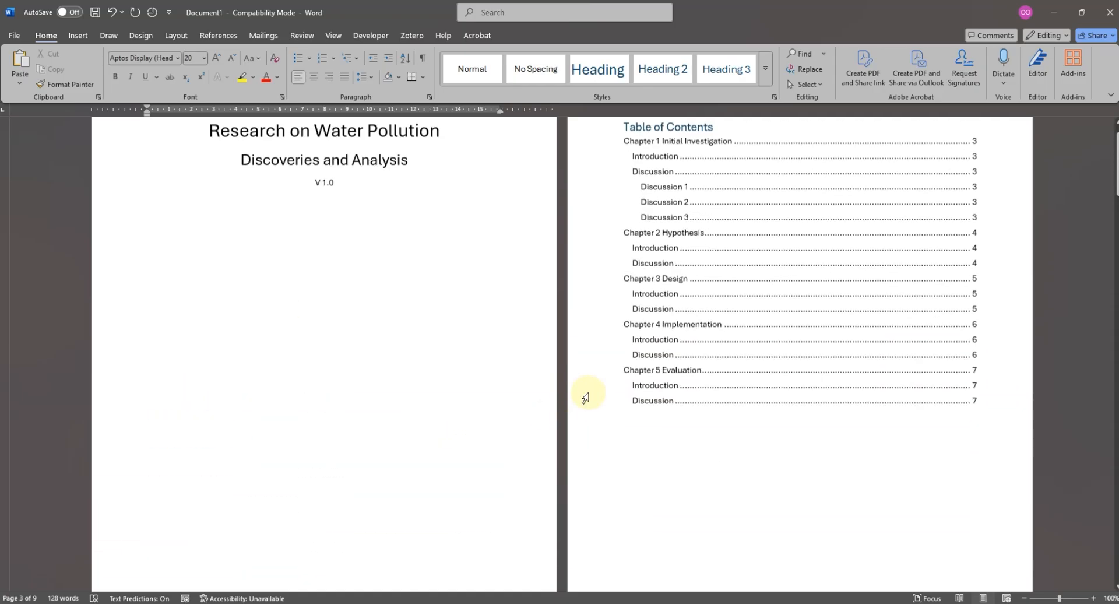
click(714, 190)
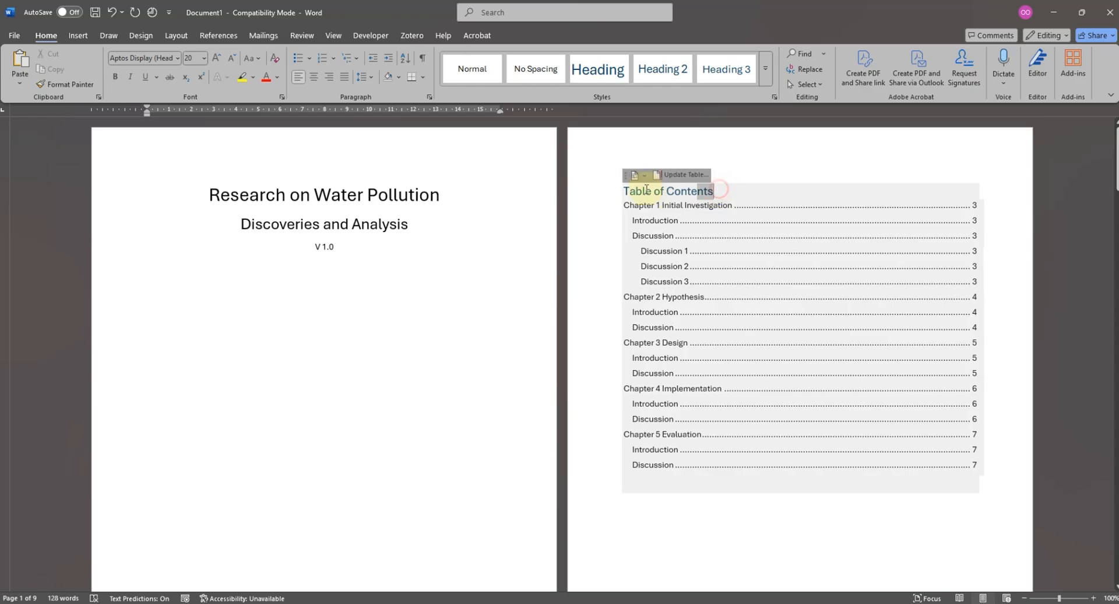
click(592, 190)
click(69, 85)
scroll(292, 512, down, 6)
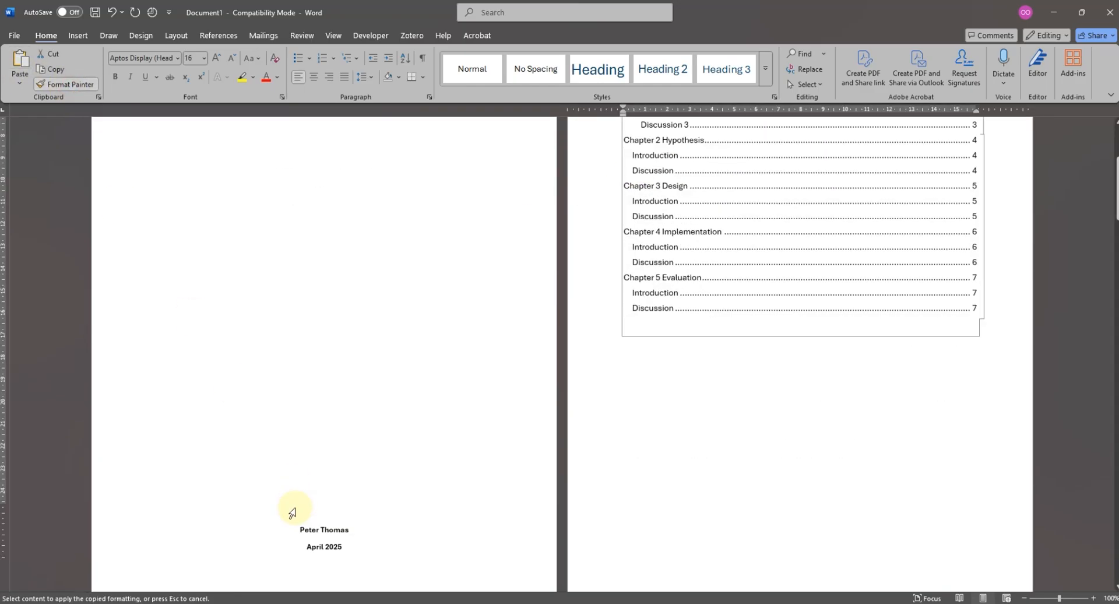
drag(249, 437, 120, 440)
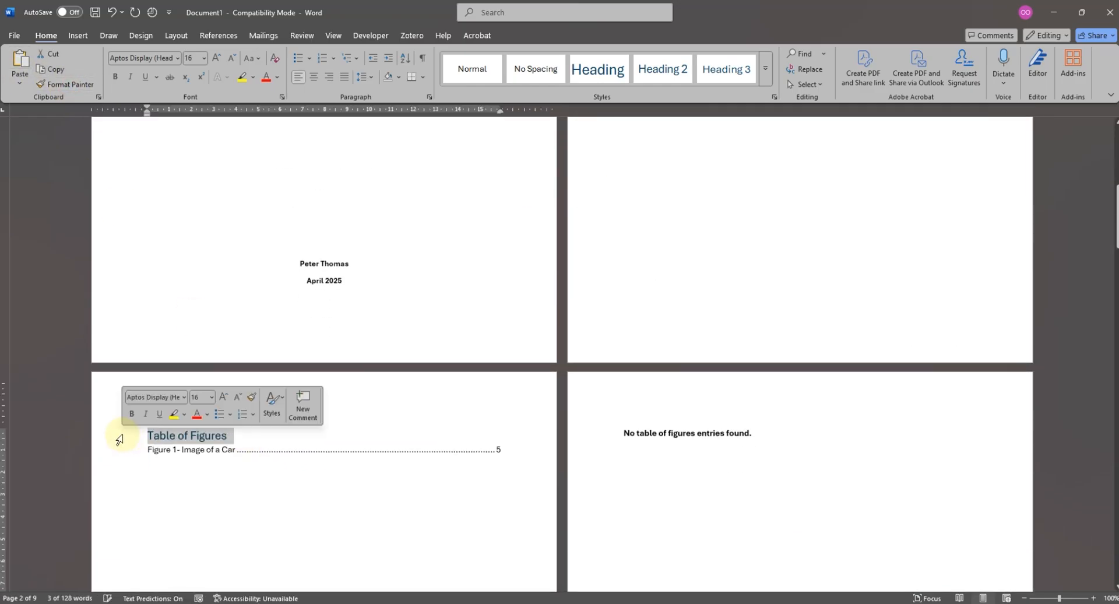
click(239, 443)
key(Return)
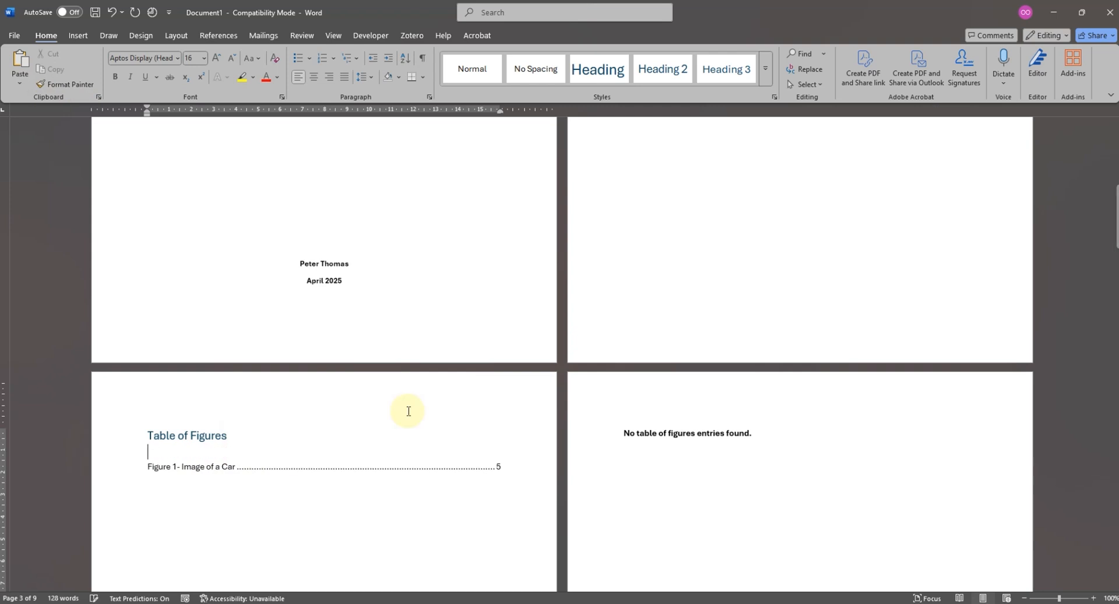
- Copy the "Table of Figures" heading above the empty list on page 4 and replace its word "Figures" with "Table"
drag(237, 441, 149, 437)
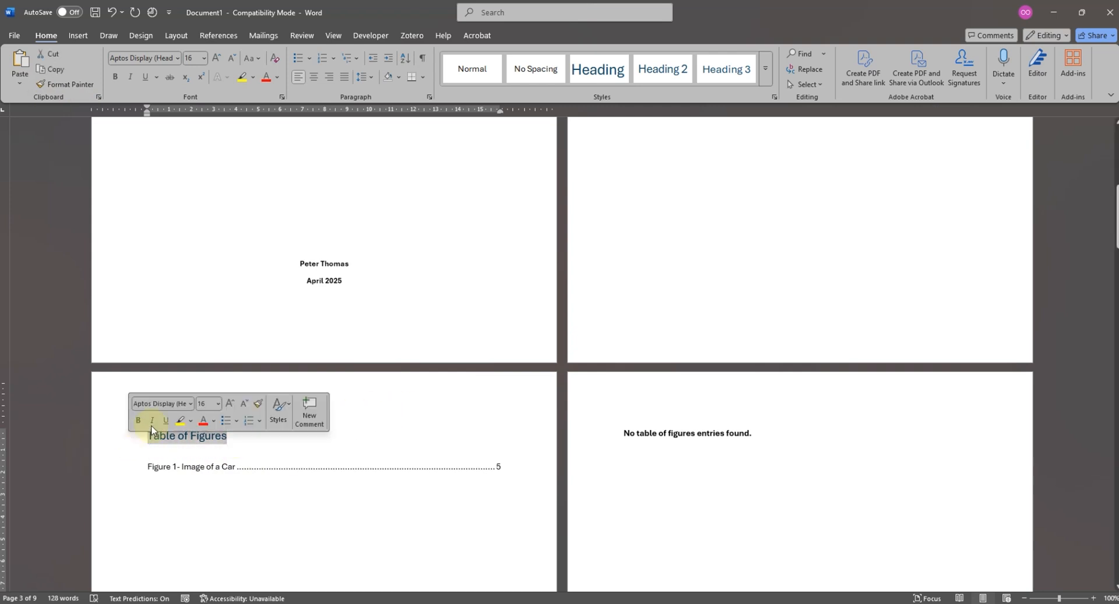
click(626, 435)
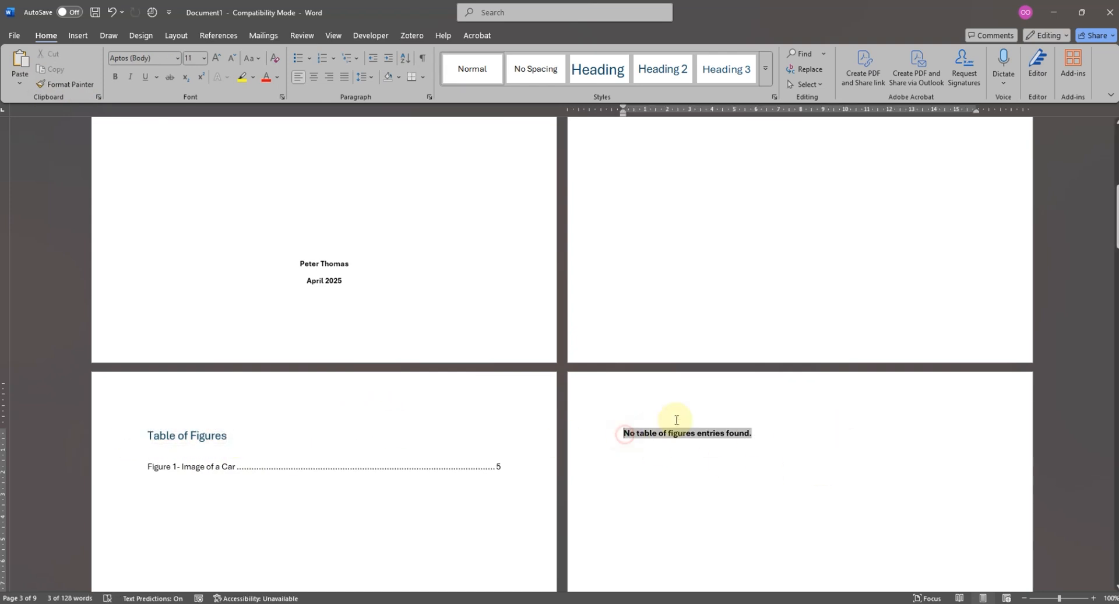
key(ctrl+v)
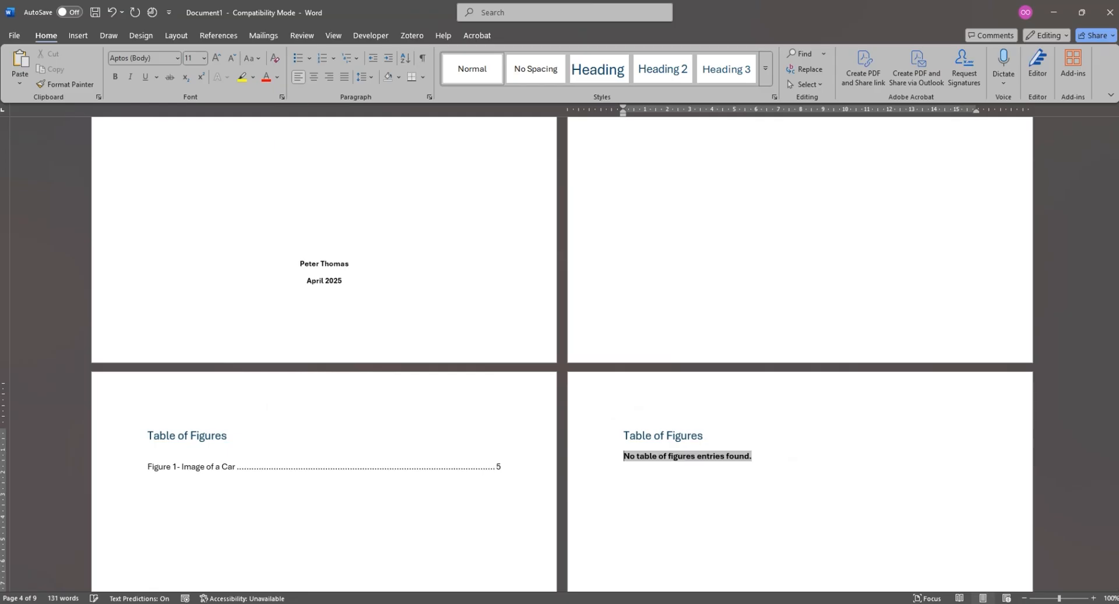
double_click(690, 437)
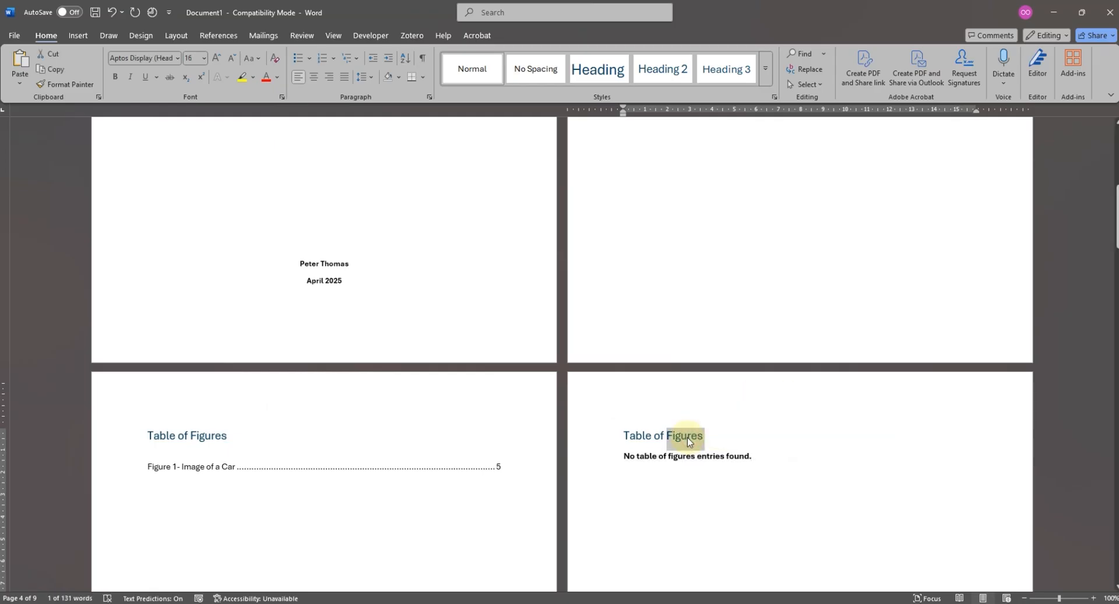
text(Tae)
key(BackSpace)
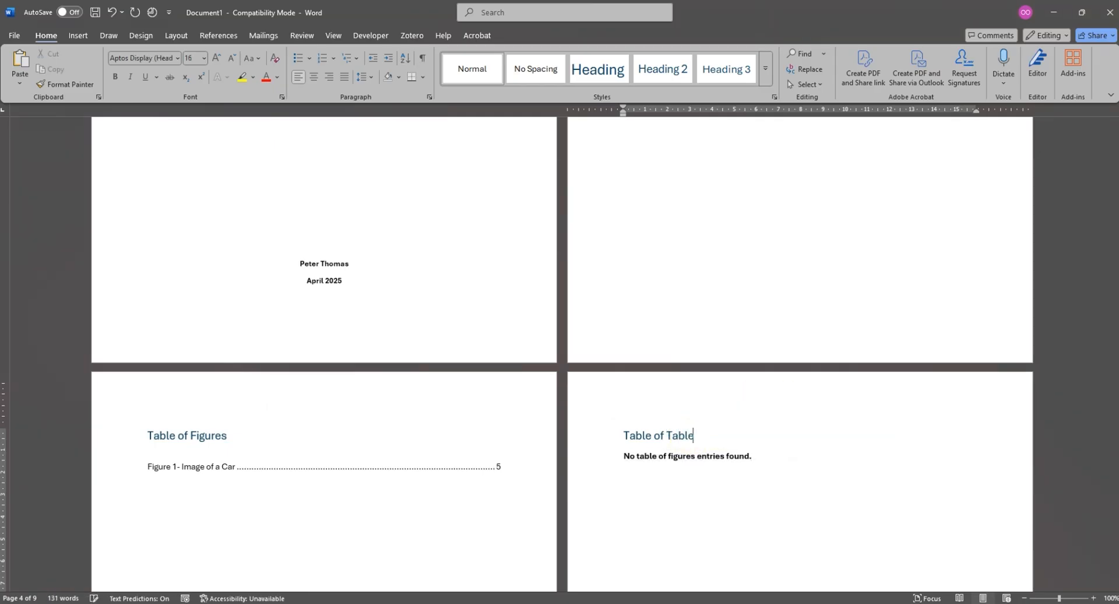
- Insert a table with three columns and three rows on a new line below the Discussion heading of Chapter 2
scroll(670, 452, down, 5)
scroll(687, 475, down, 5)
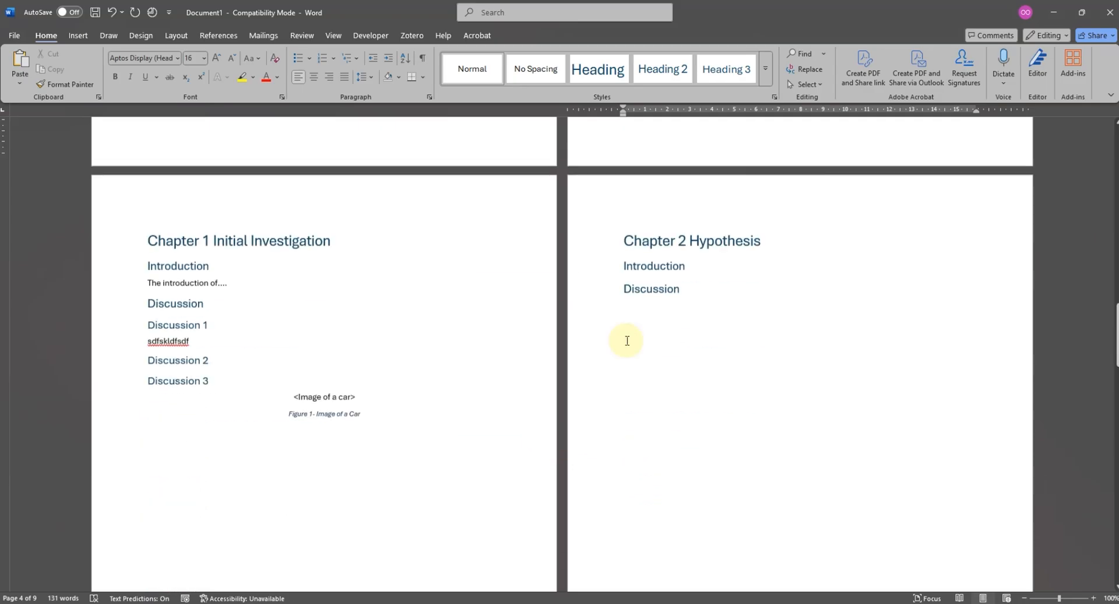
click(699, 285)
key(Return)
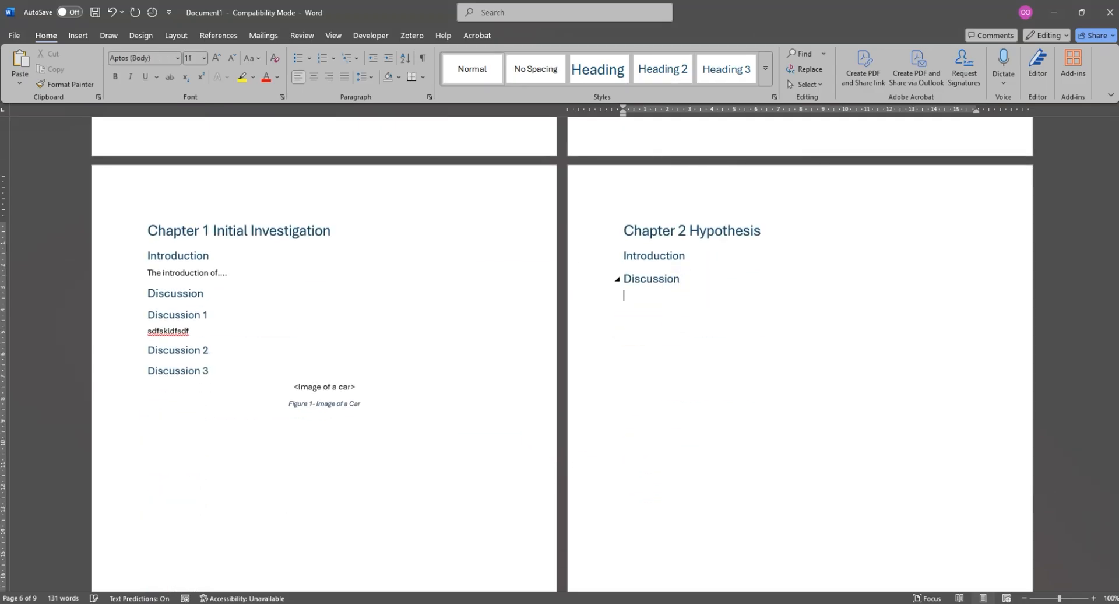
click(78, 35)
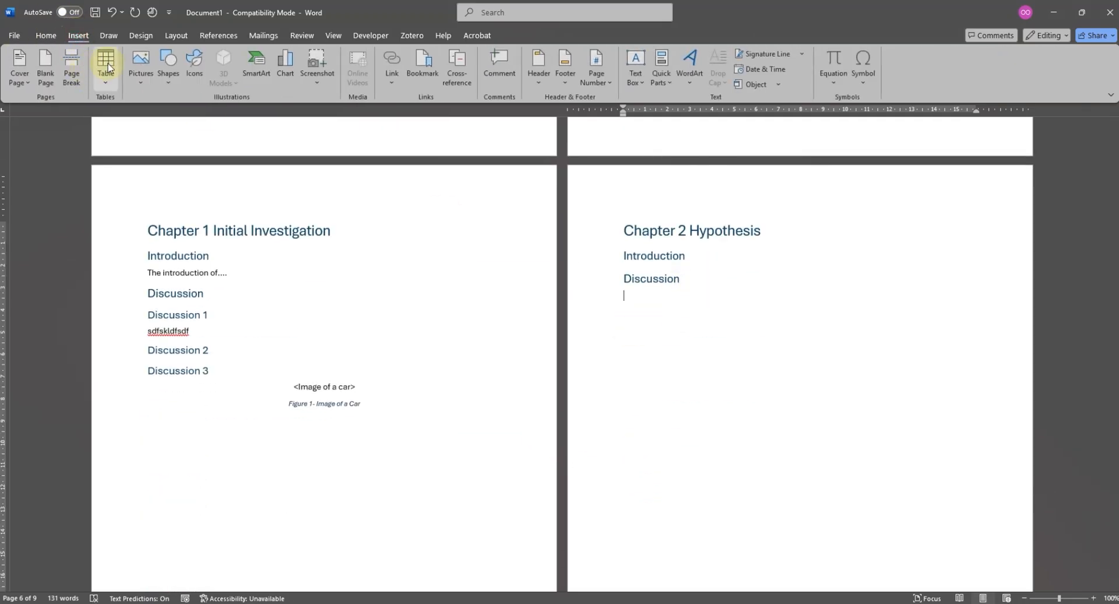
click(105, 65)
click(137, 150)
- Add the line "Table 1: List of Cars" between the Chapter 2 Discussion heading and the table
click(715, 285)
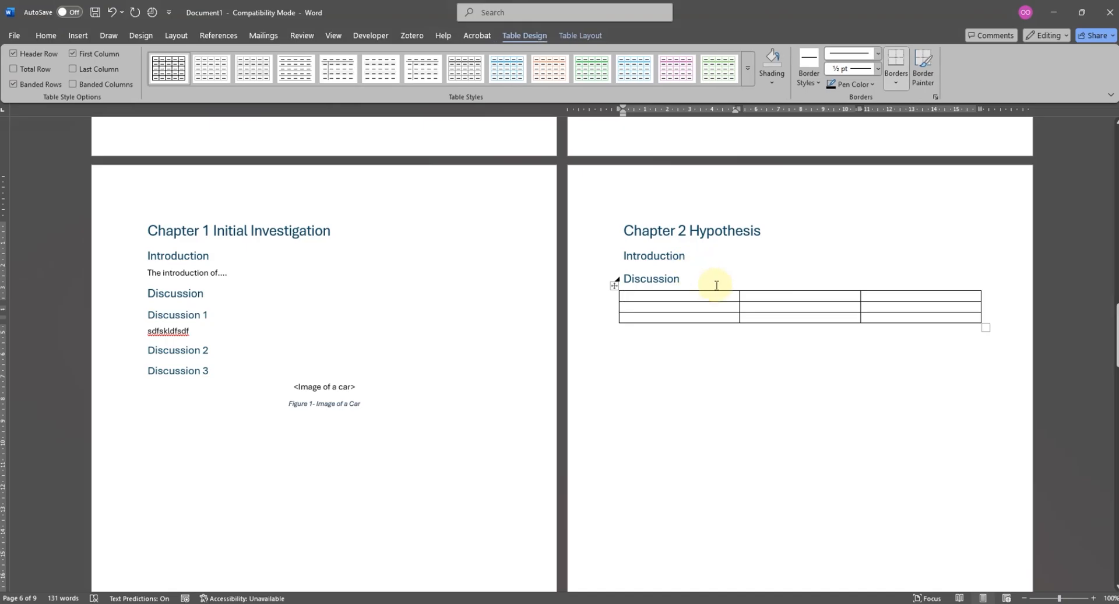
key(Return)
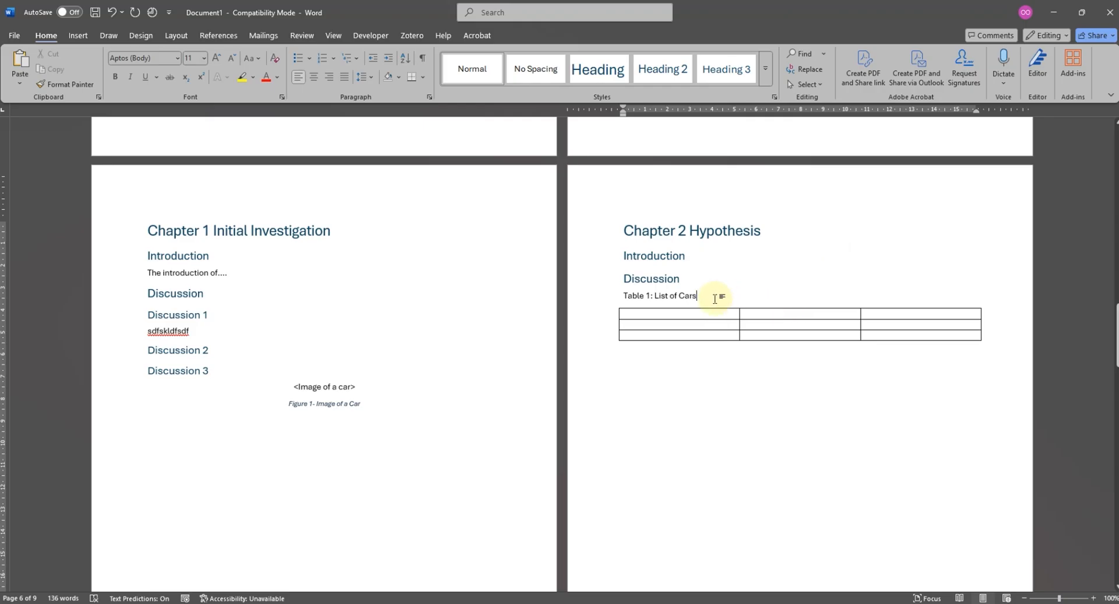
- Delete the text "Table 1: List of Cars" above the Chapter 2 table and add another empty line there
drag(714, 299, 655, 294)
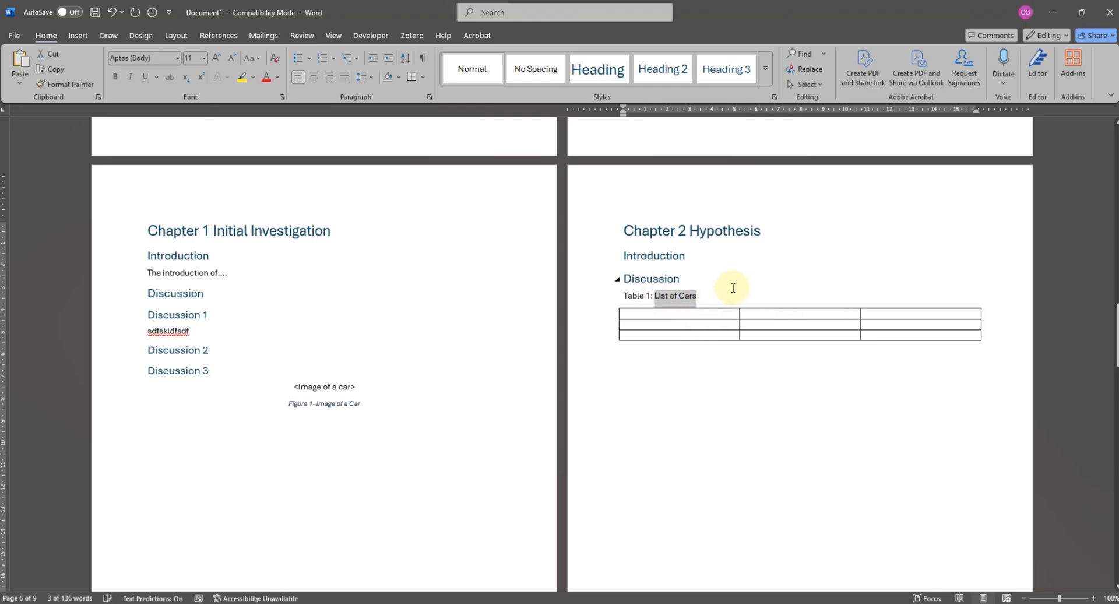
click(592, 300)
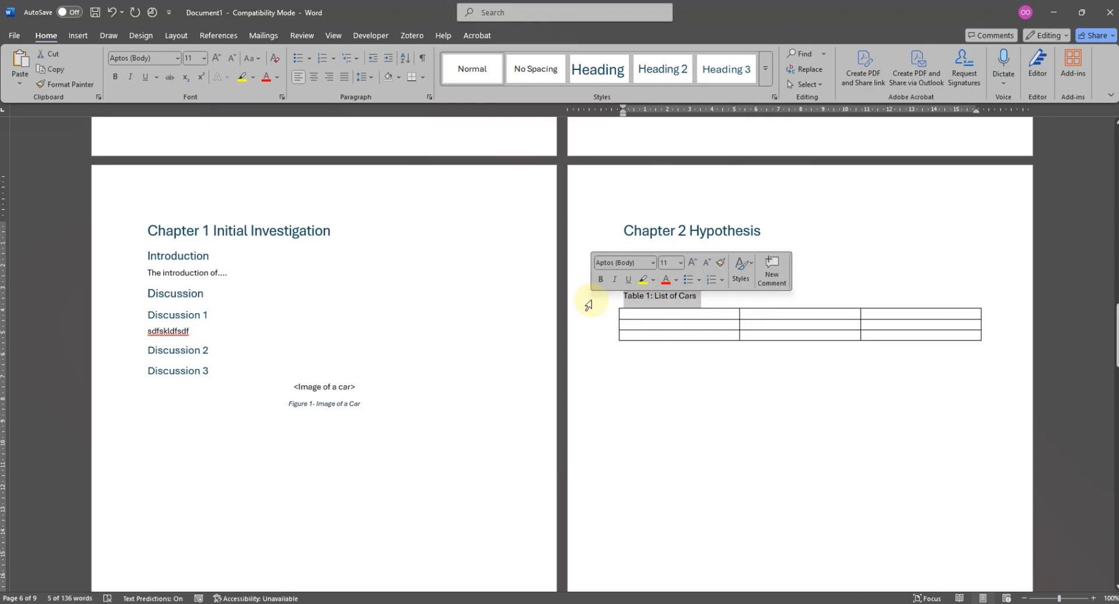
key(Delete)
key(Return)
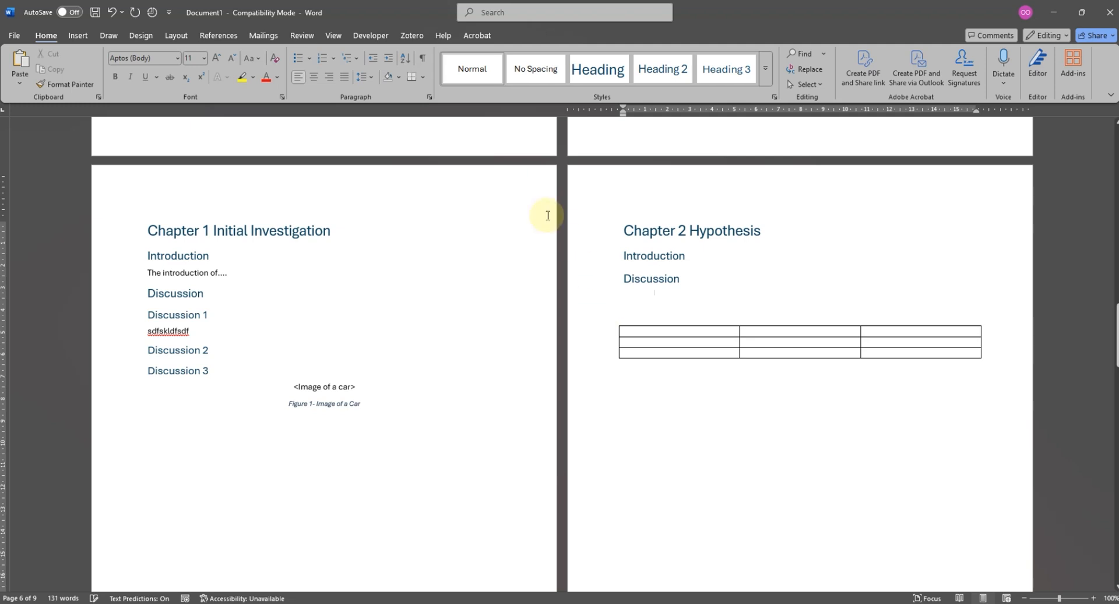
- Insert the caption "Table 1 - List of Cars" with the Table label above the Chapter 2 table
click(218, 36)
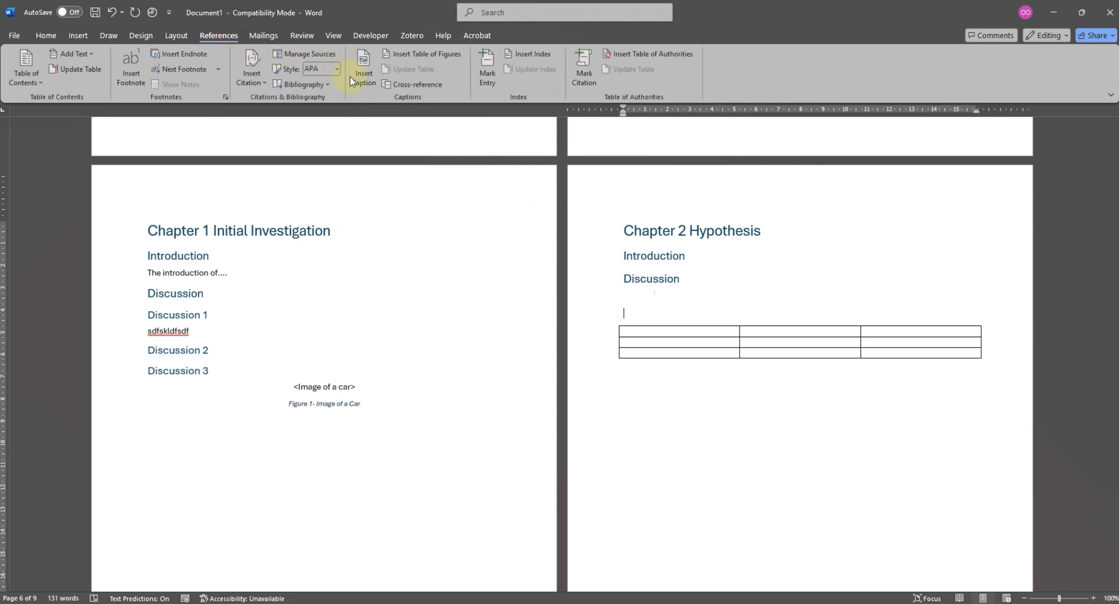
click(363, 79)
click(541, 284)
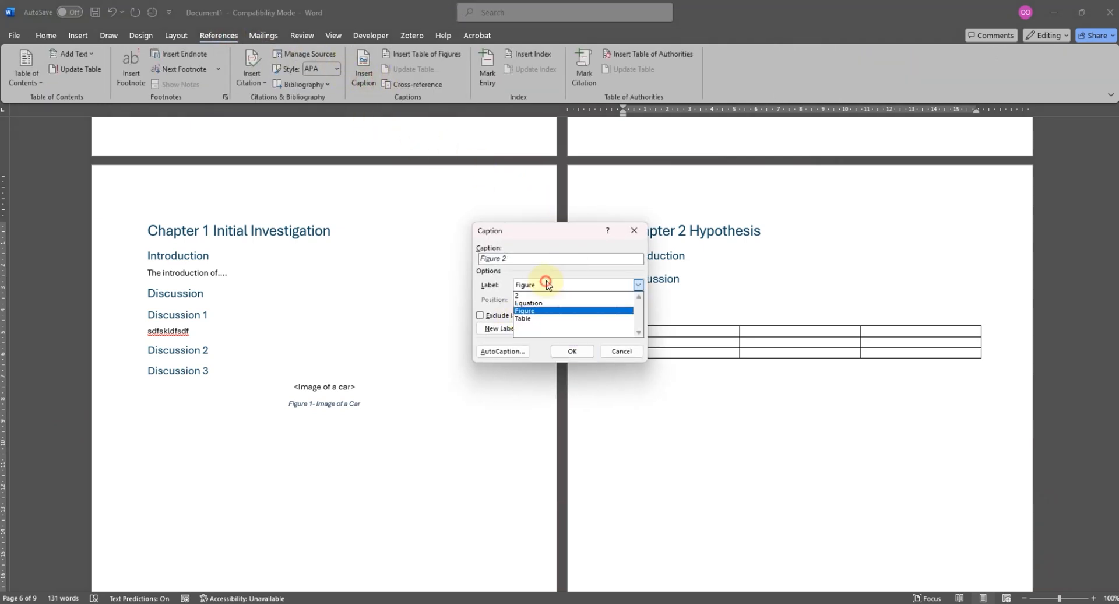
click(539, 314)
click(518, 258)
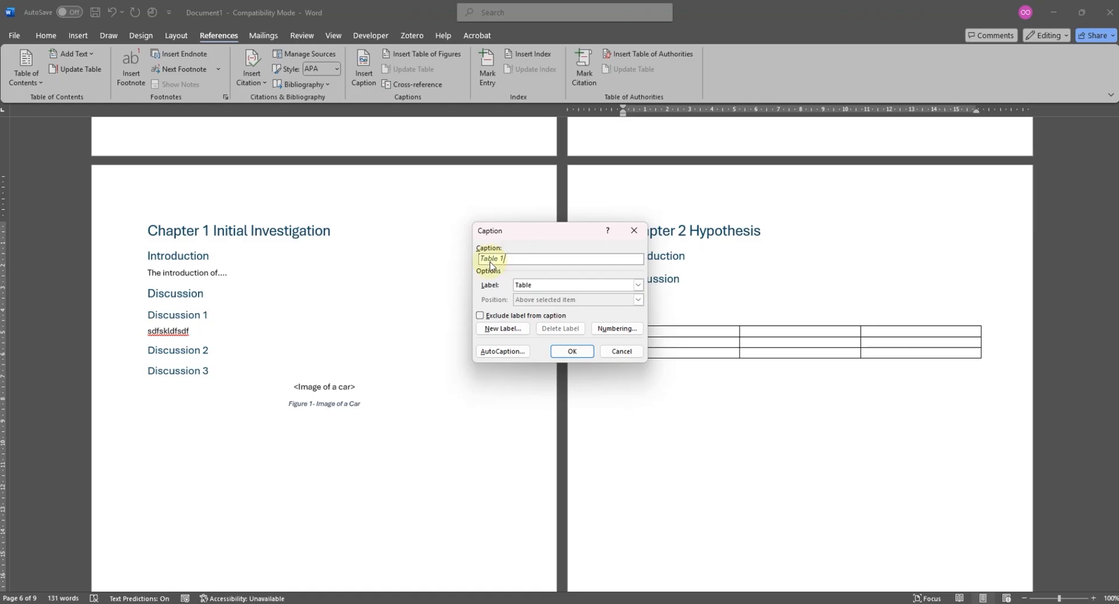
click(572, 351)
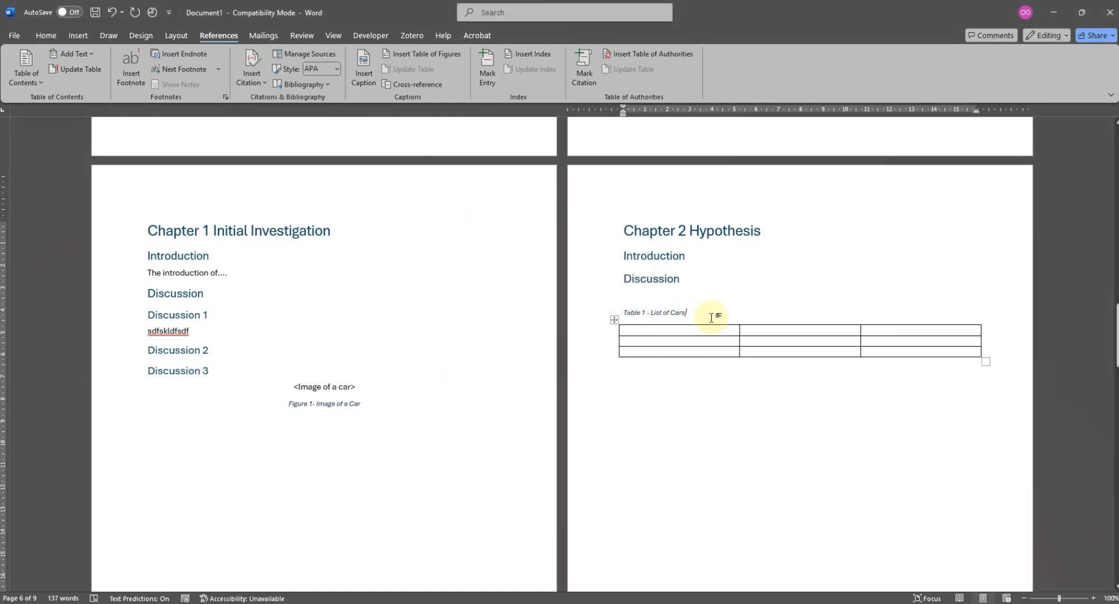
- Update the empty list field under the "Table of Tables" heading on page 4
scroll(706, 311, up, 20)
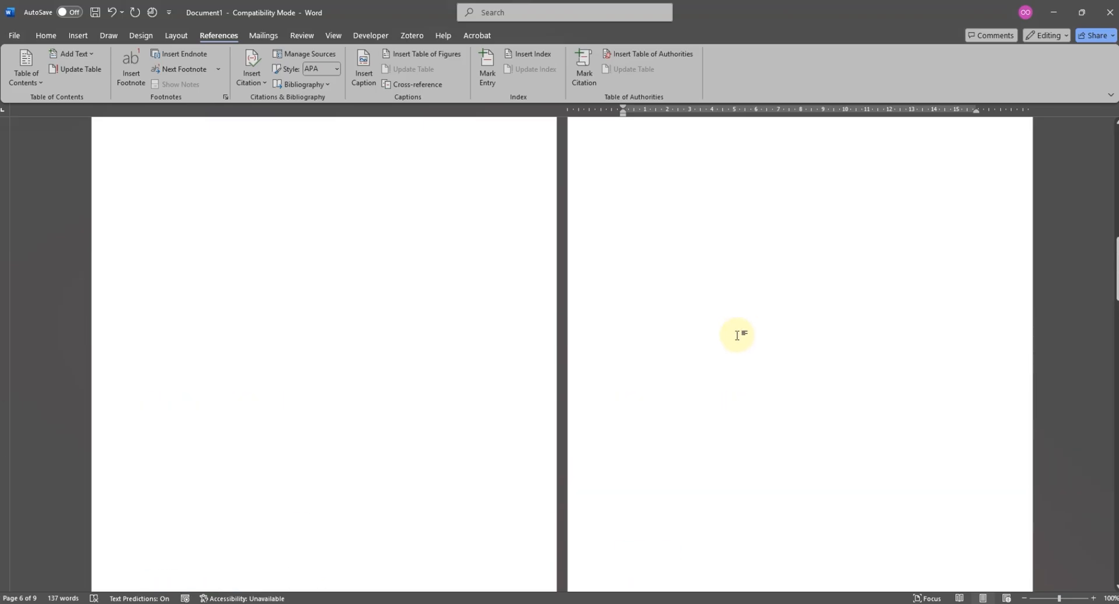
click(667, 456)
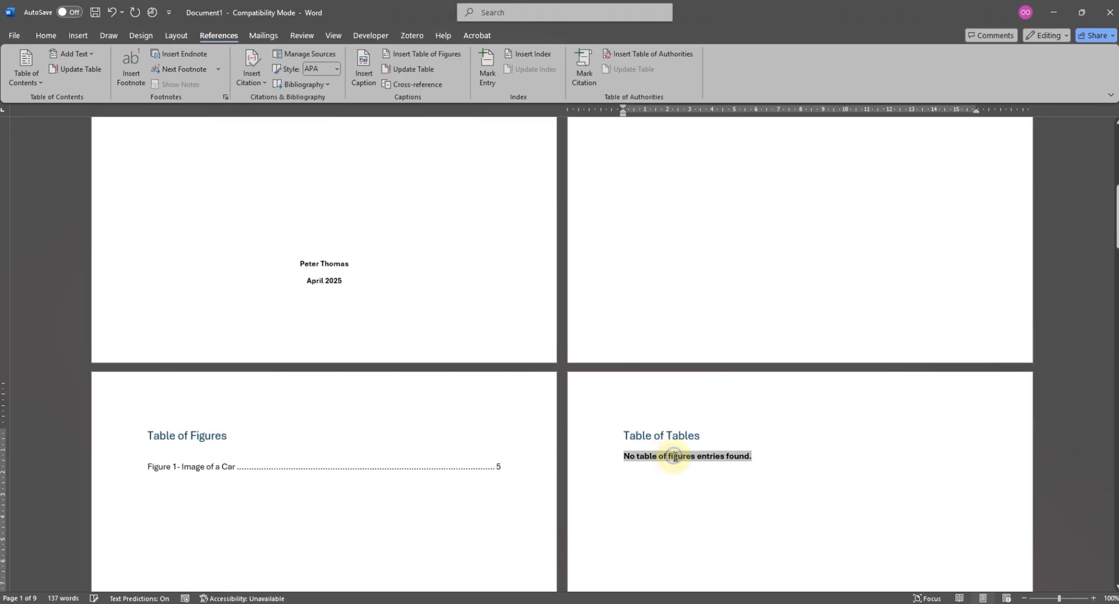
right_click(672, 456)
click(726, 381)
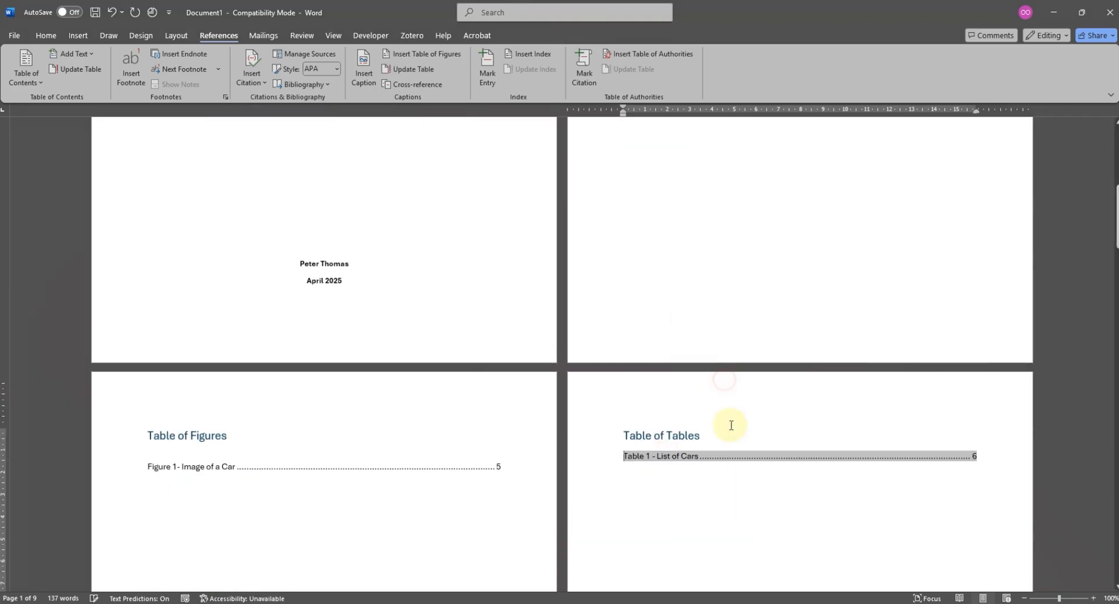
click(699, 505)
- Shorten the heading "Table of Tables" above the list of tables to "Tables"
scroll(749, 369, down, 5)
scroll(440, 303, up, 12)
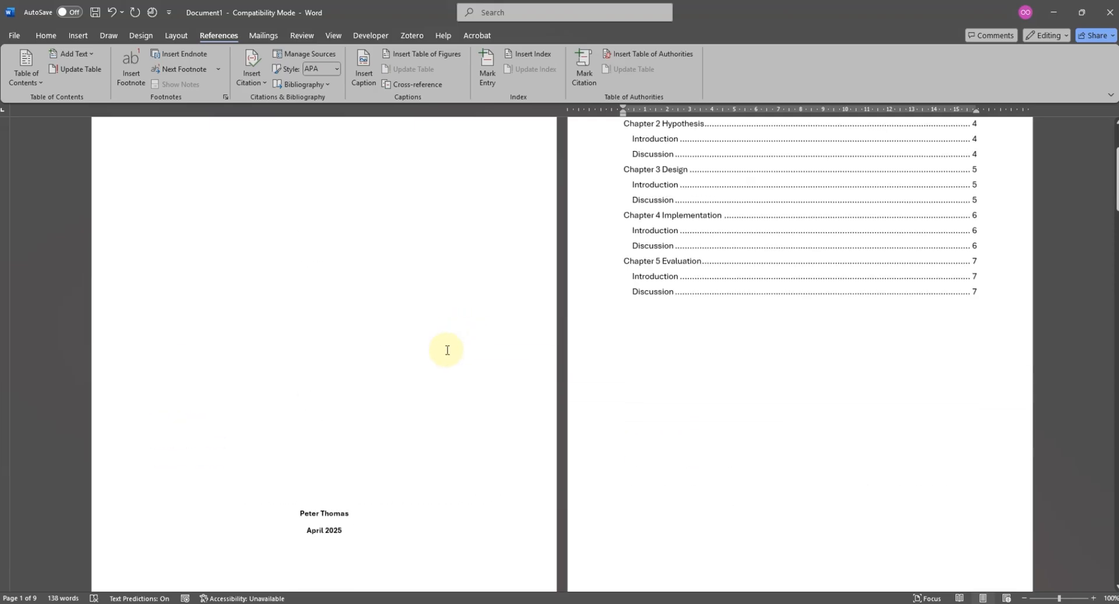
scroll(447, 350, up, 3)
click(675, 207)
scroll(687, 196, down, 7)
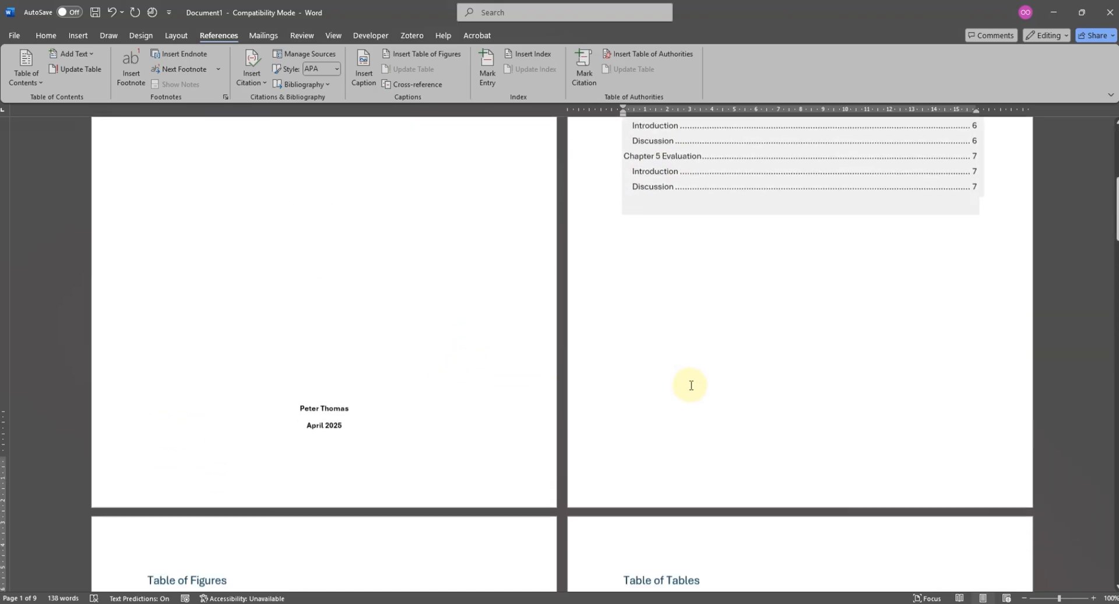
click(228, 380)
scroll(749, 387, down, 3)
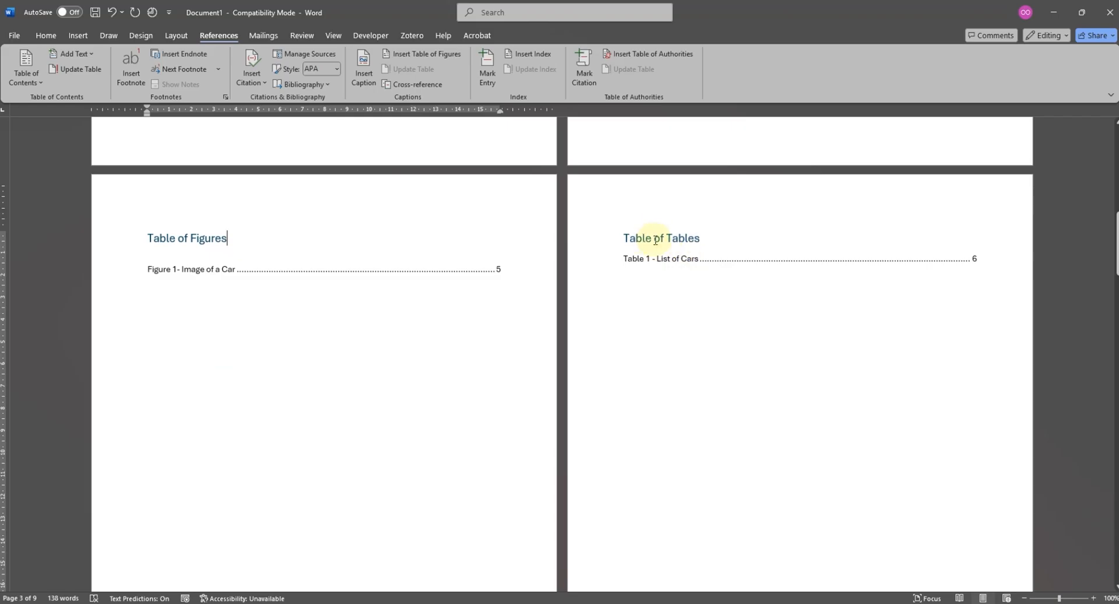
click(669, 240)
key(BackSpace)
key(BackSpace)
key(BackSpace)
key(BackSpace)
key(BackSpace)
key(BackSpace)
key(BackSpace)
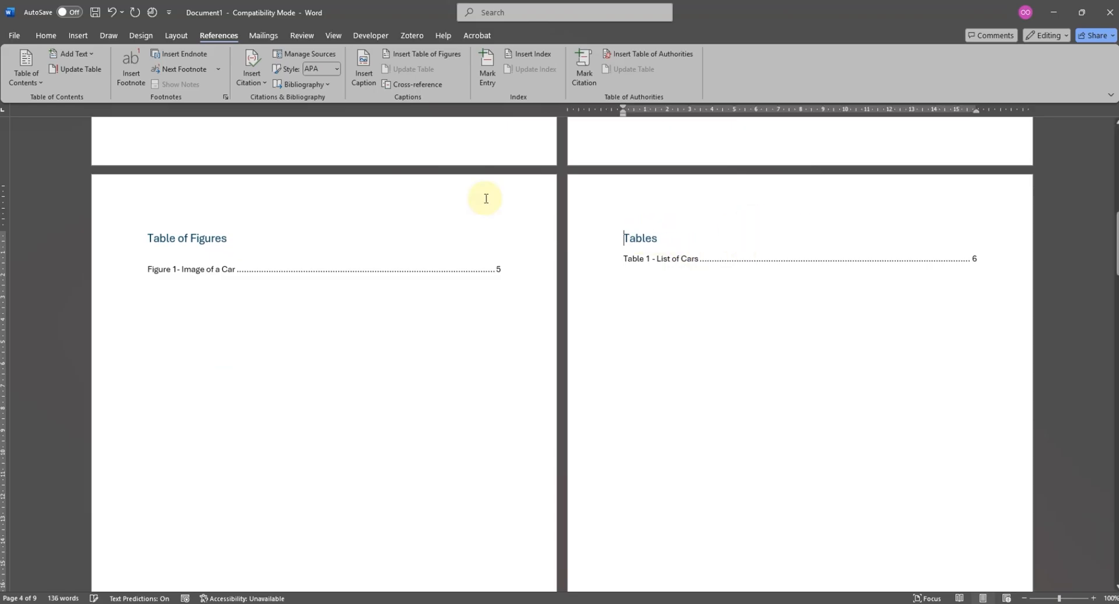
- Shorten the heading "Table of Figures" above the list of figures to "Figures"
click(192, 238)
key(BackSpace)
key(BackSpace)
key(BackSpace)
key(BackSpace)
key(BackSpace)
key(BackSpace)
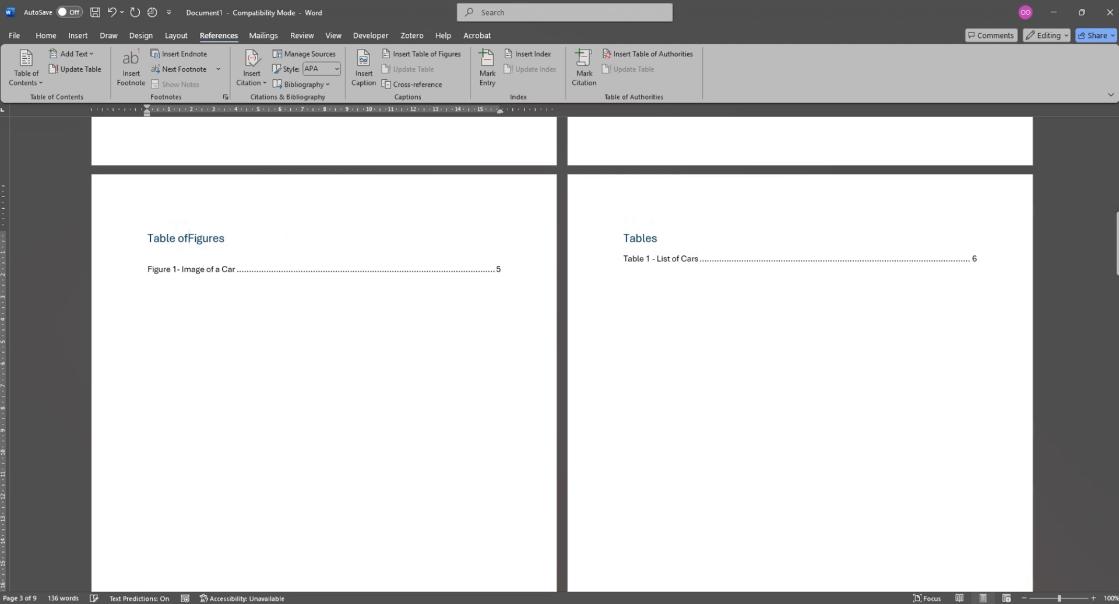
key(BackSpace)
key(BackSpace)
key(BackSpace)
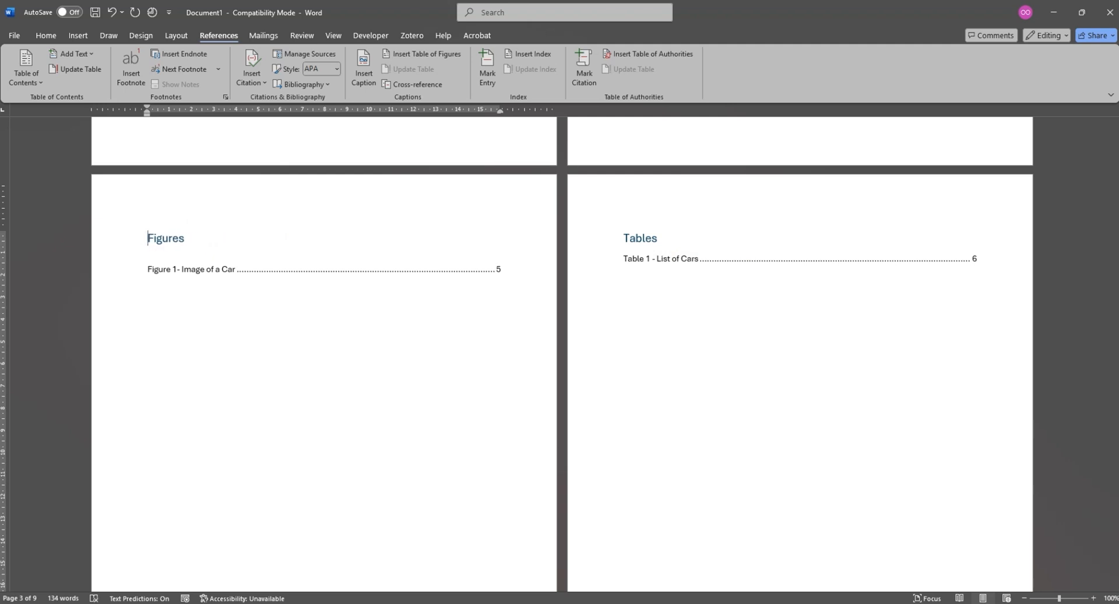
- Copy the Chapter 2 table and paste it on a new line below the Discussion heading of Chapter 4
scroll(540, 274, down, 10)
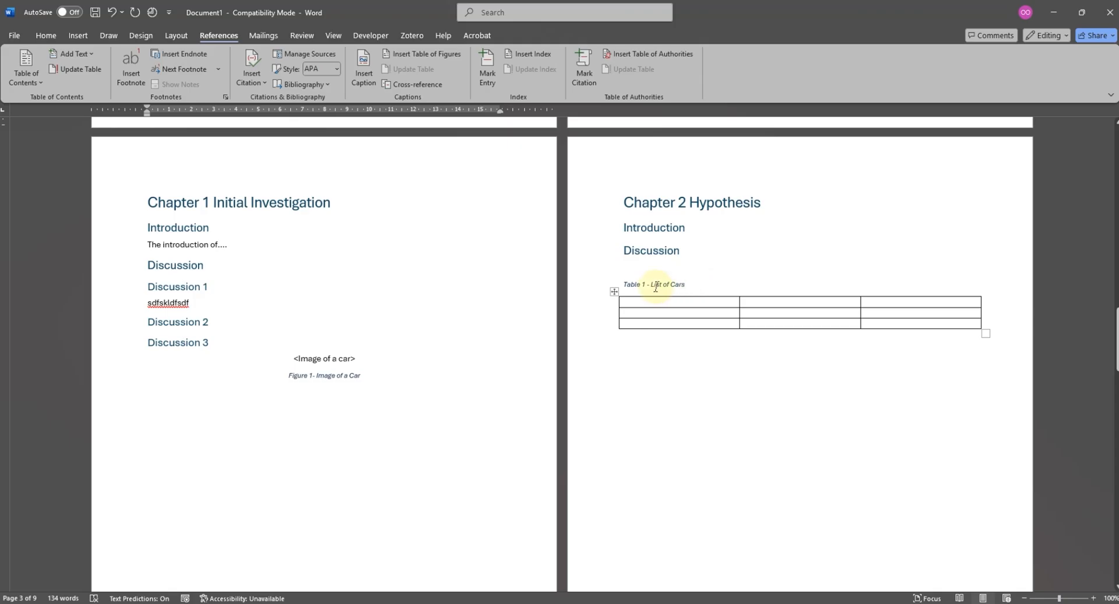
click(656, 286)
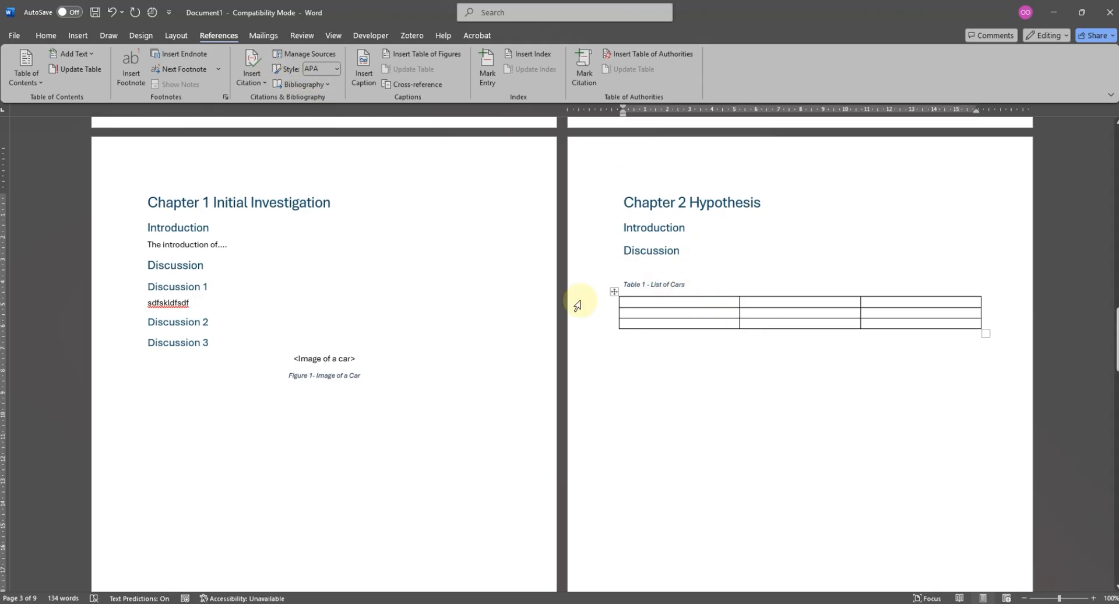
right_click(614, 292)
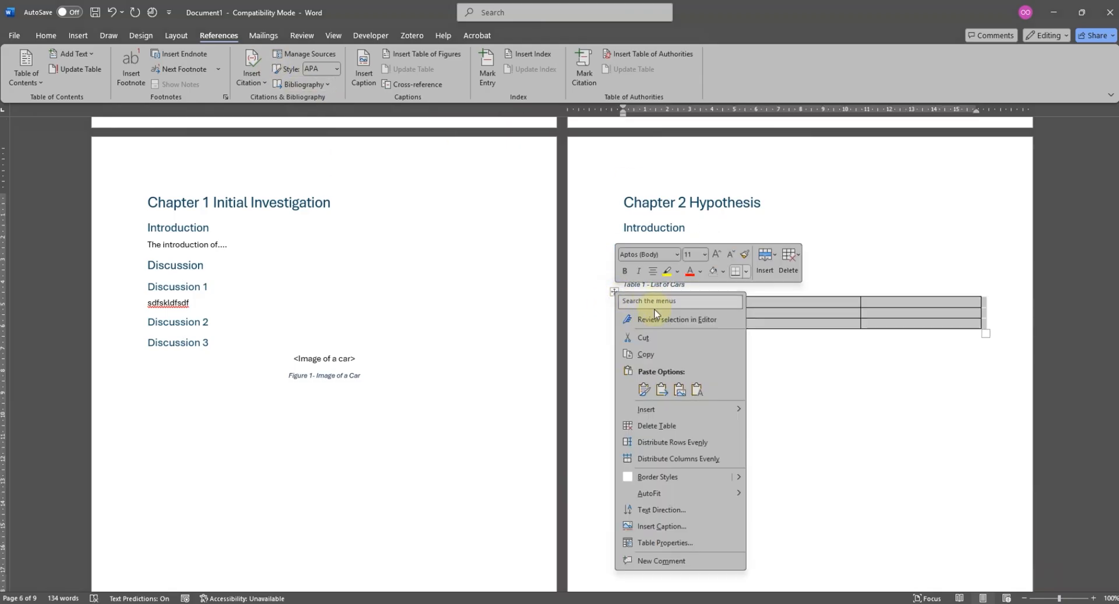
click(670, 355)
click(735, 373)
scroll(721, 399, down, 10)
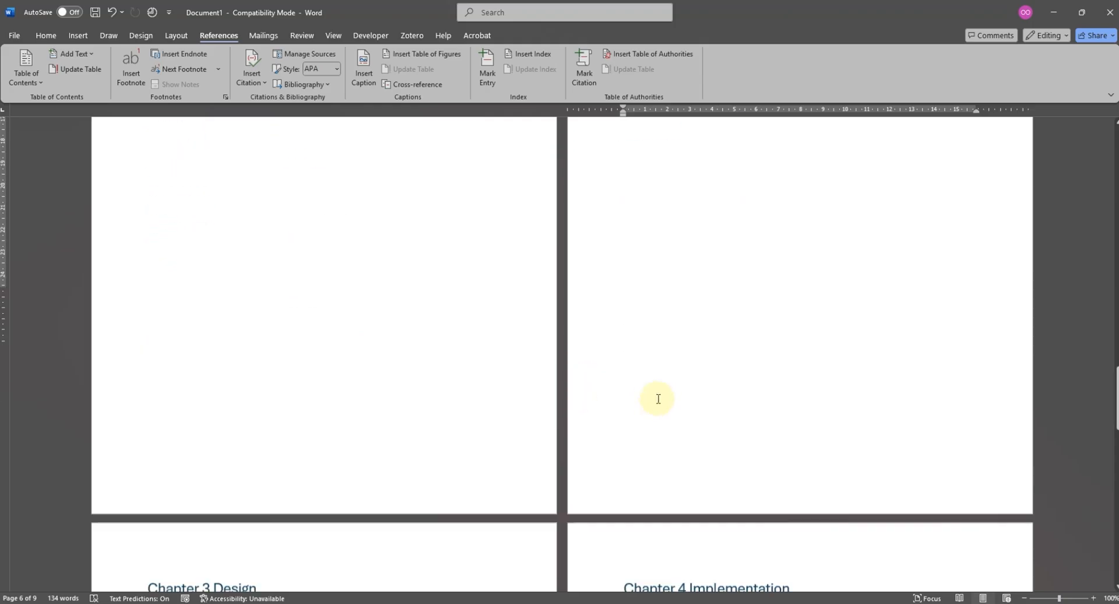
click(698, 241)
key(Return)
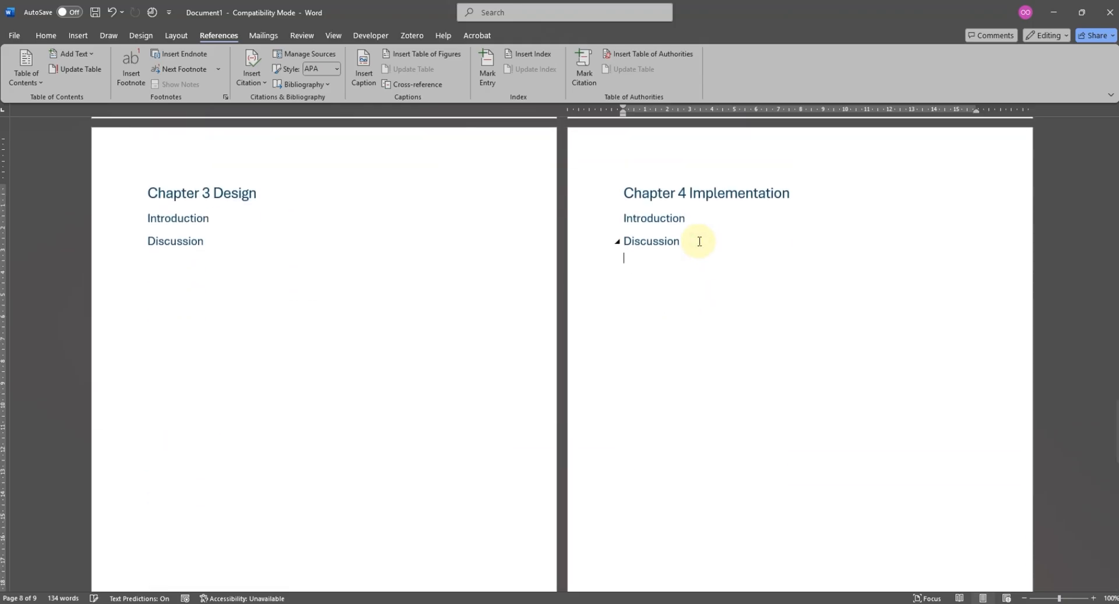
key(ctrl+v)
- Write "List of Houses" on a line above the Chapter 4 table and cut that text out, leaving the line empty
key(Return)
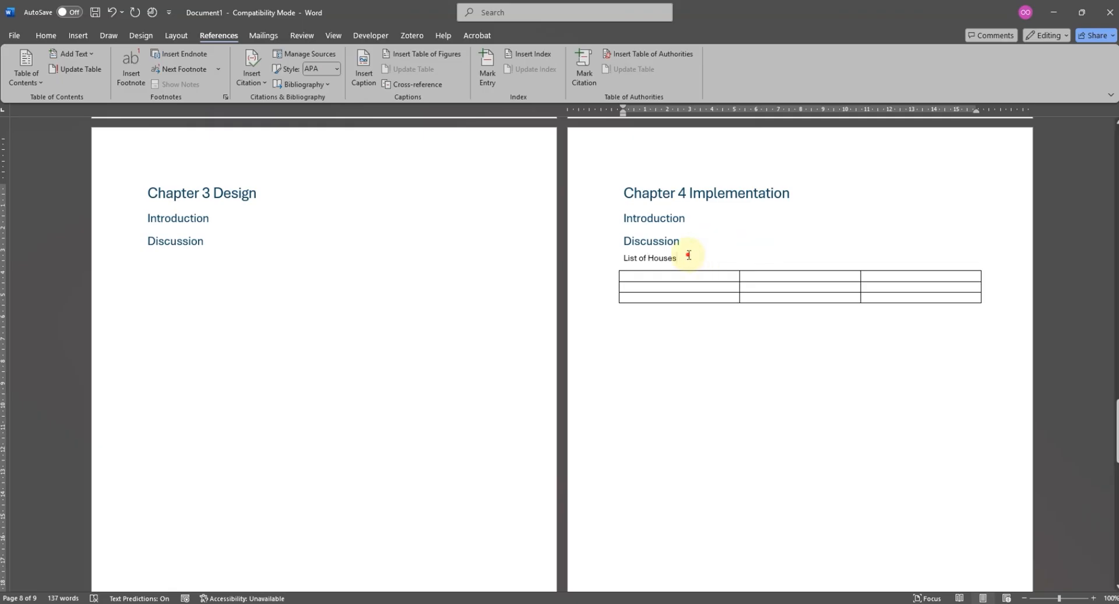
drag(688, 254, 622, 259)
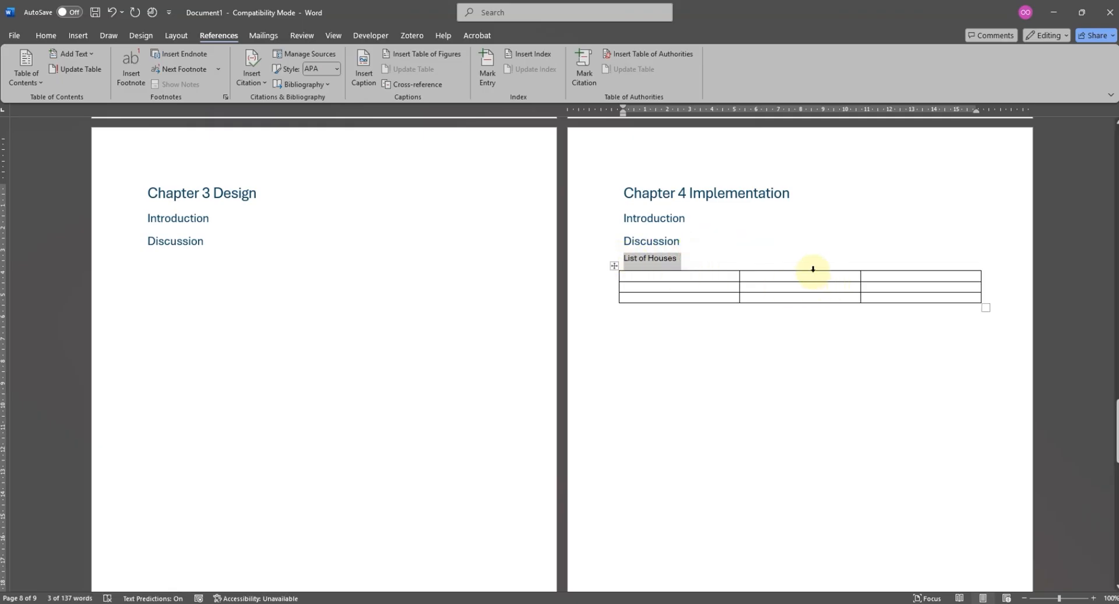
key(BackSpace)
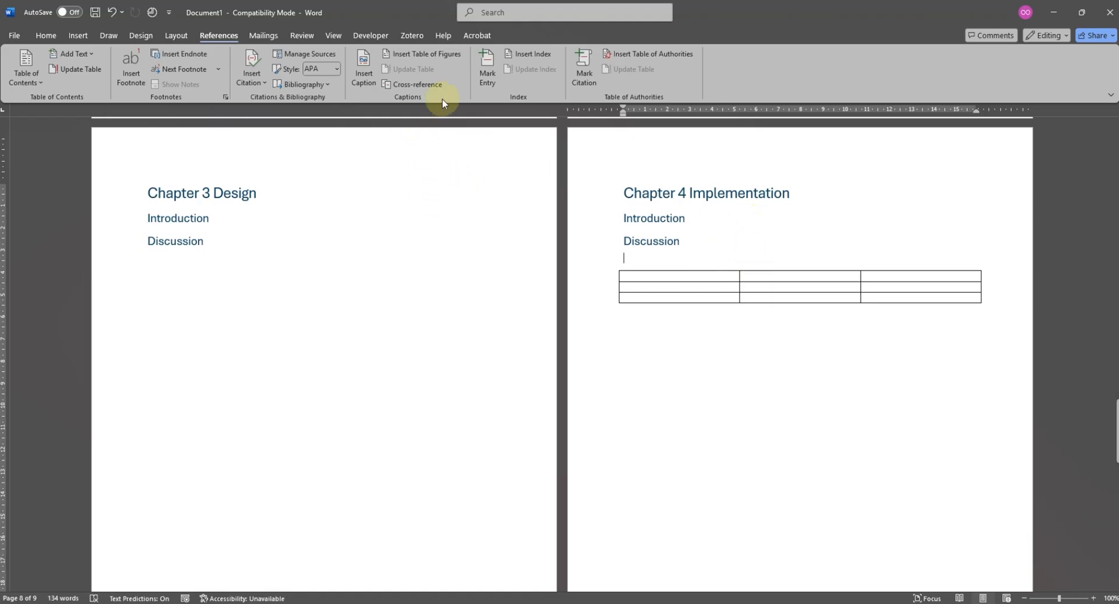
- Insert the caption "Table 2 - List of Houses" above the Chapter 4 table, reusing the cut text
click(363, 78)
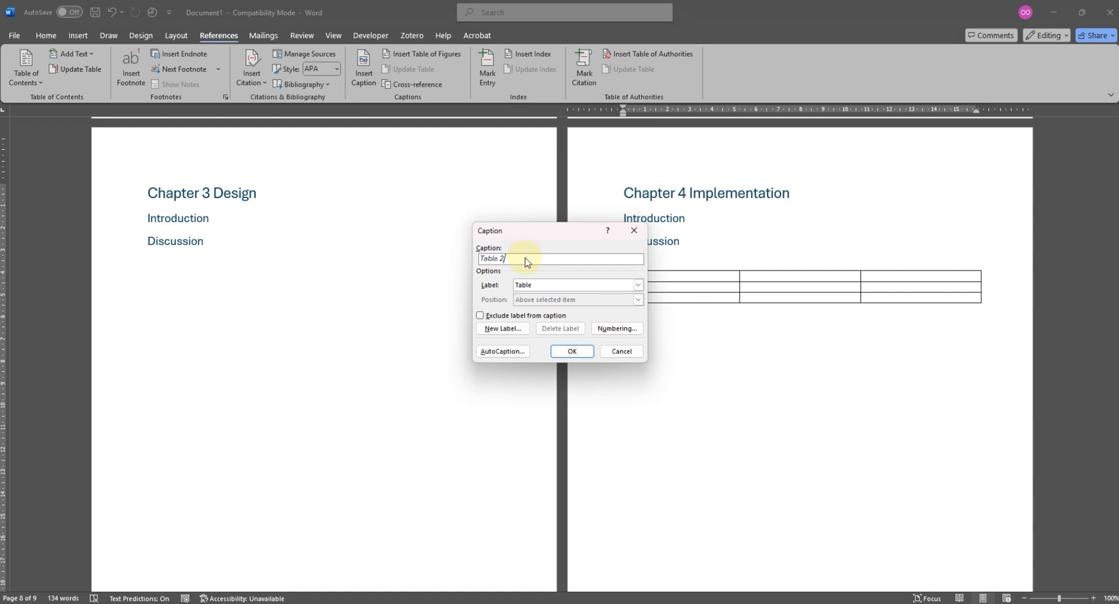
text(-)
key(ctrl+v)
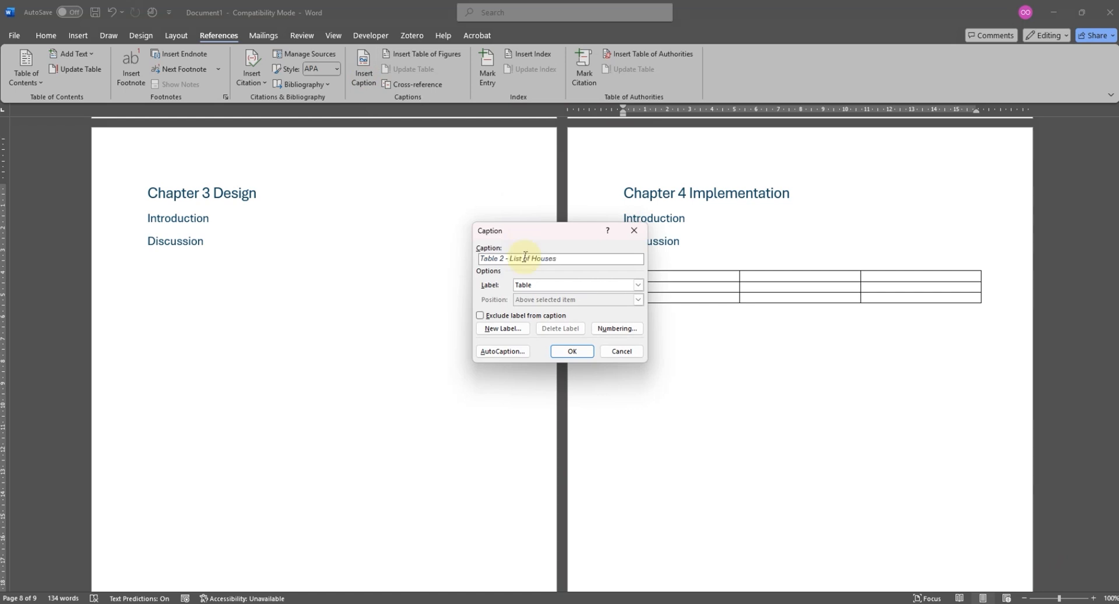
click(571, 352)
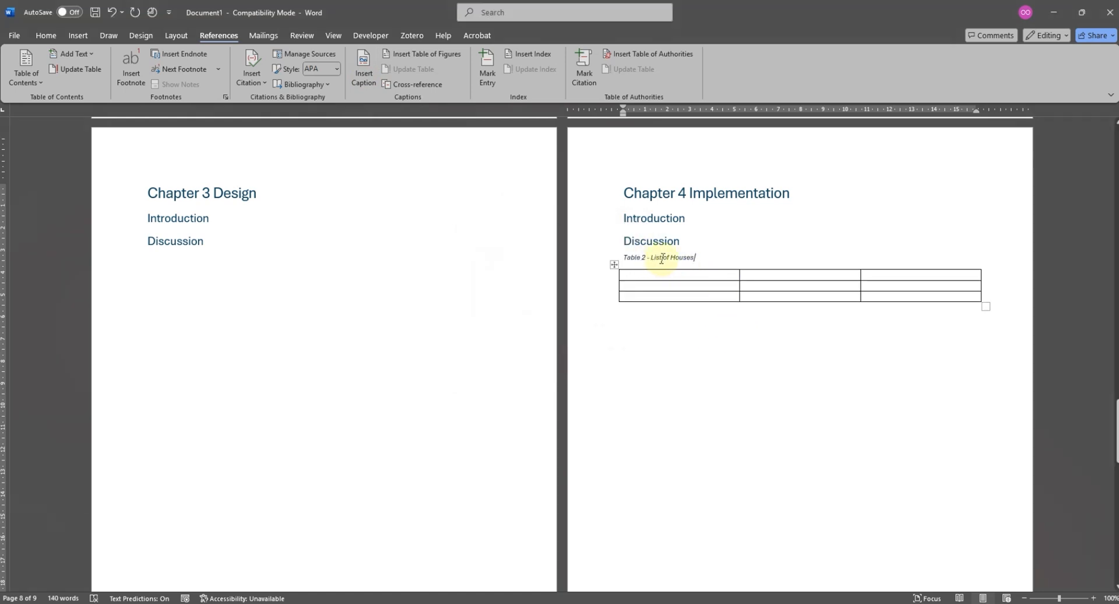
- Update the entire list of tables on page 4, including its entries and page numbers
scroll(661, 259, up, 20)
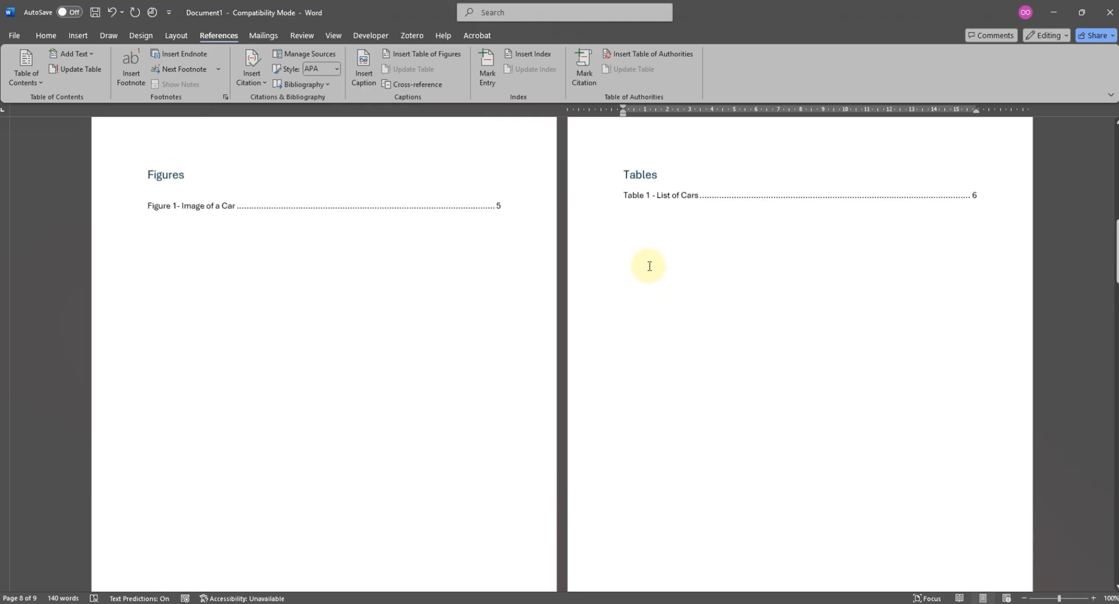
scroll(649, 265, up, 3)
right_click(665, 400)
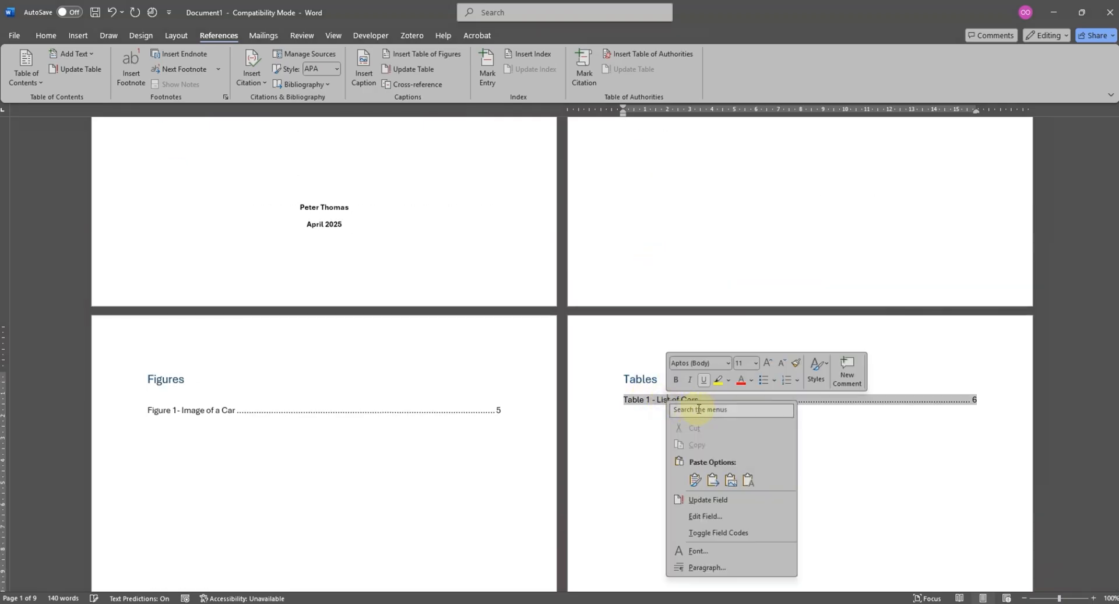
click(704, 499)
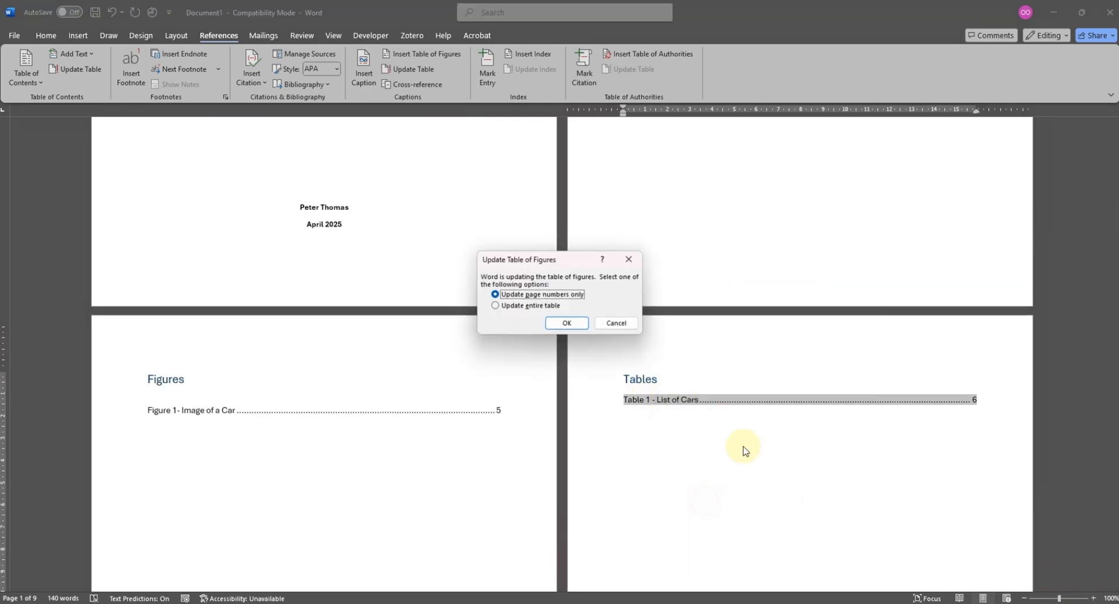
click(542, 305)
click(567, 323)
click(709, 422)
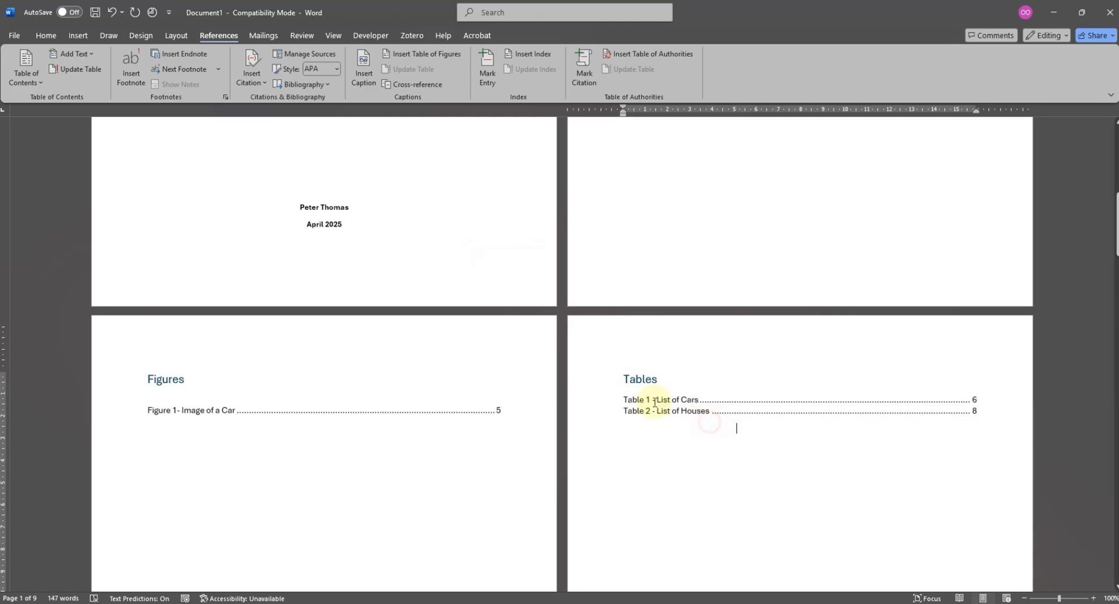
- Set the paragraph spacing after both entries in the list of tables to 12 pt
drag(625, 401, 642, 420)
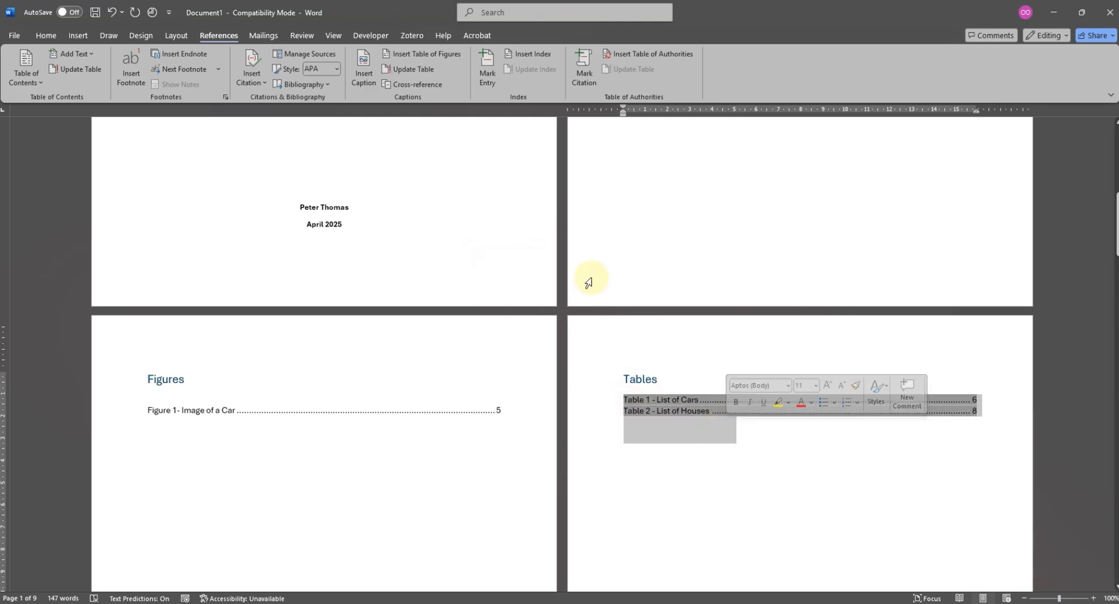
click(177, 37)
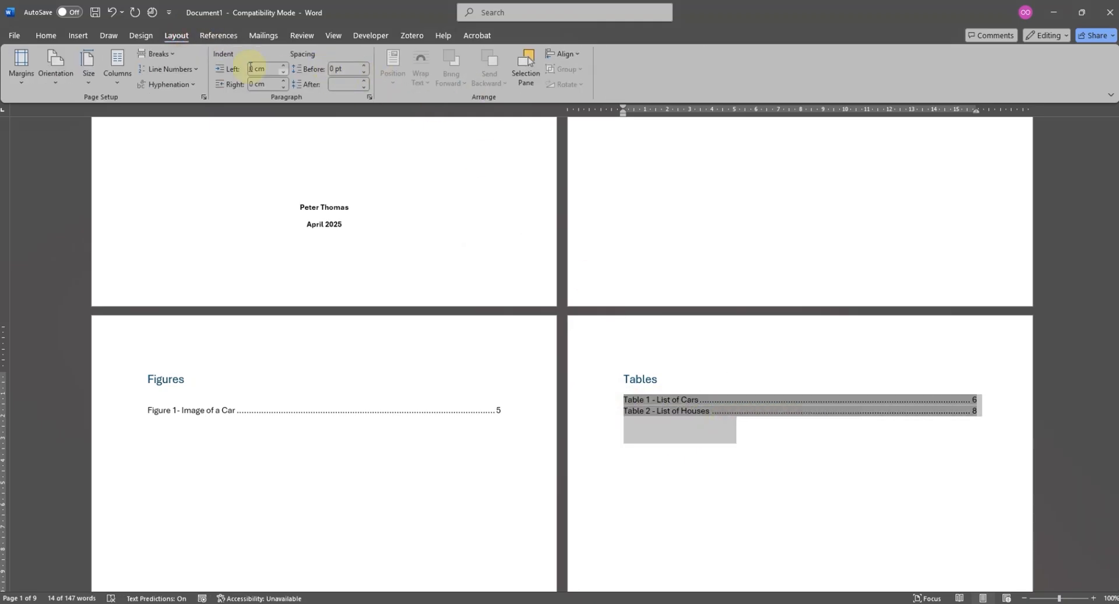
click(364, 82)
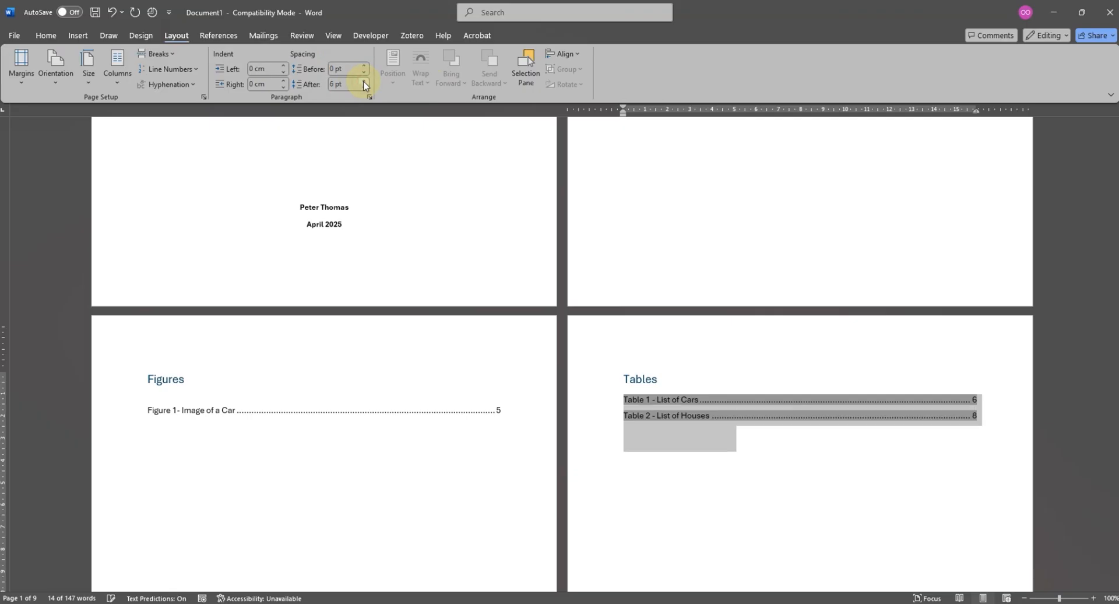
click(364, 81)
click(828, 452)
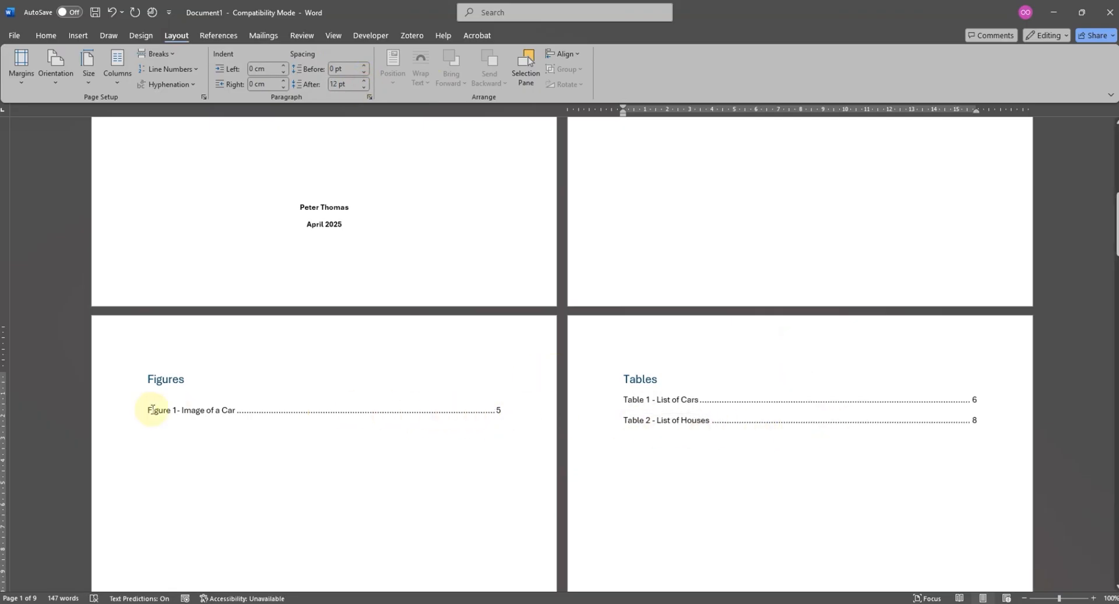
- Increase the paragraph spacing after the Figure 1 entry in the list of figures
drag(149, 407, 315, 425)
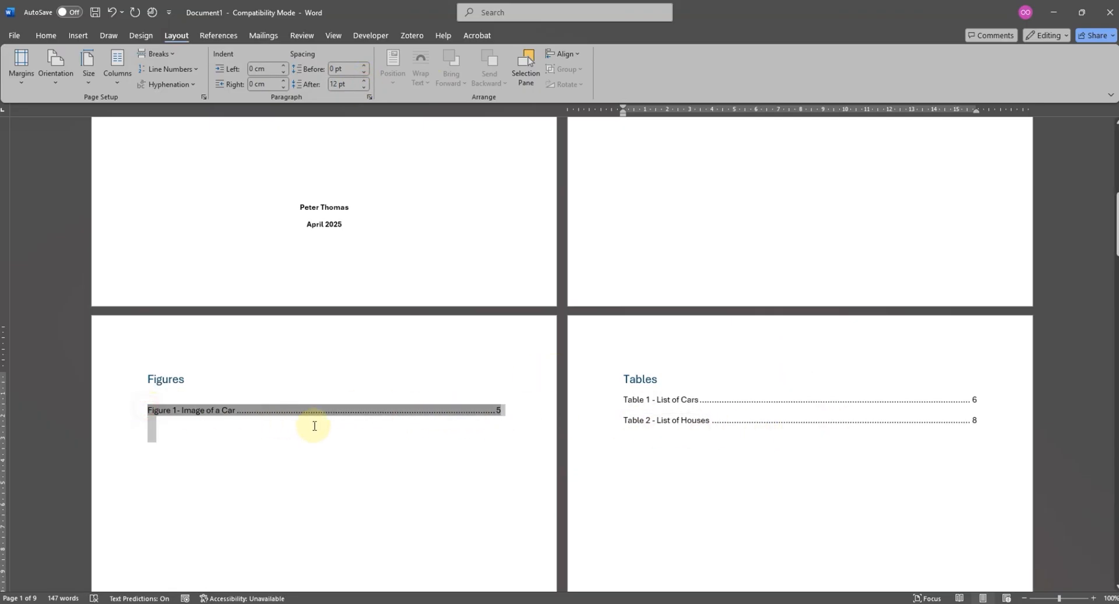
click(364, 81)
click(389, 471)
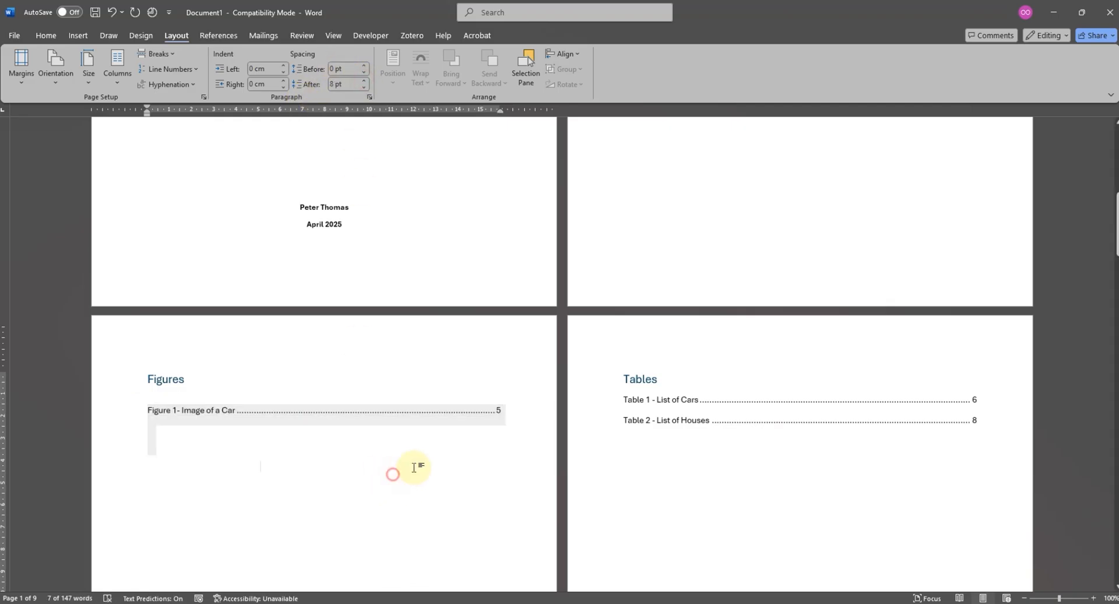
scroll(768, 416, down, 20)
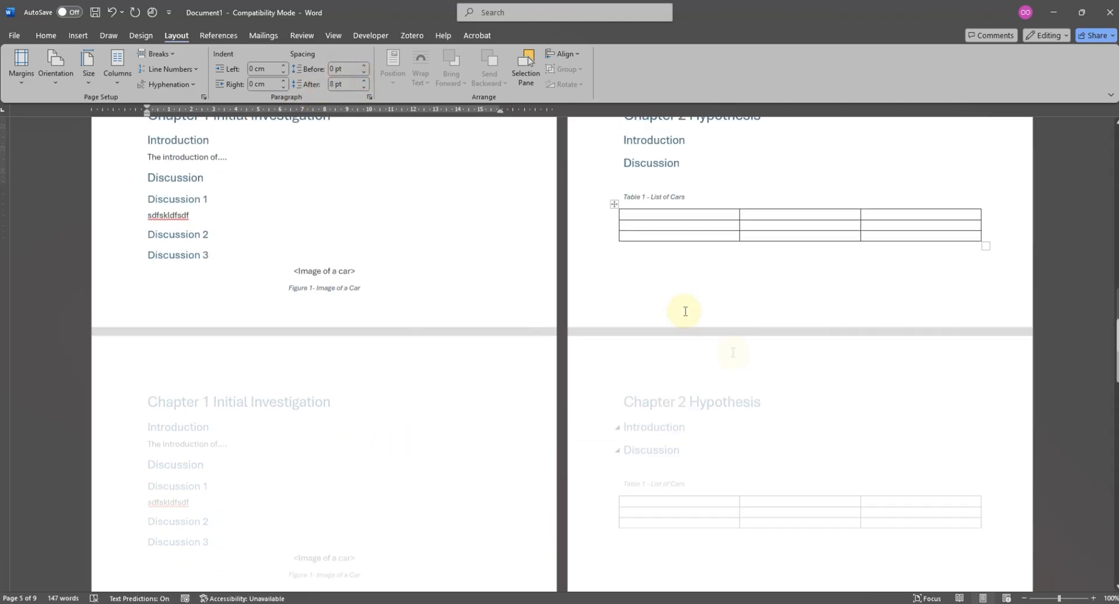
scroll(701, 326, down, 12)
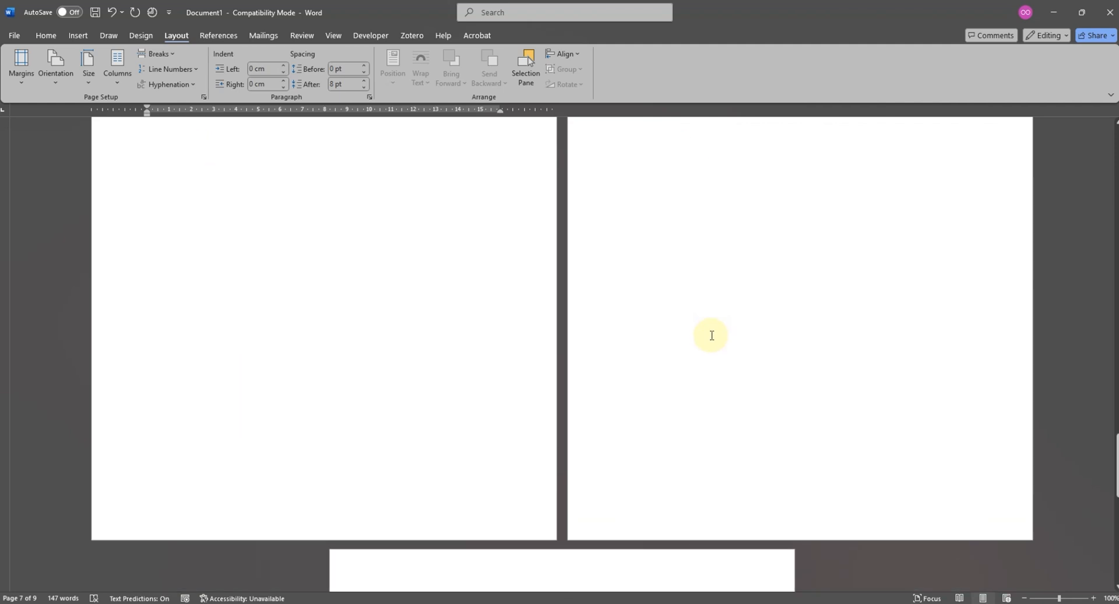
scroll(705, 352, down, 3)
scroll(643, 356, down, 3)
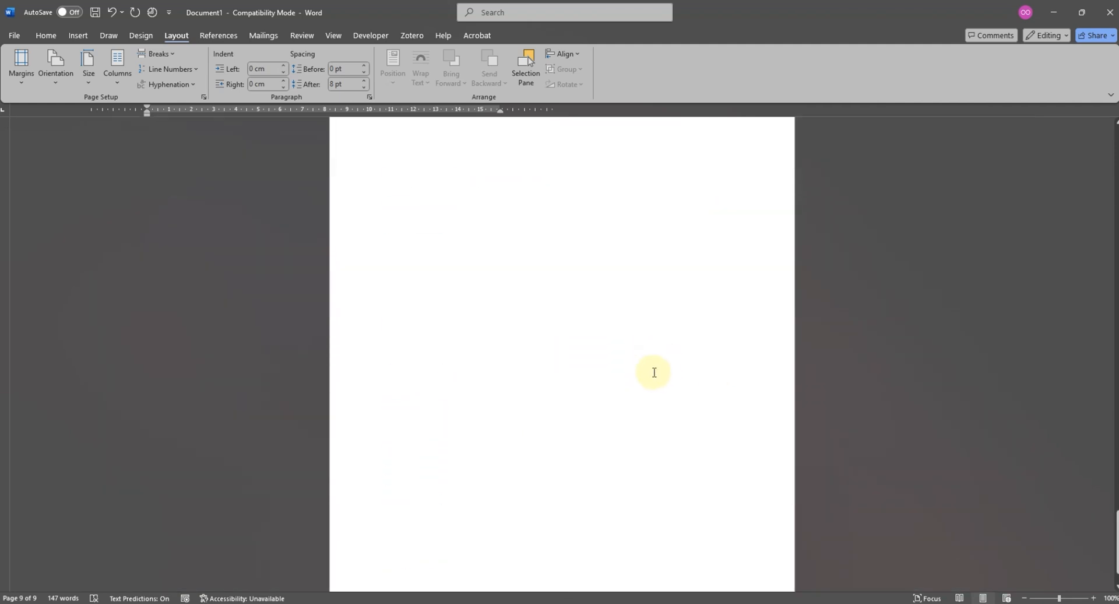
scroll(645, 360, up, 10)
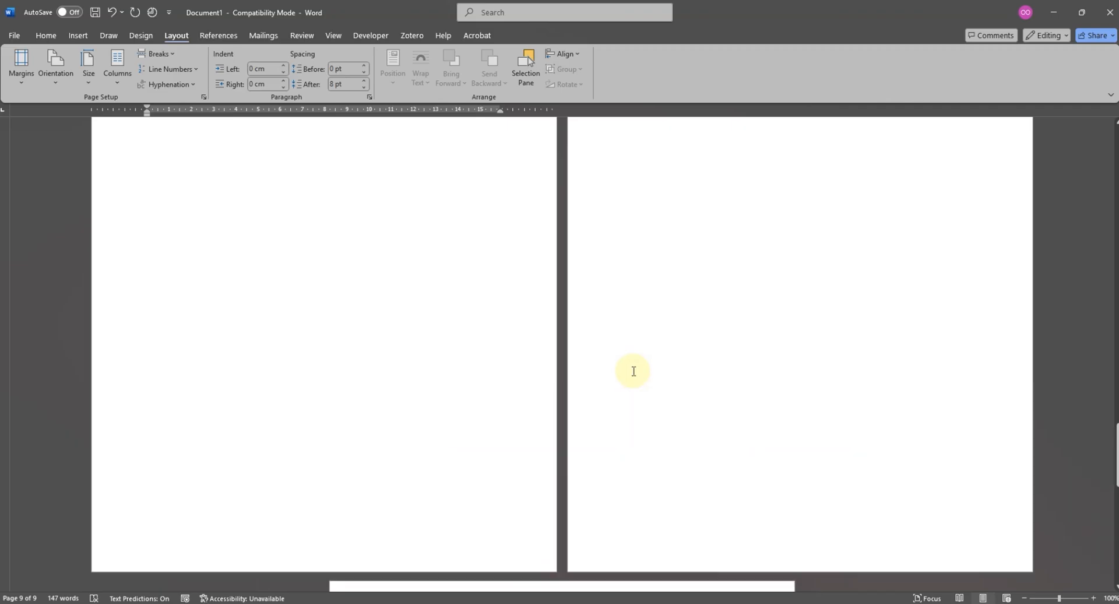